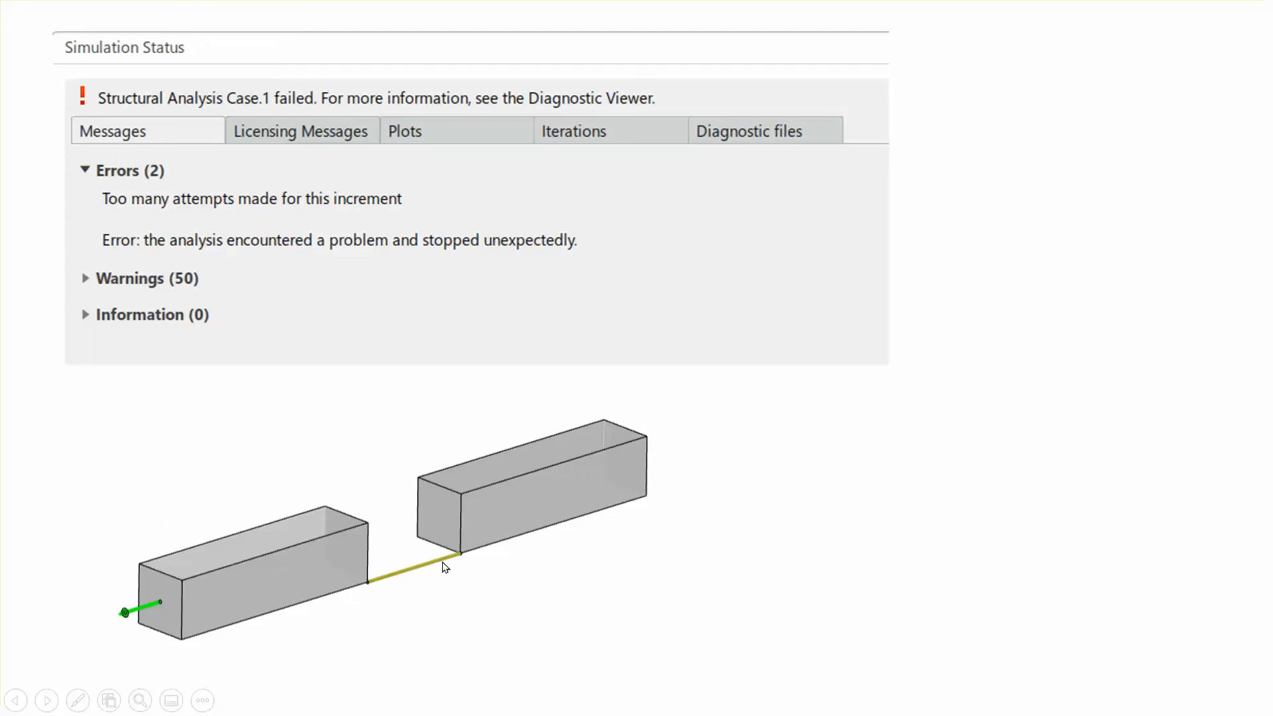
Review the remaining slides on failed analyses with vertex-to-vertex connections, end the slide show and return to the coupling type slide.
left_click(987, 486)
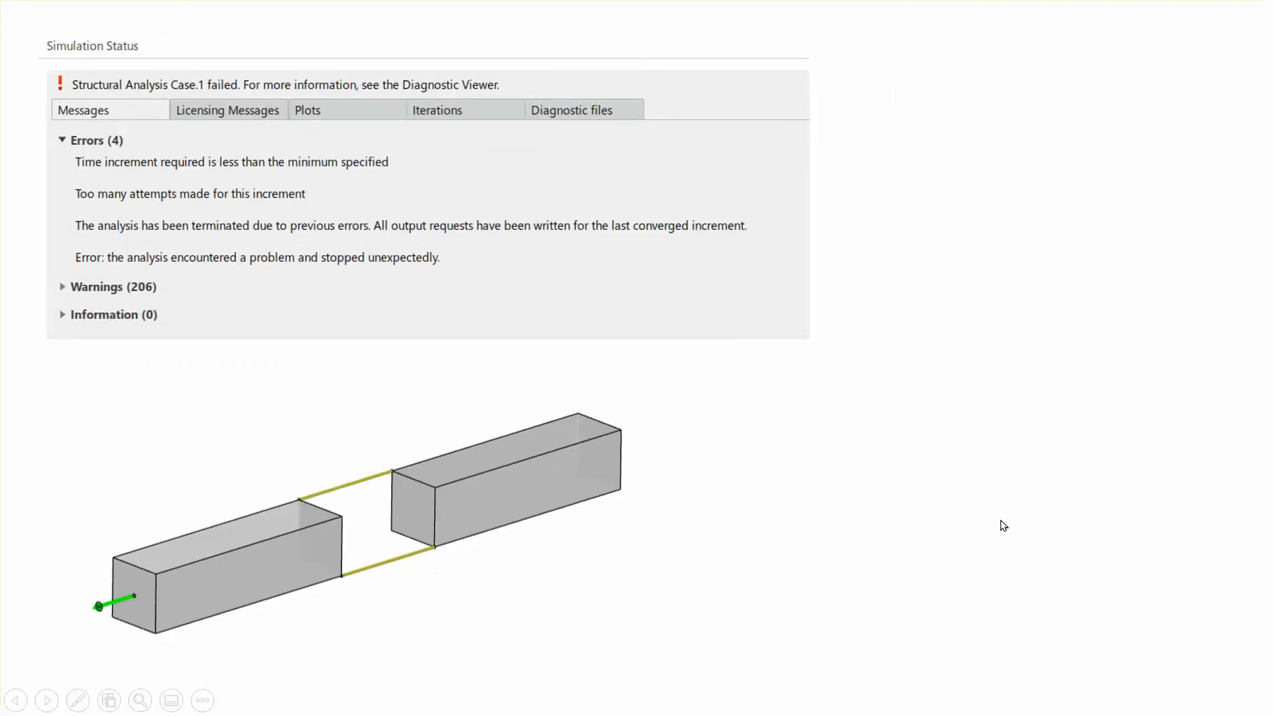
left_click(1002, 520)
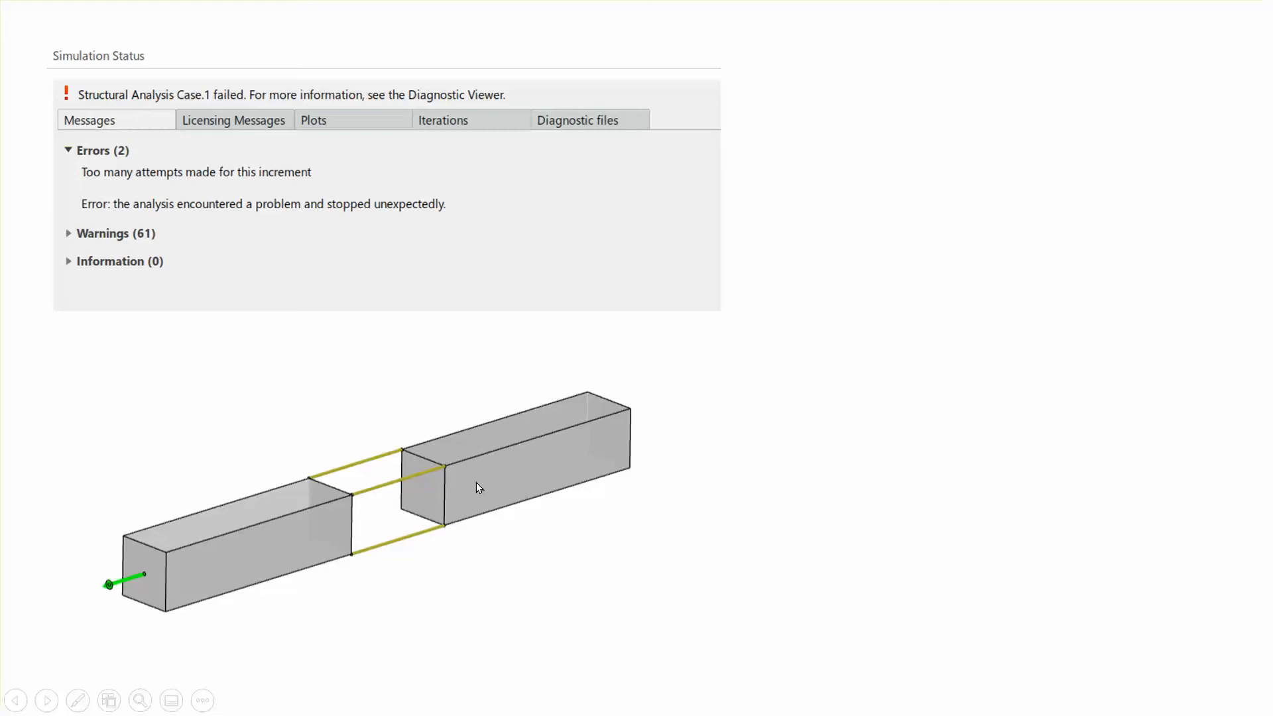
left_click(666, 577)
left_click(672, 569)
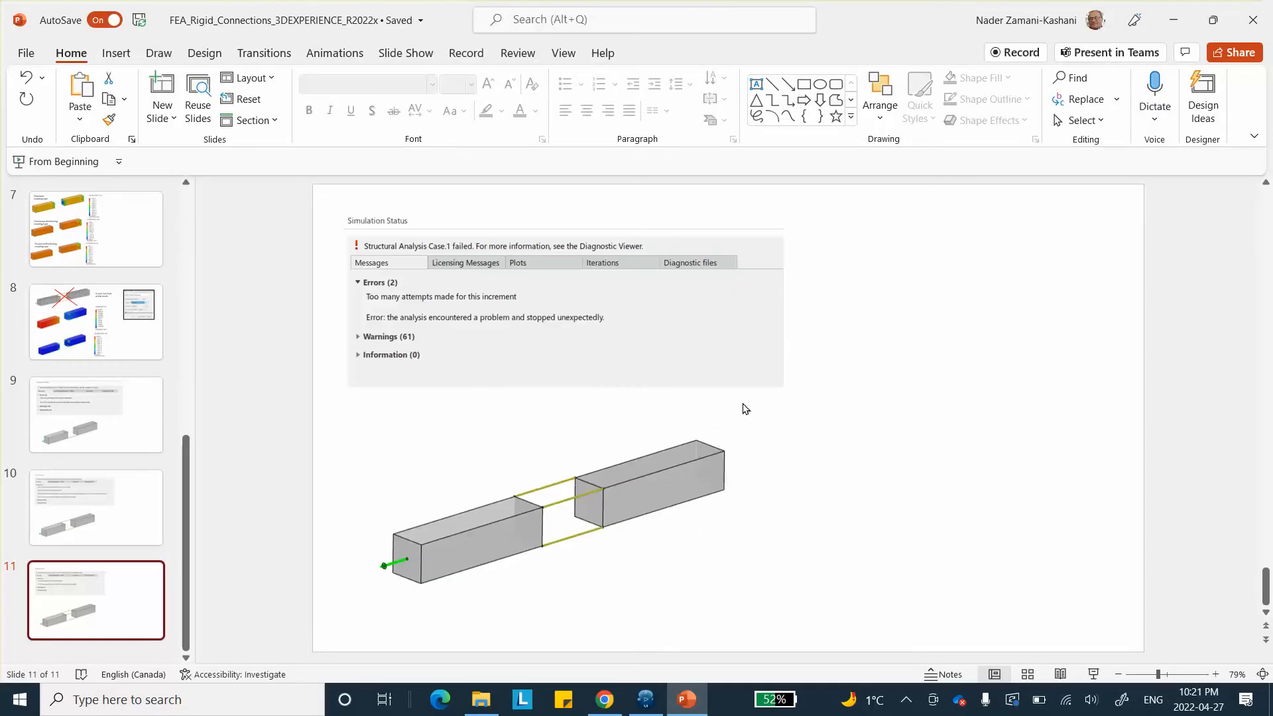
scroll(942, 489, "up", 5)
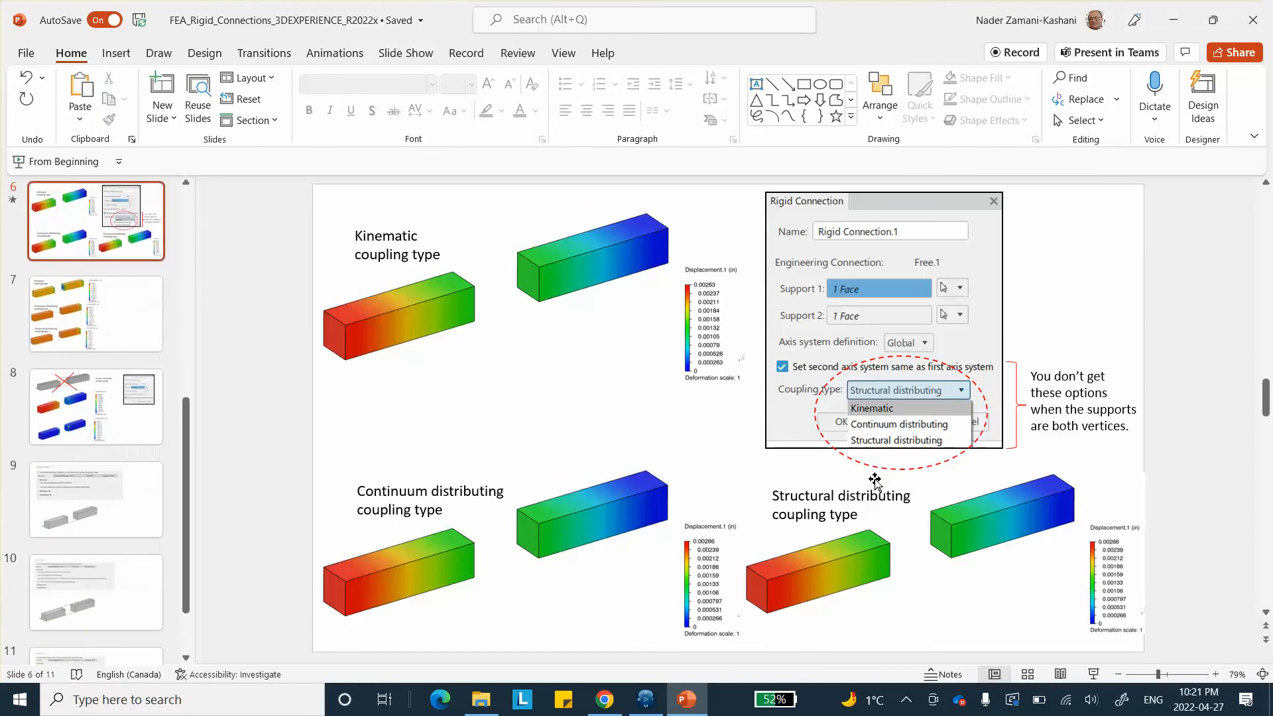
Switch to 3DEXPERIENCE and start a sketch on the yz plane.
left_click(646, 699)
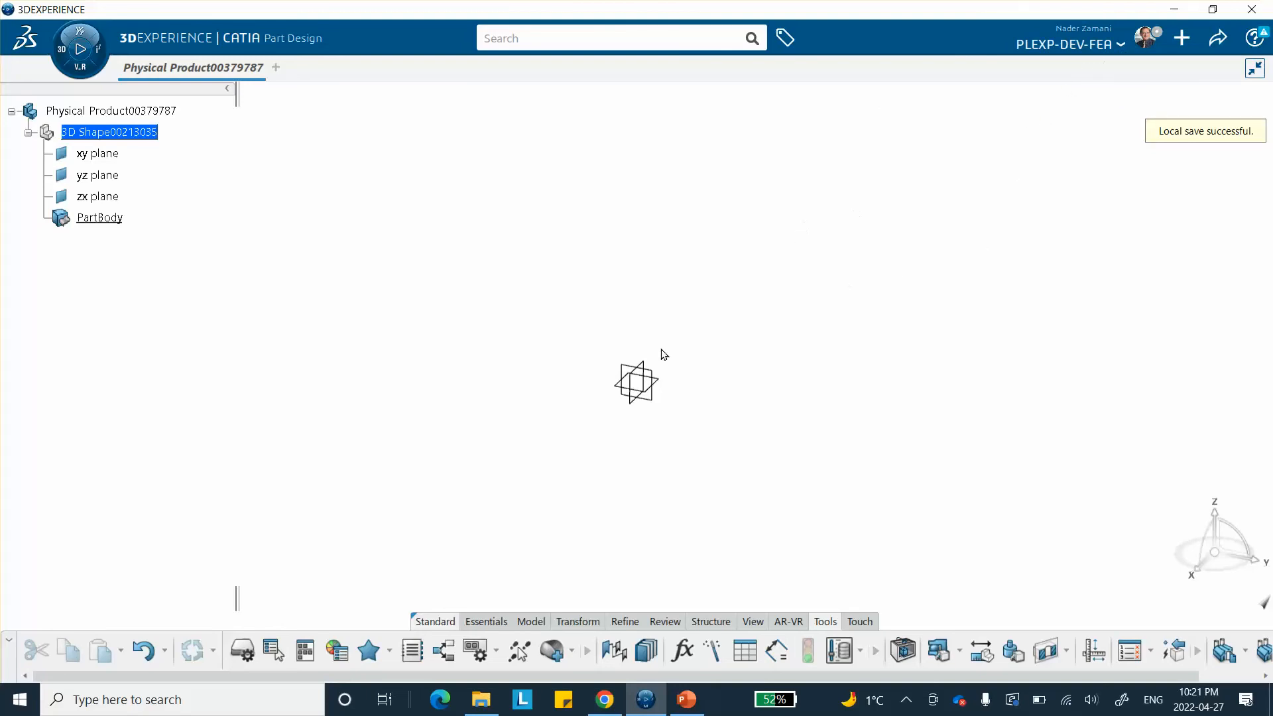
left_click(670, 392)
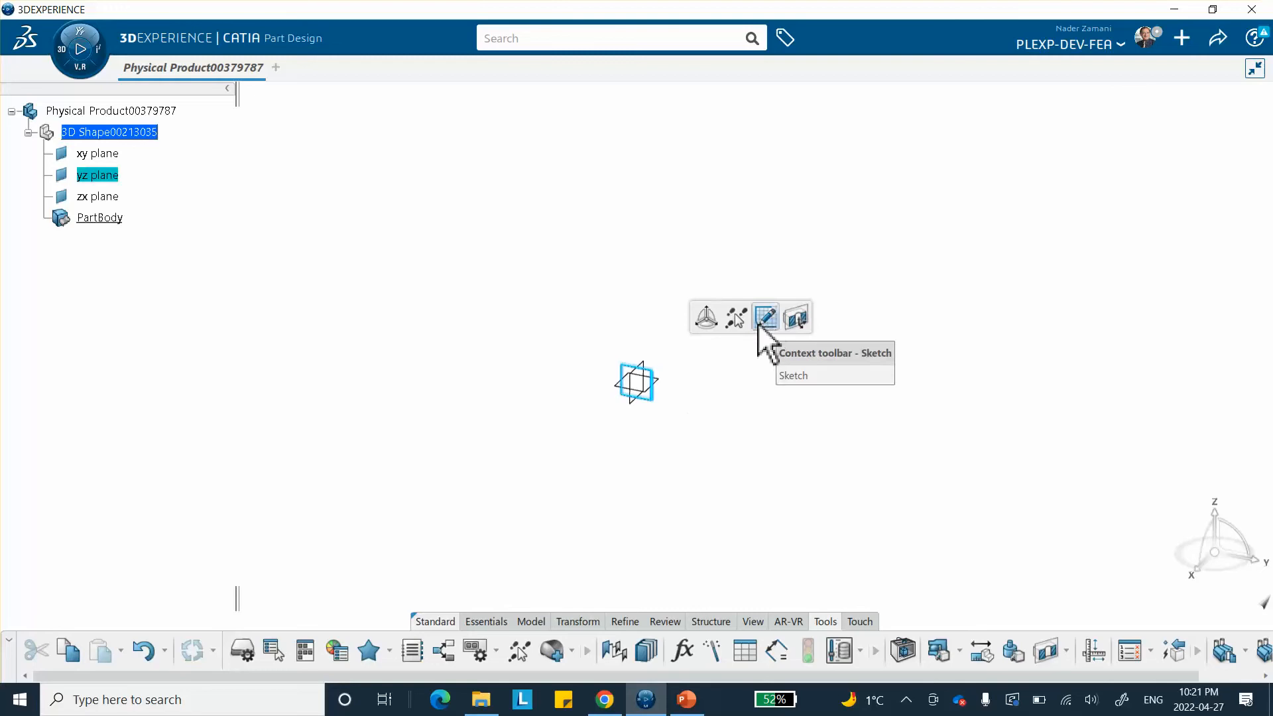
left_click(763, 325)
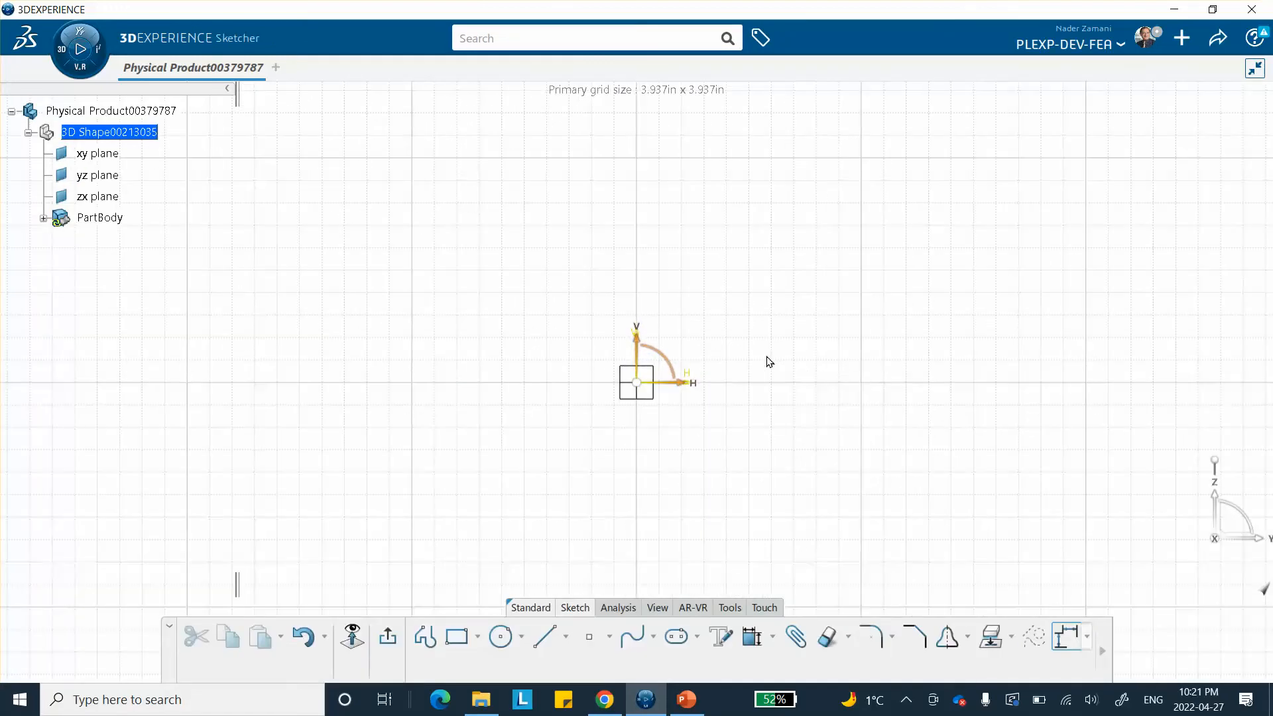
Sketch a rectangle about 2.54 in wide and 1.43 in high with one corner at the origin.
left_click(457, 636)
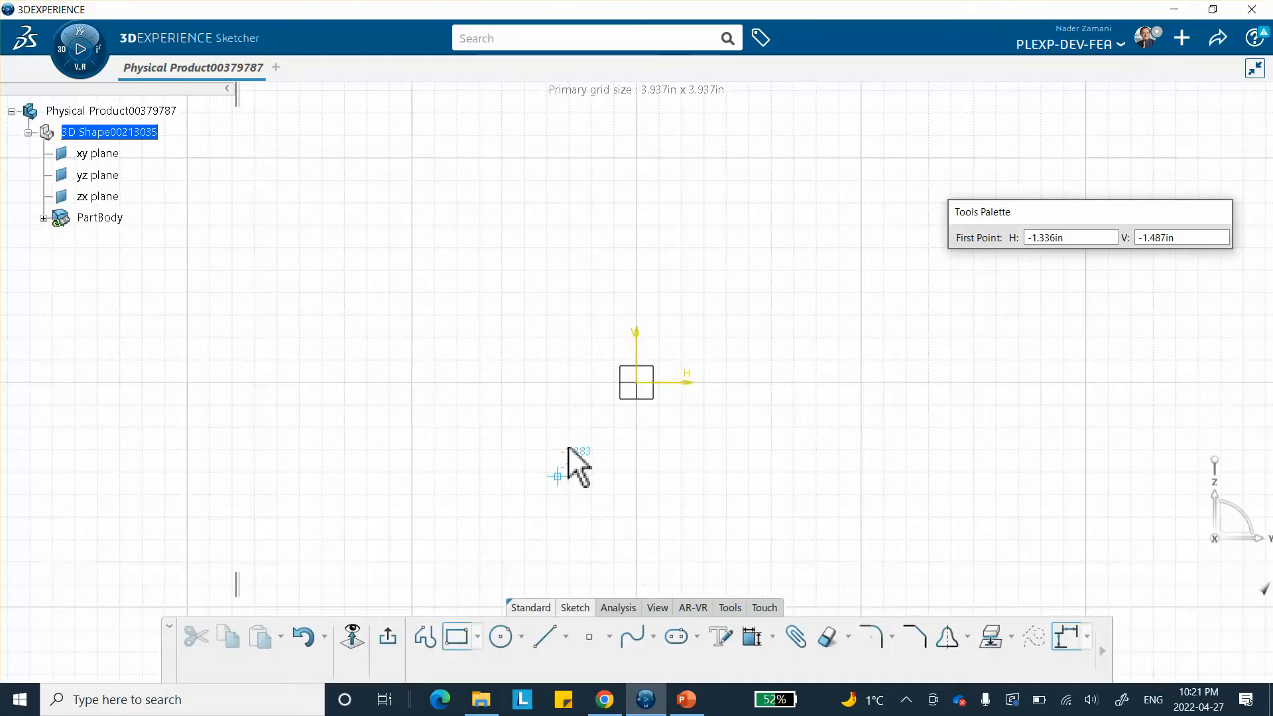
left_click(636, 383)
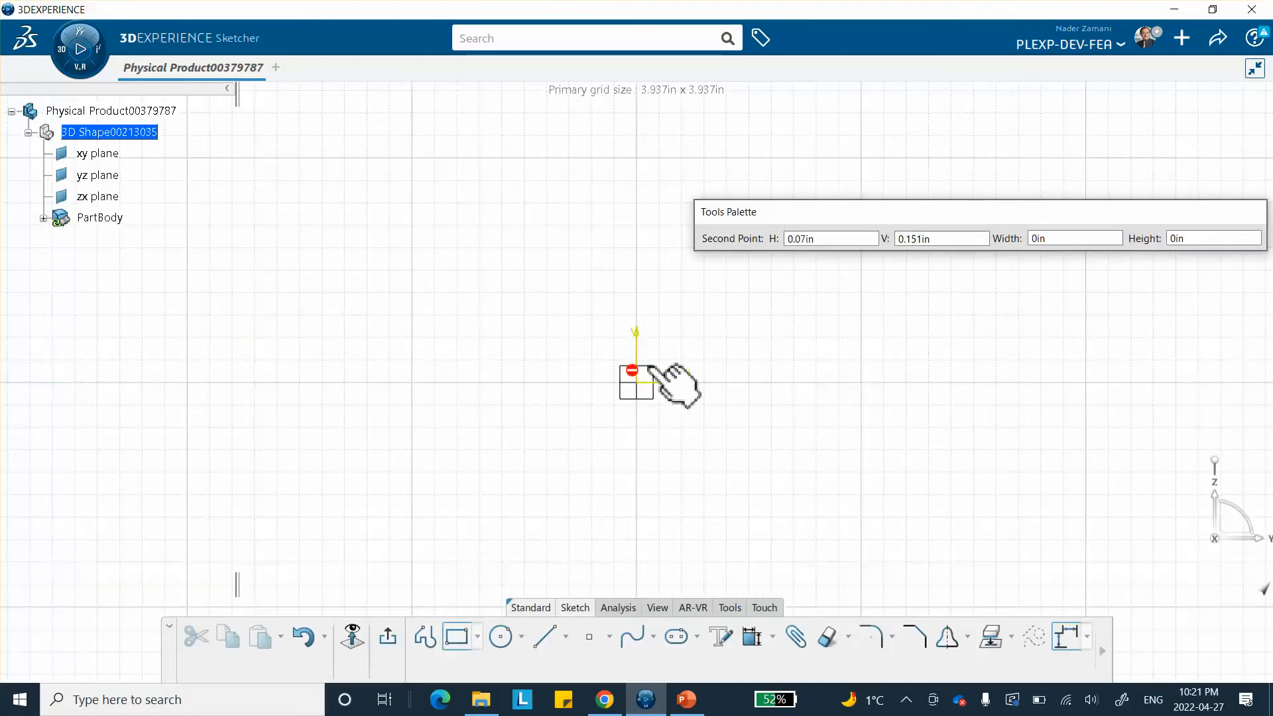
left_click(783, 301)
left_click(868, 438)
Dimension the rectangle's upper edge and set its width to 1 in.
left_click(751, 638)
left_click(718, 302)
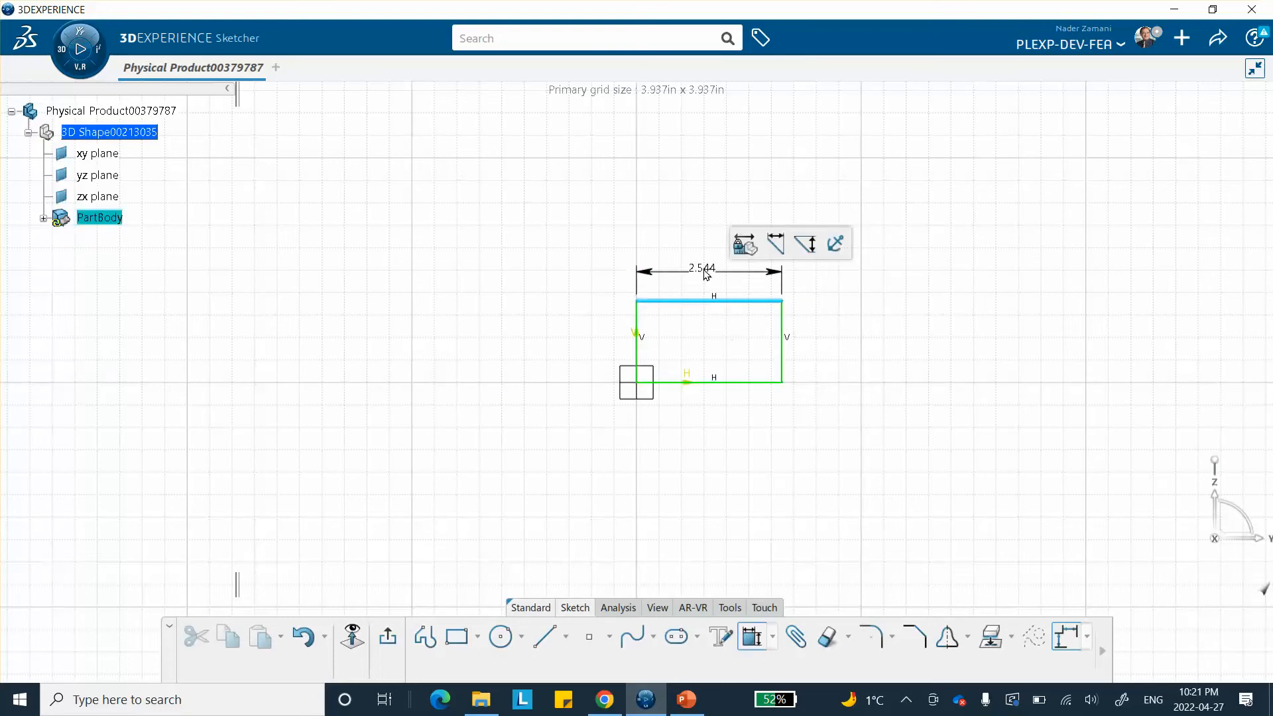
left_click(706, 272)
type("1")
key("Return")
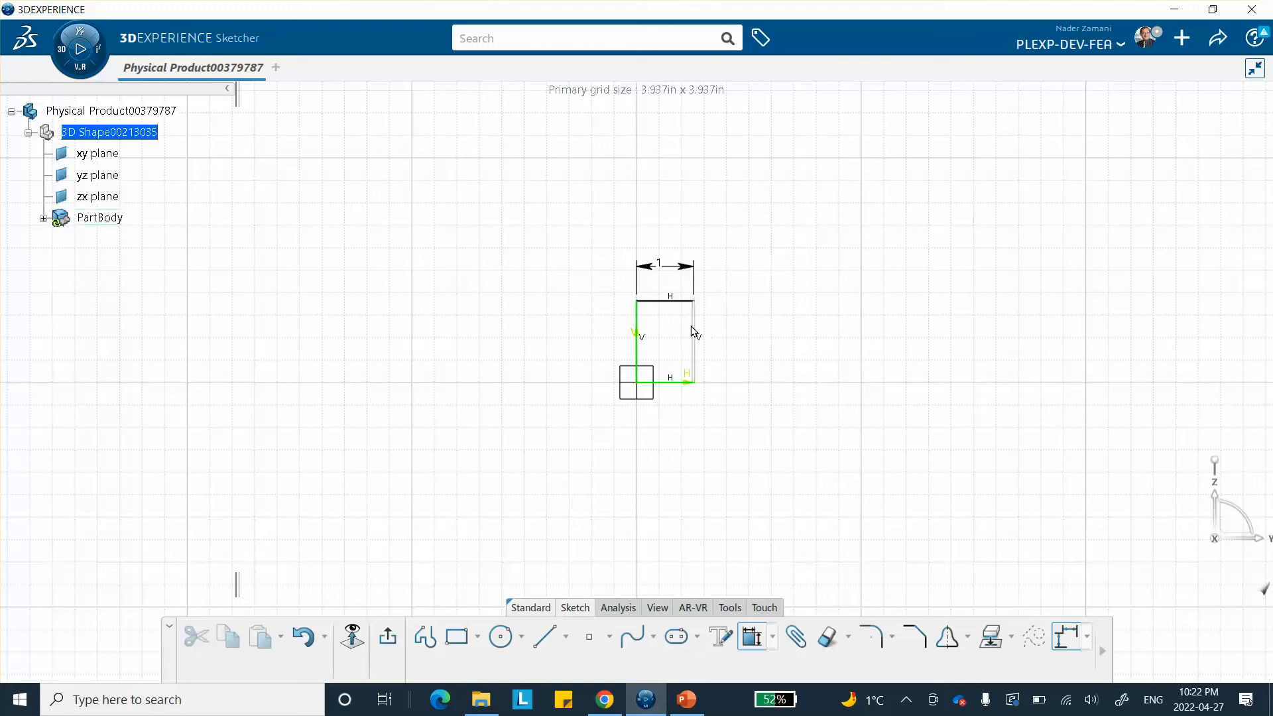
Dimension the rectangle's vertical edge, try to set it to 1 in, and exit the sketch.
left_click(693, 326)
left_click(744, 340)
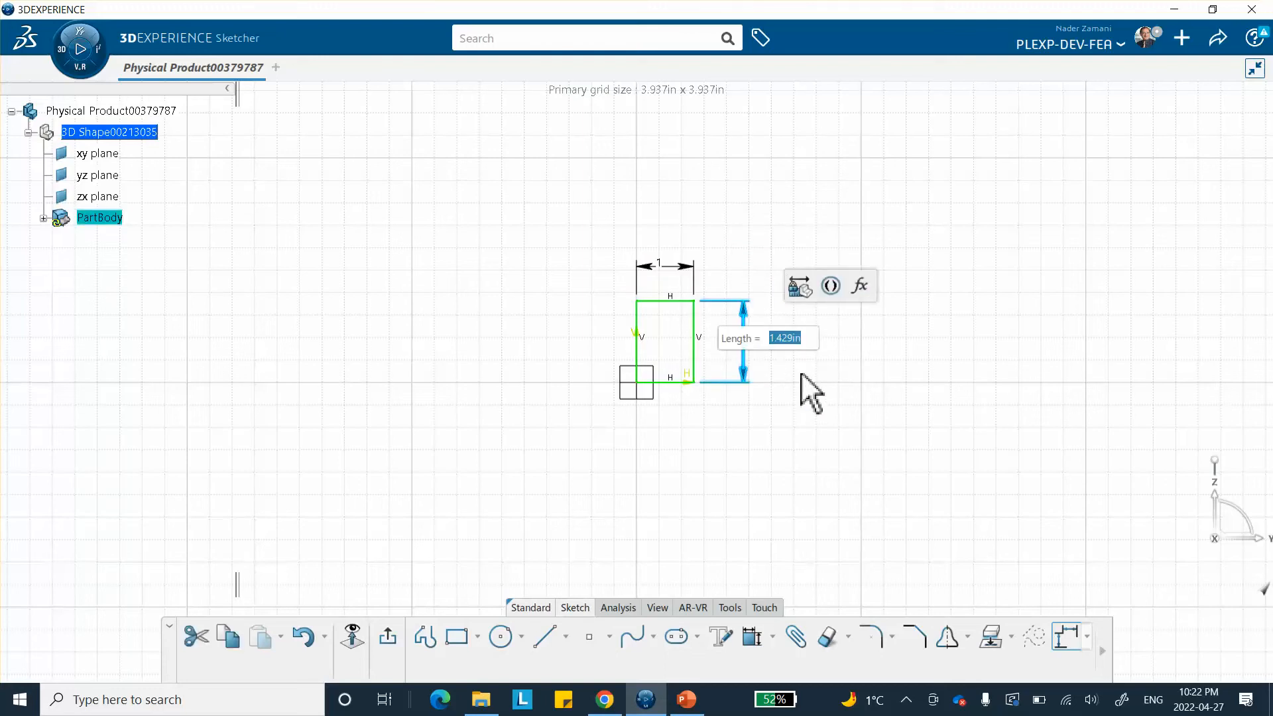
type("1/4")
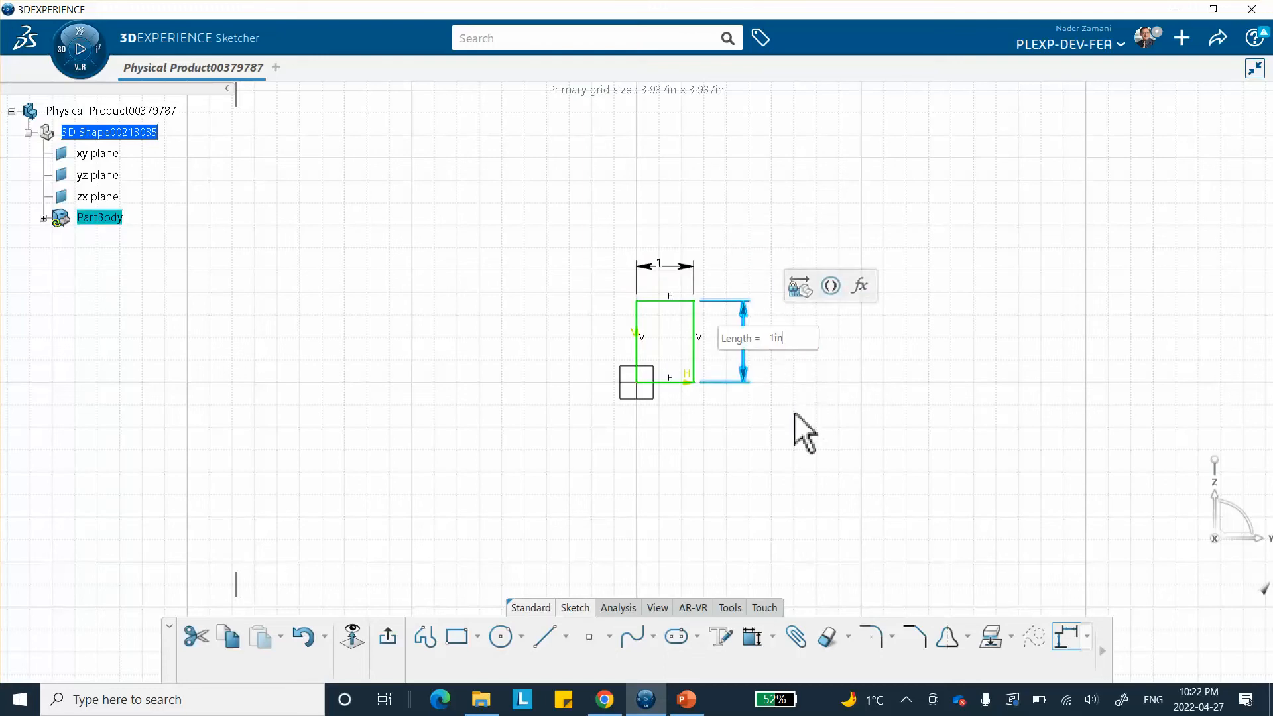
key("Return")
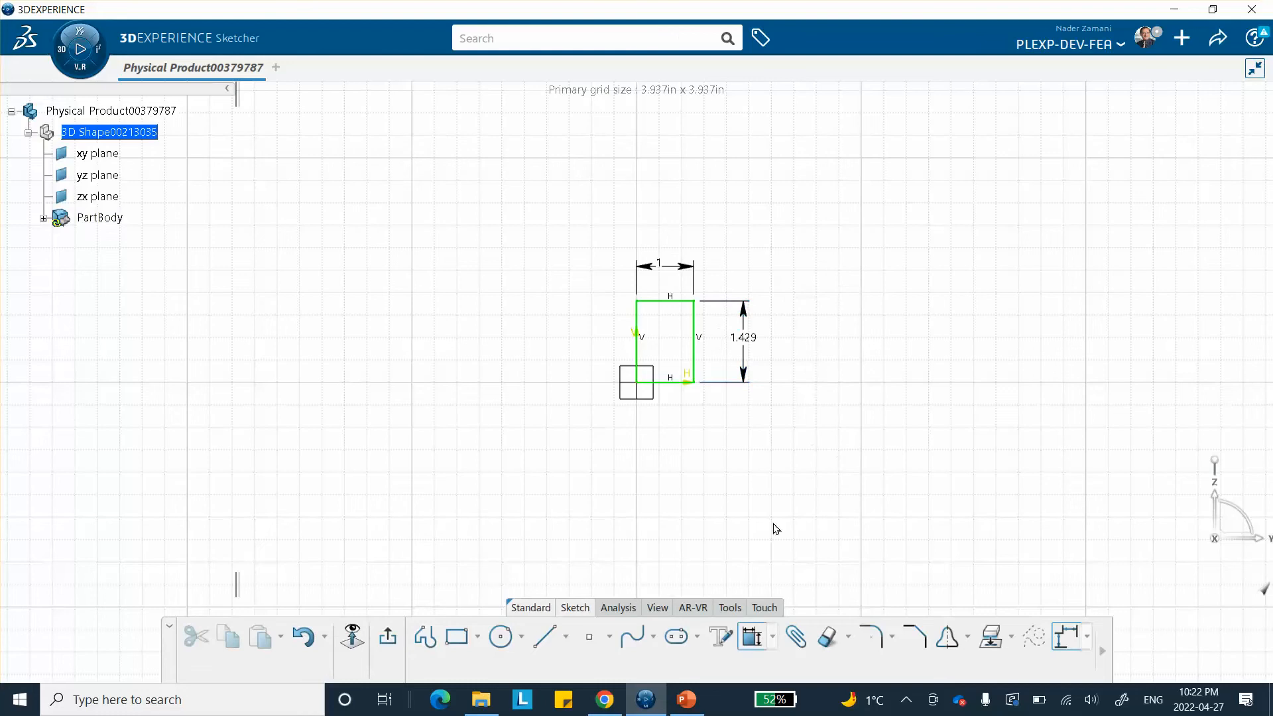
left_click(388, 640)
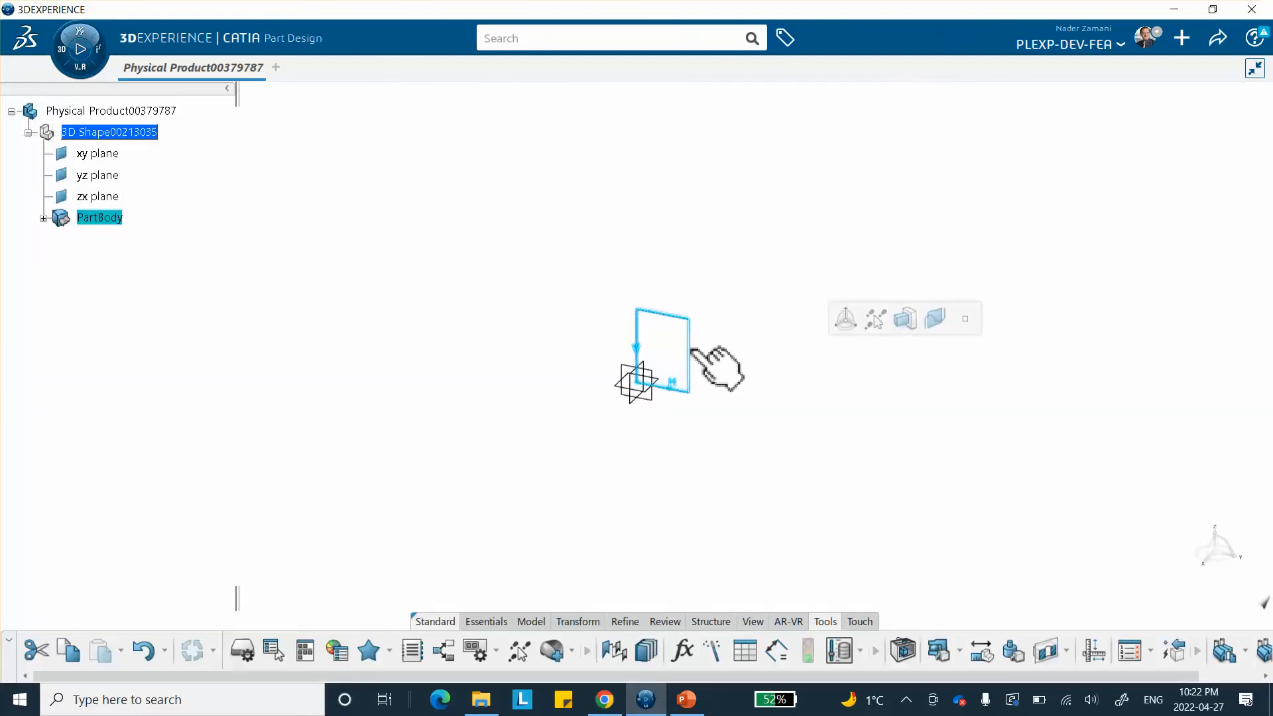
Reopen the sketch, set the rectangle's height to 1 in, and exit the sketch.
double_click(696, 346)
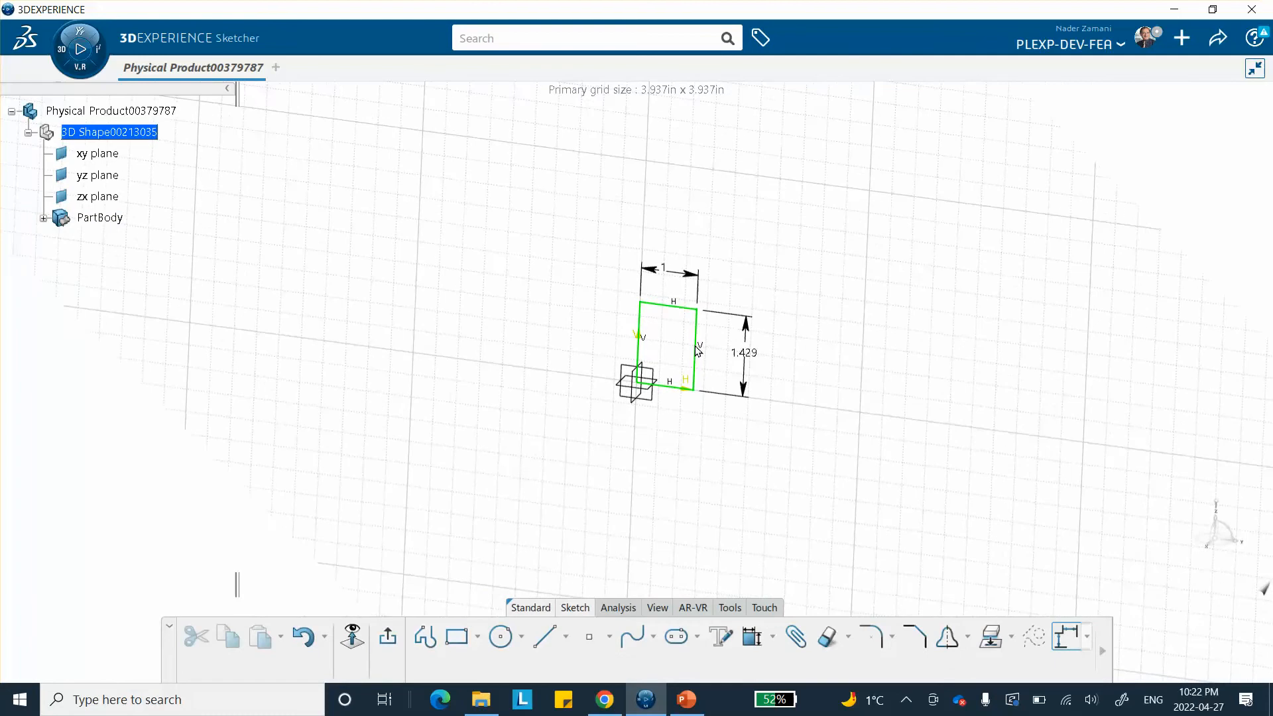
double_click(761, 338)
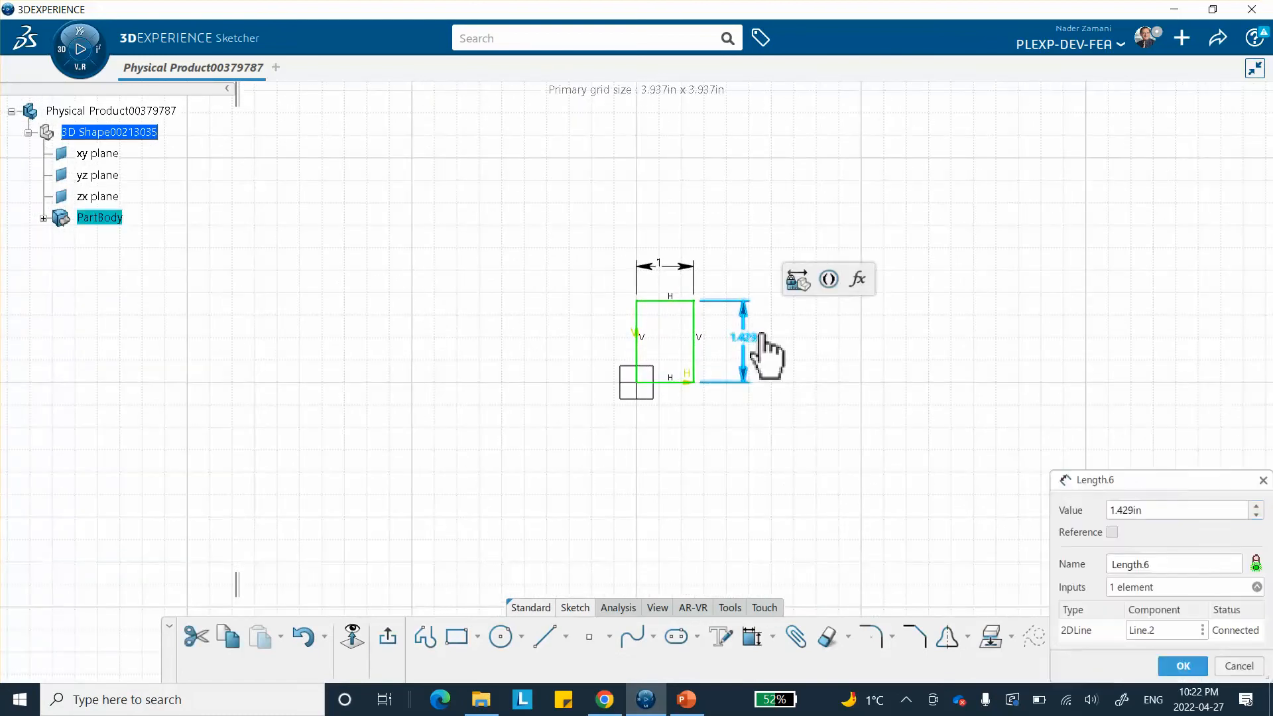
double_click(762, 336)
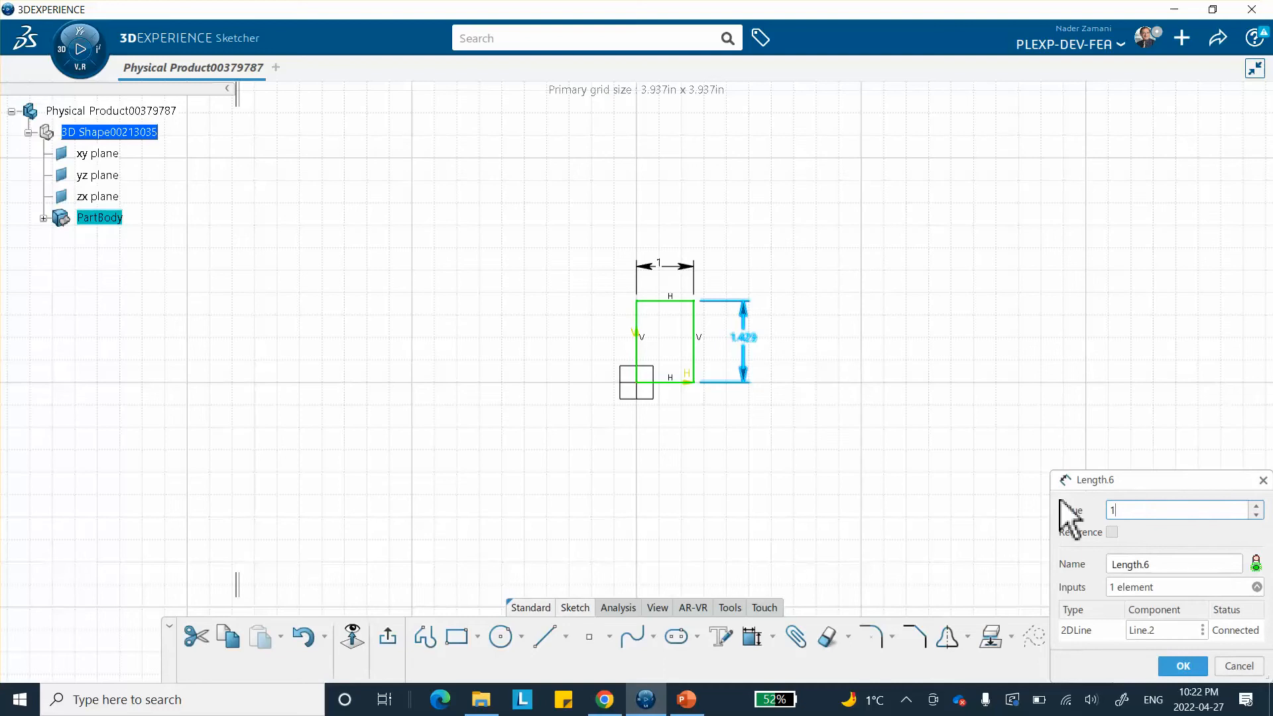
key("Return")
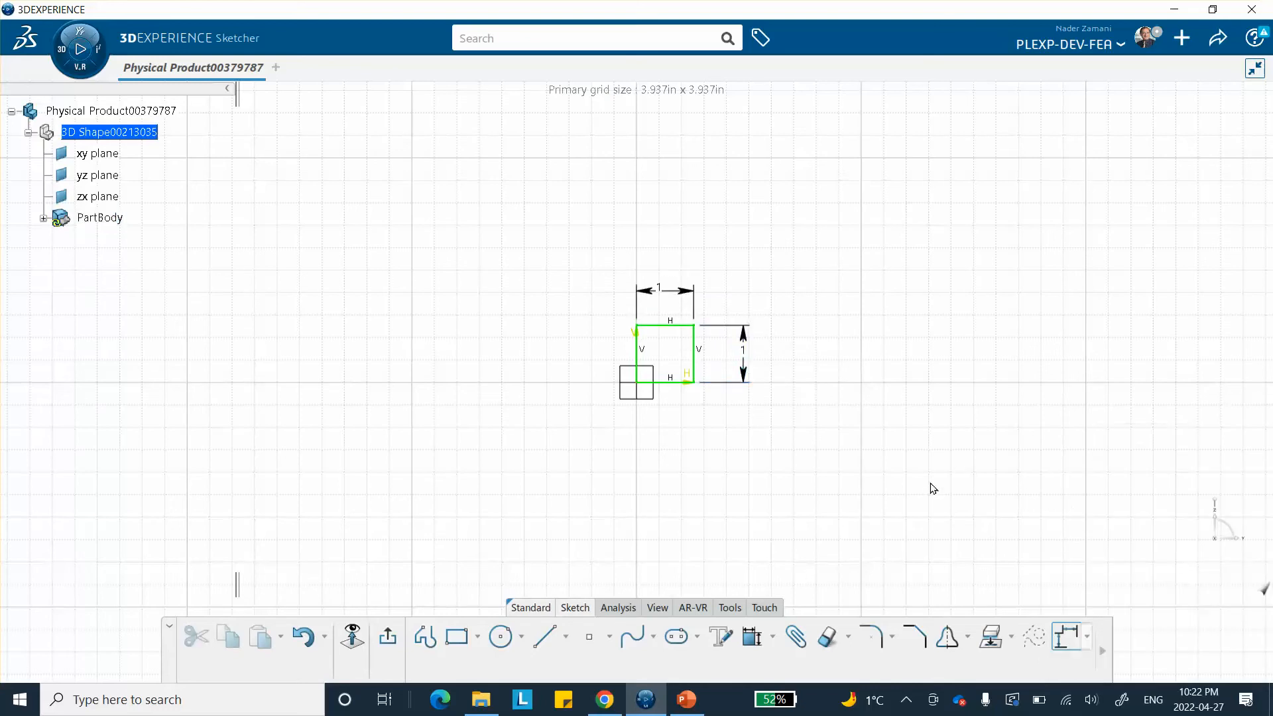
left_click(388, 637)
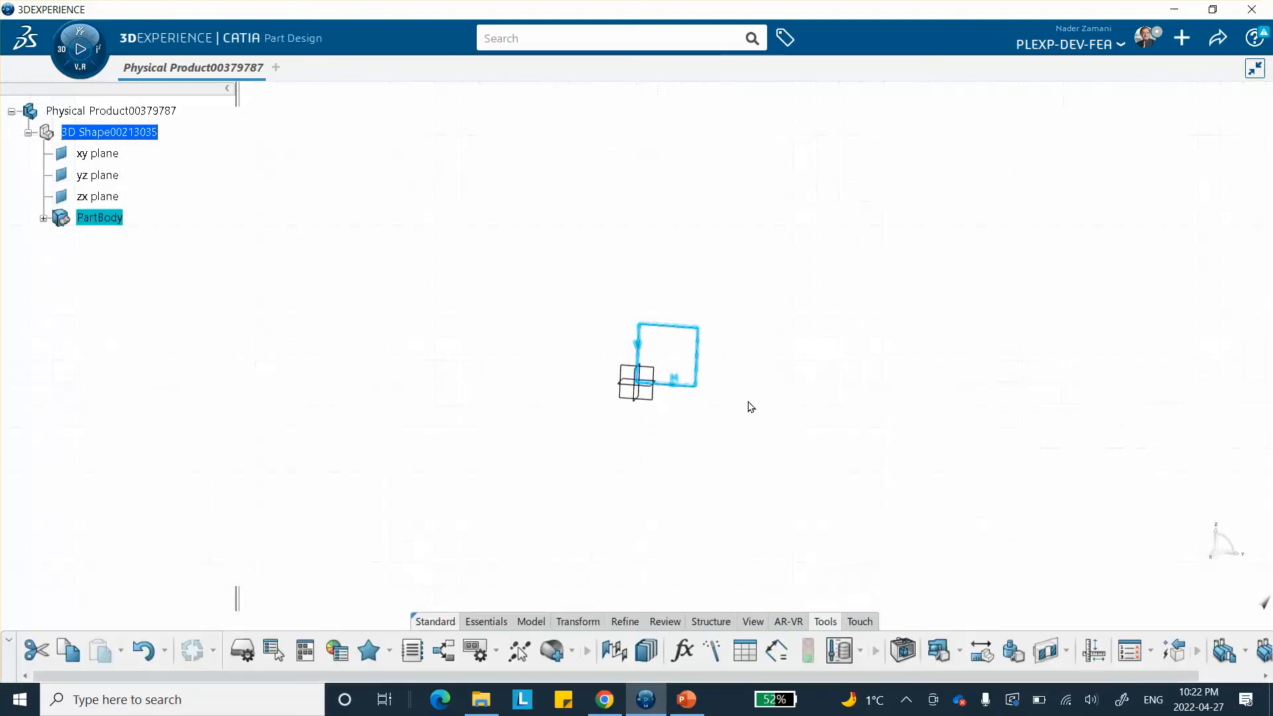
Pad the square profile into a long rectangular bar.
left_click(480, 617)
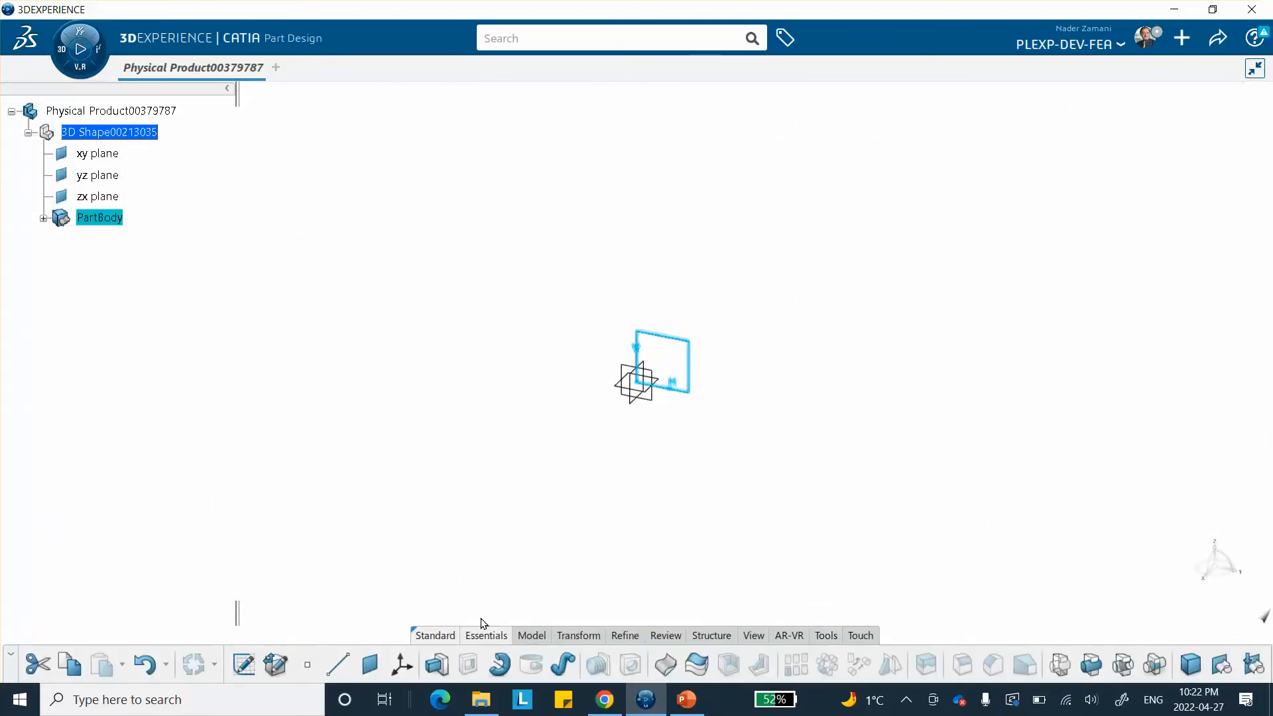
left_click(436, 665)
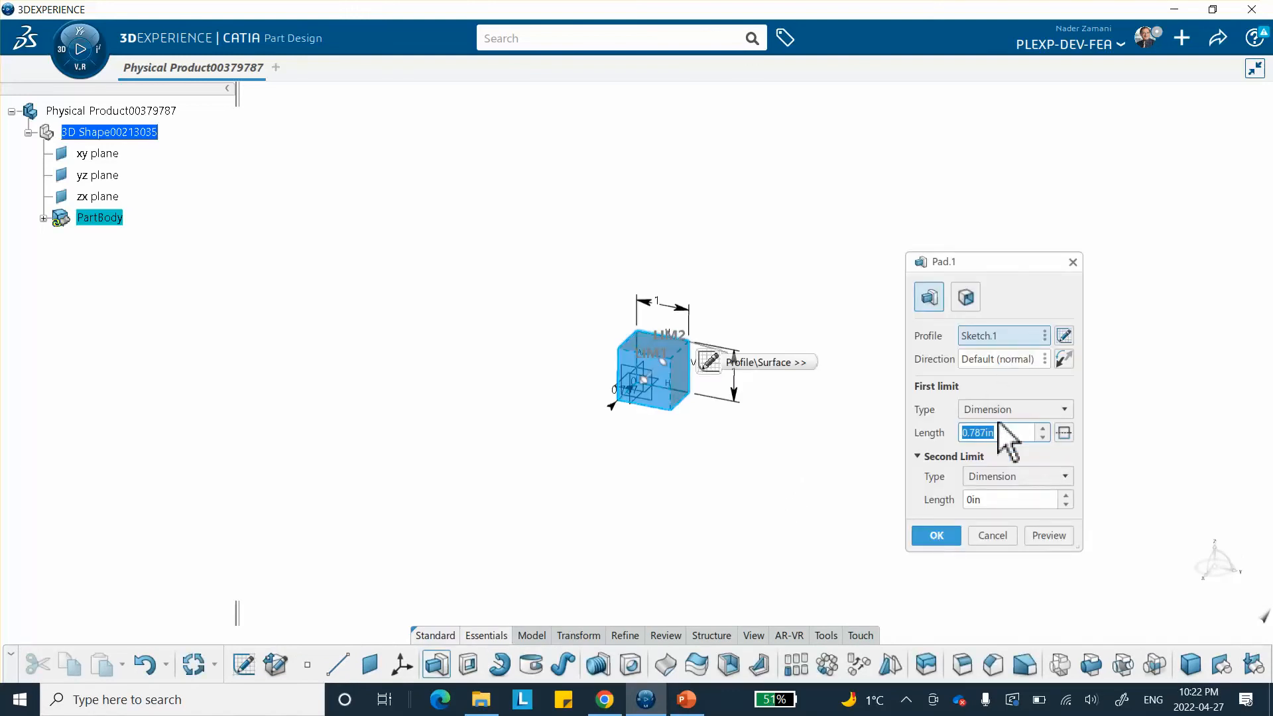
key("Return")
left_click(907, 460)
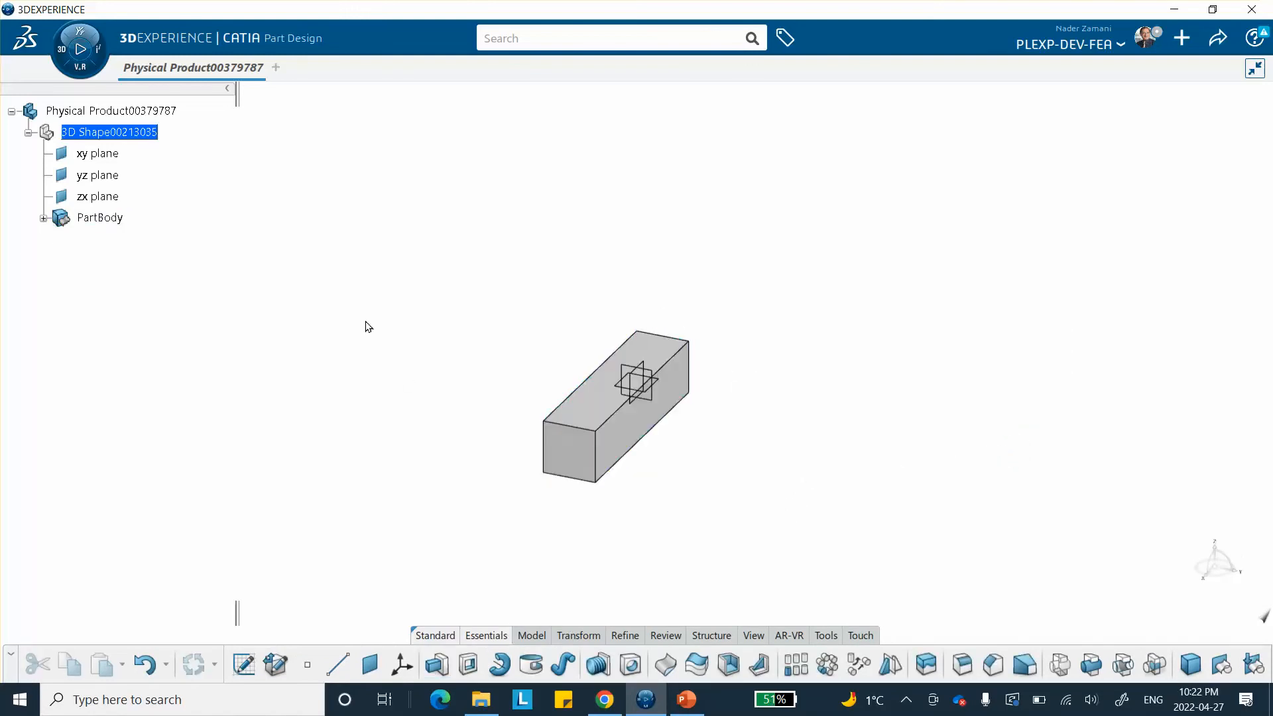
Create a reference plane offset 2 in outward from the bar's front end face.
middle_click_drag(382, 295, 475, 185)
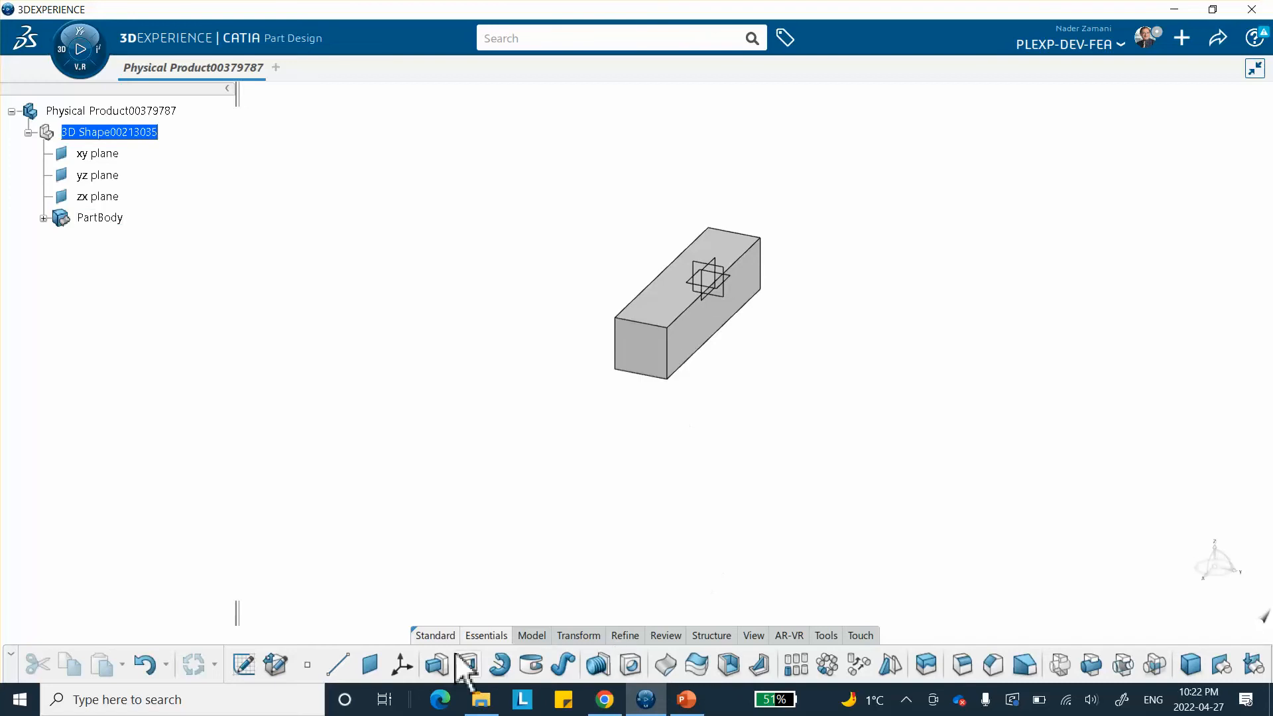
left_click(369, 663)
left_click(633, 360)
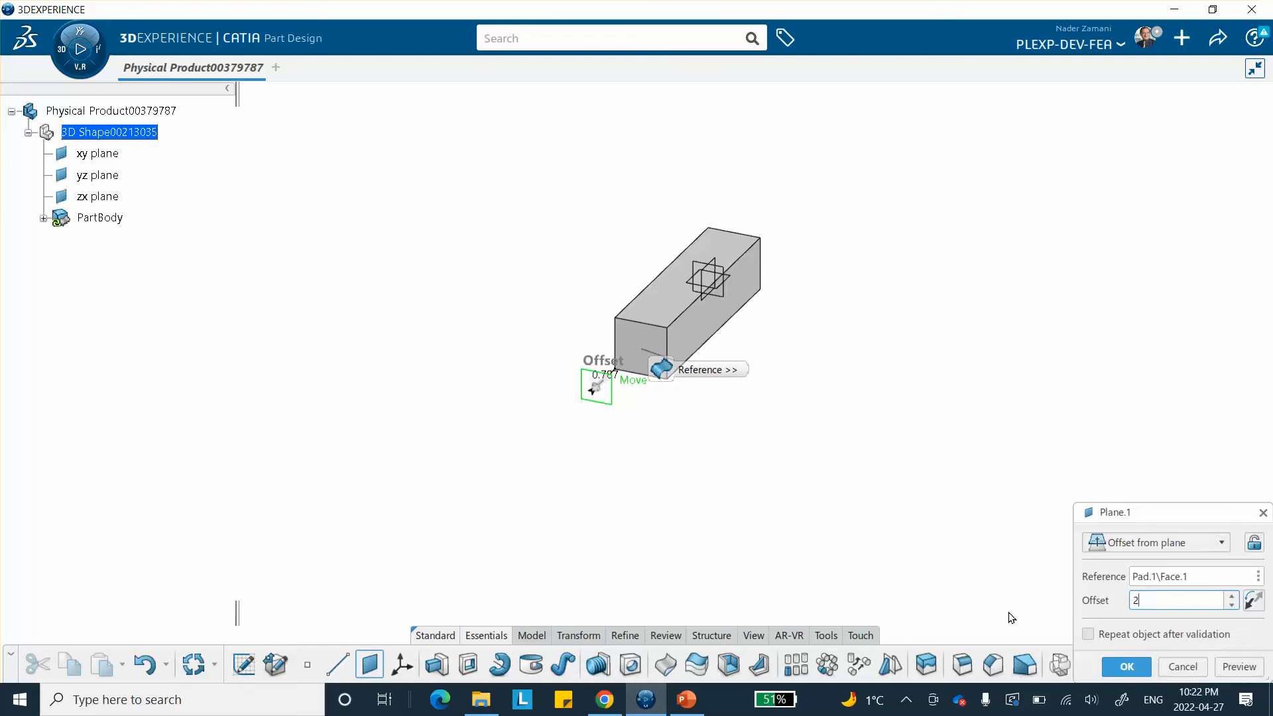
key("Return")
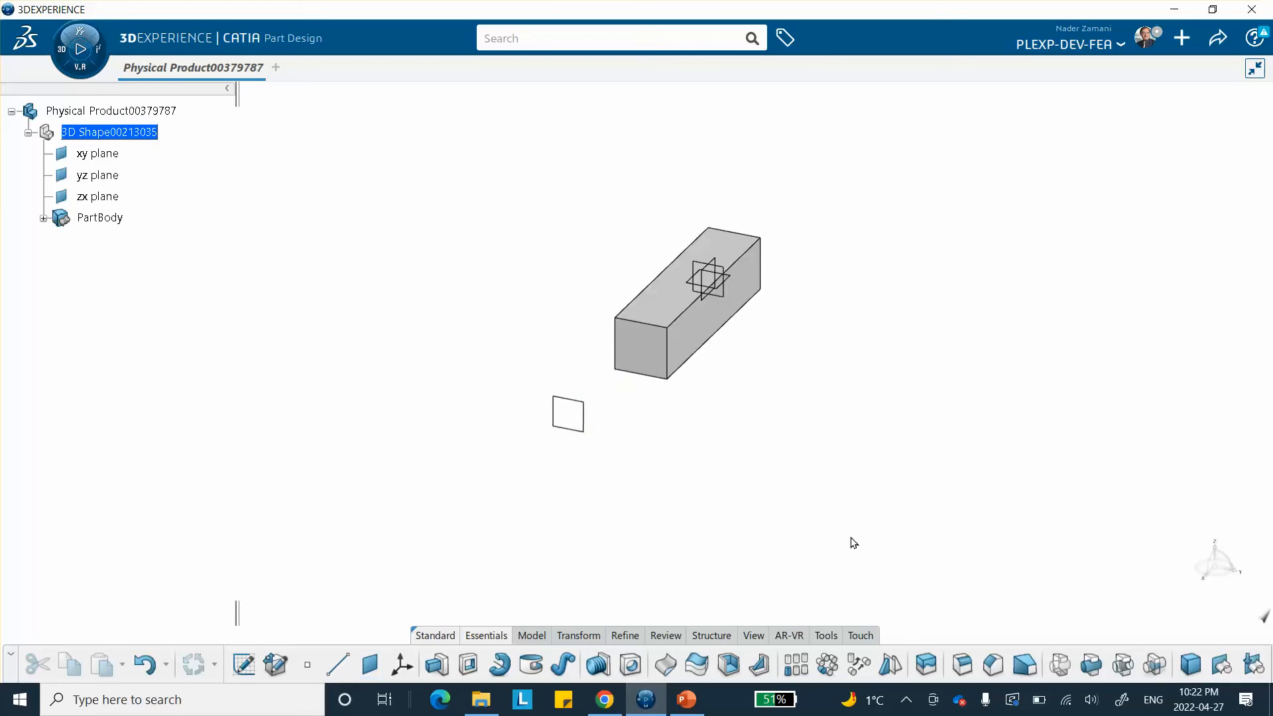
Start a sketch on the offset plane, project the bar's front end face onto it, and exit the sketch.
left_click(584, 420)
left_click(700, 362)
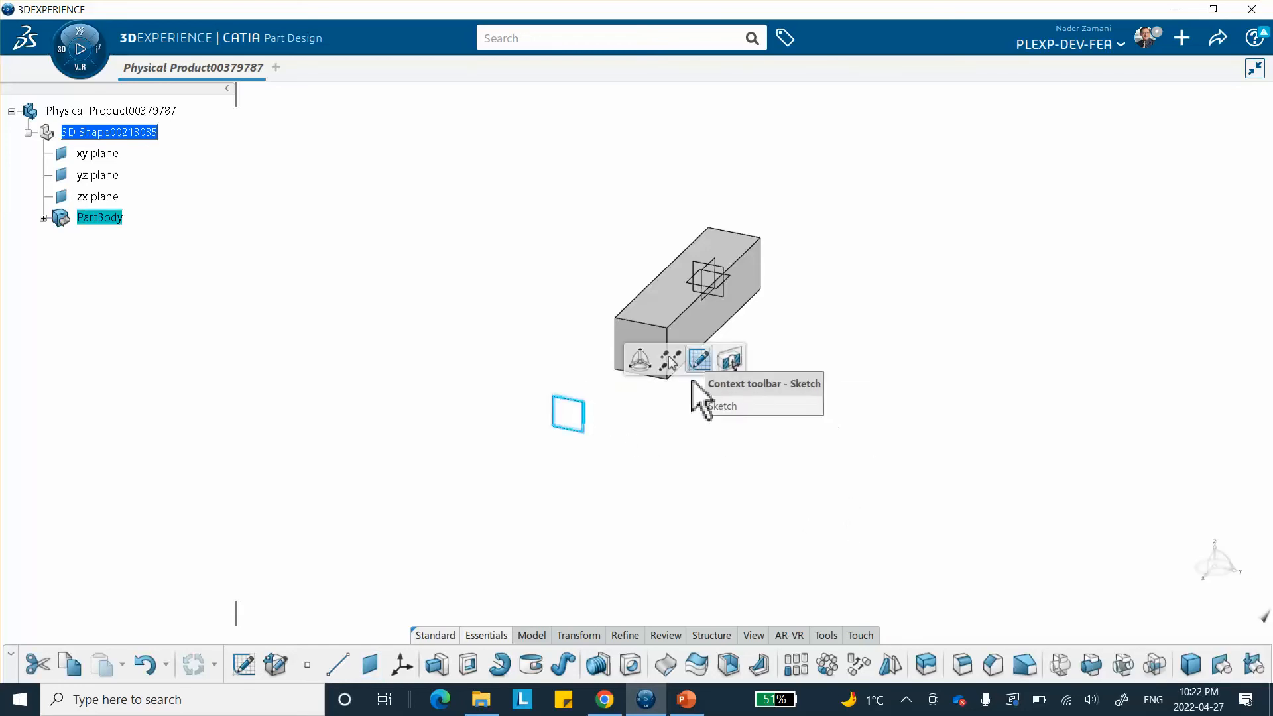
mouse_move(807, 178)
middle_mouse_down()
mouse_move(793, 248)
mouse_move(1000, 608)
middle_mouse_up()
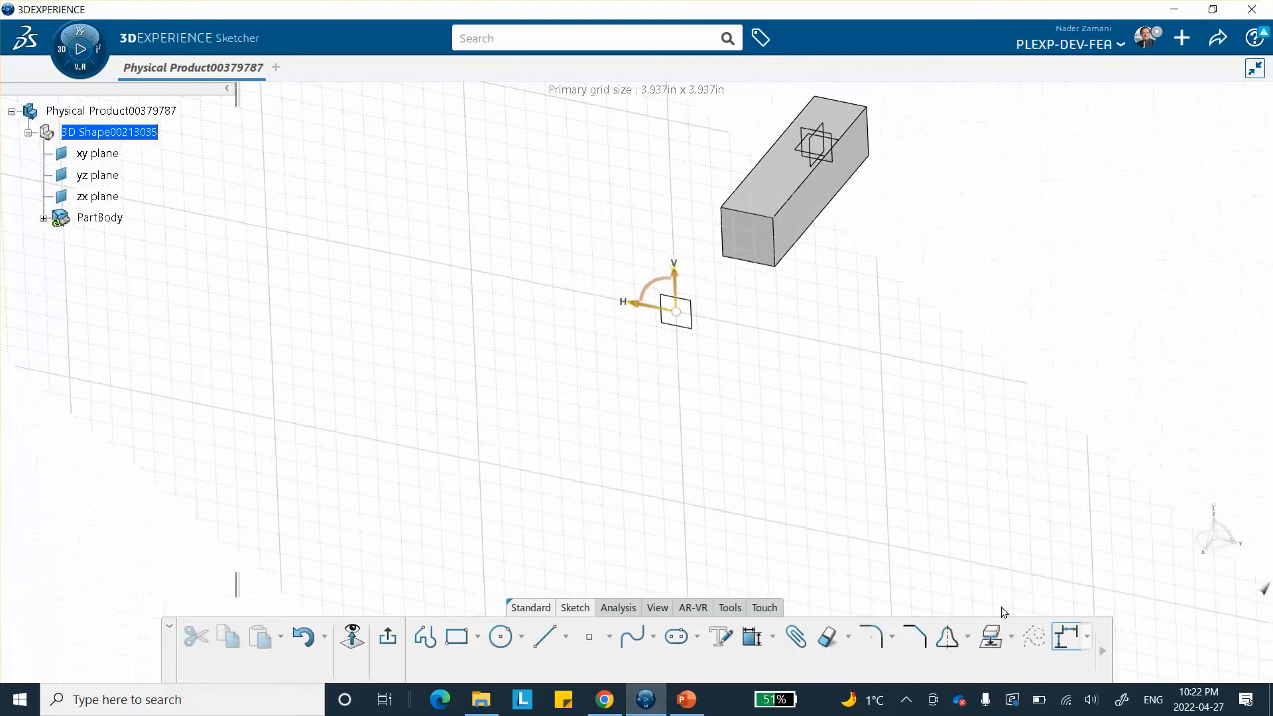
left_click(993, 641)
left_click(762, 240)
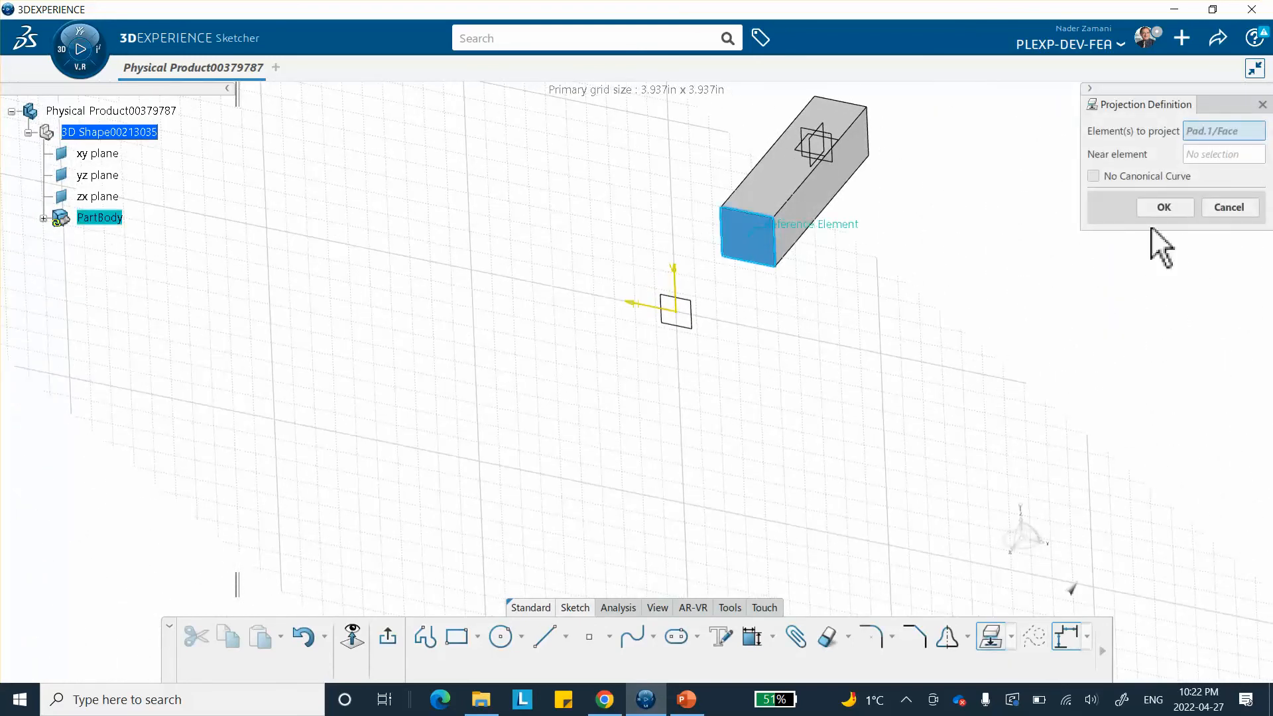
left_click(1164, 207)
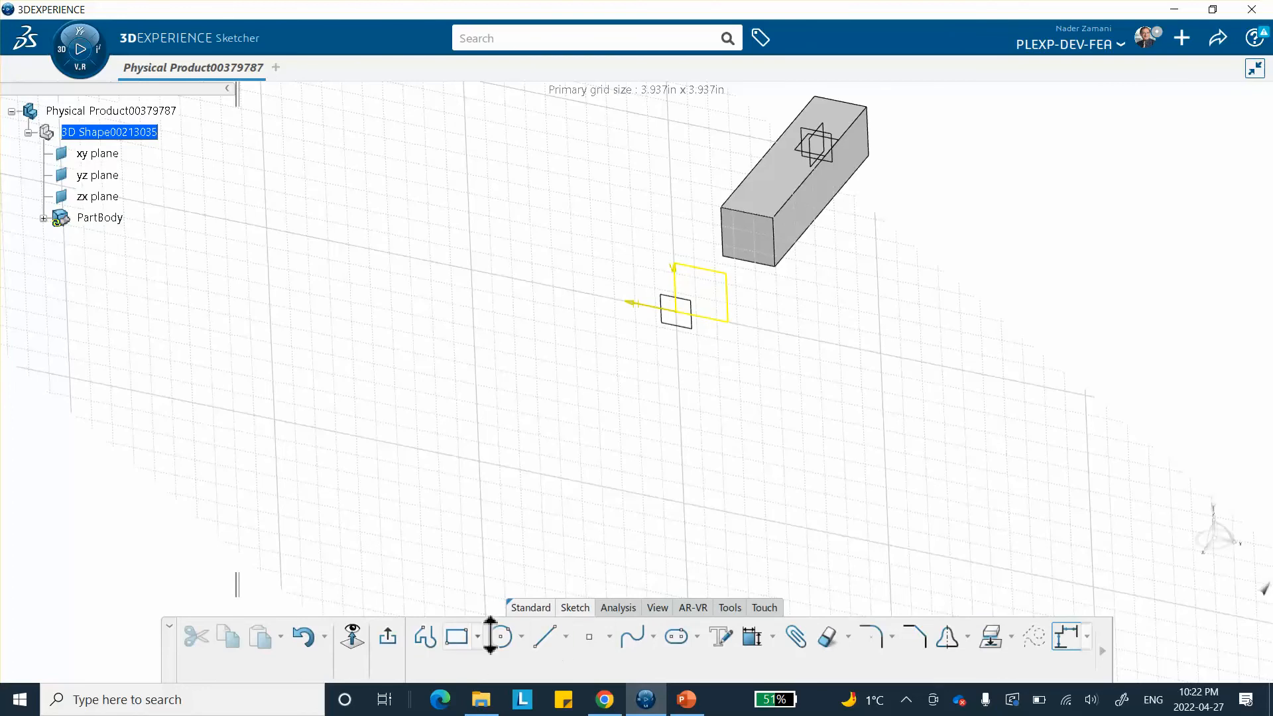
left_click(390, 635)
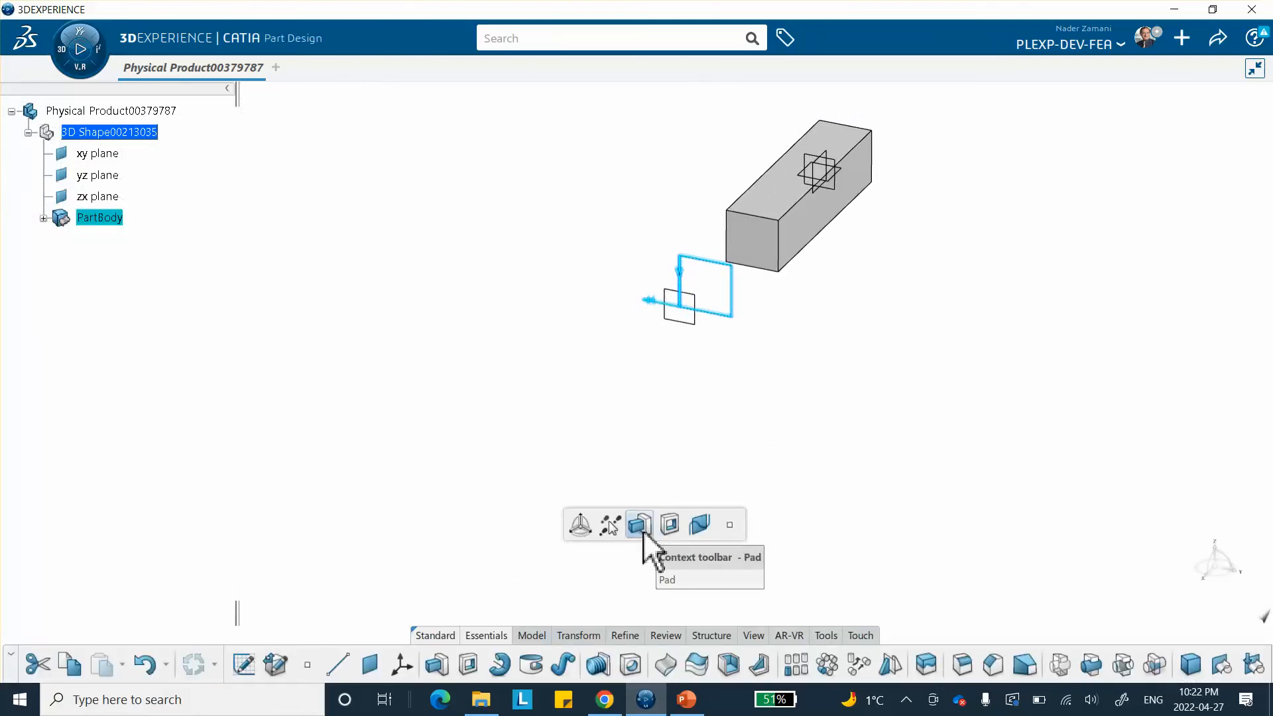
Try to pad the projected square profile 4 in outward from the offset plane, away from the first bar.
left_click(641, 527)
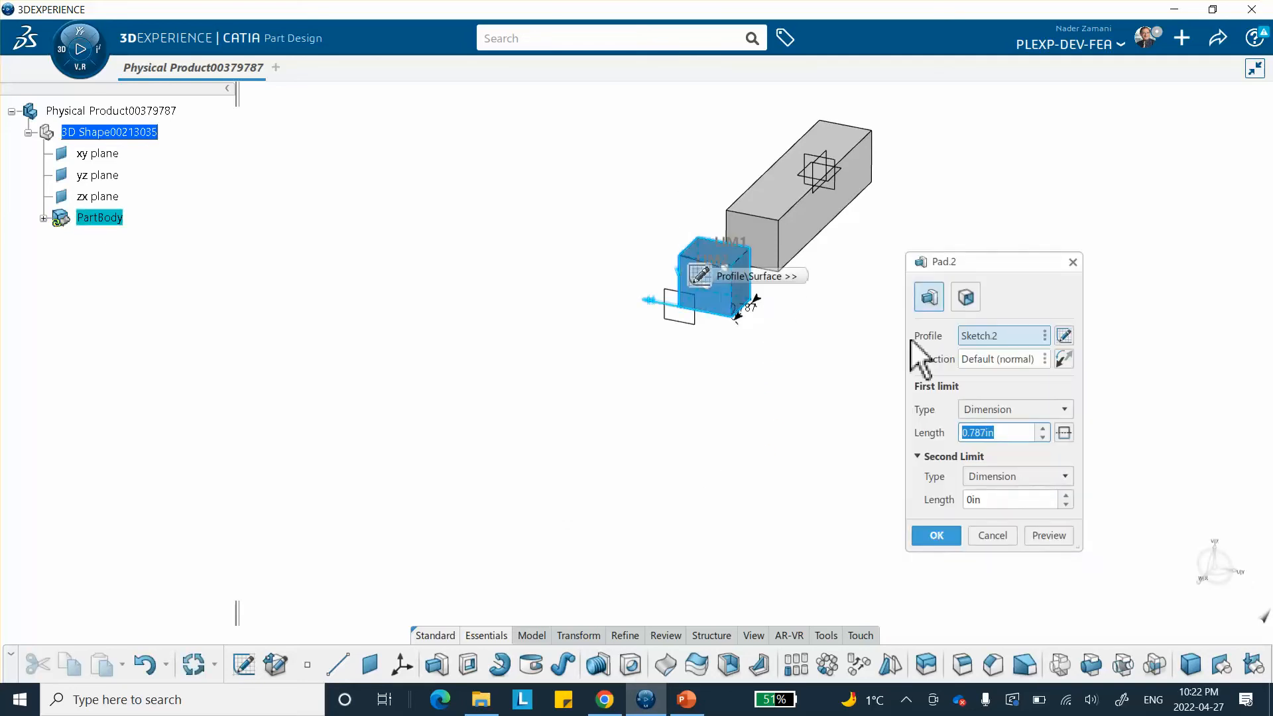
left_click(1064, 359)
left_click_drag(1020, 438, 861, 456)
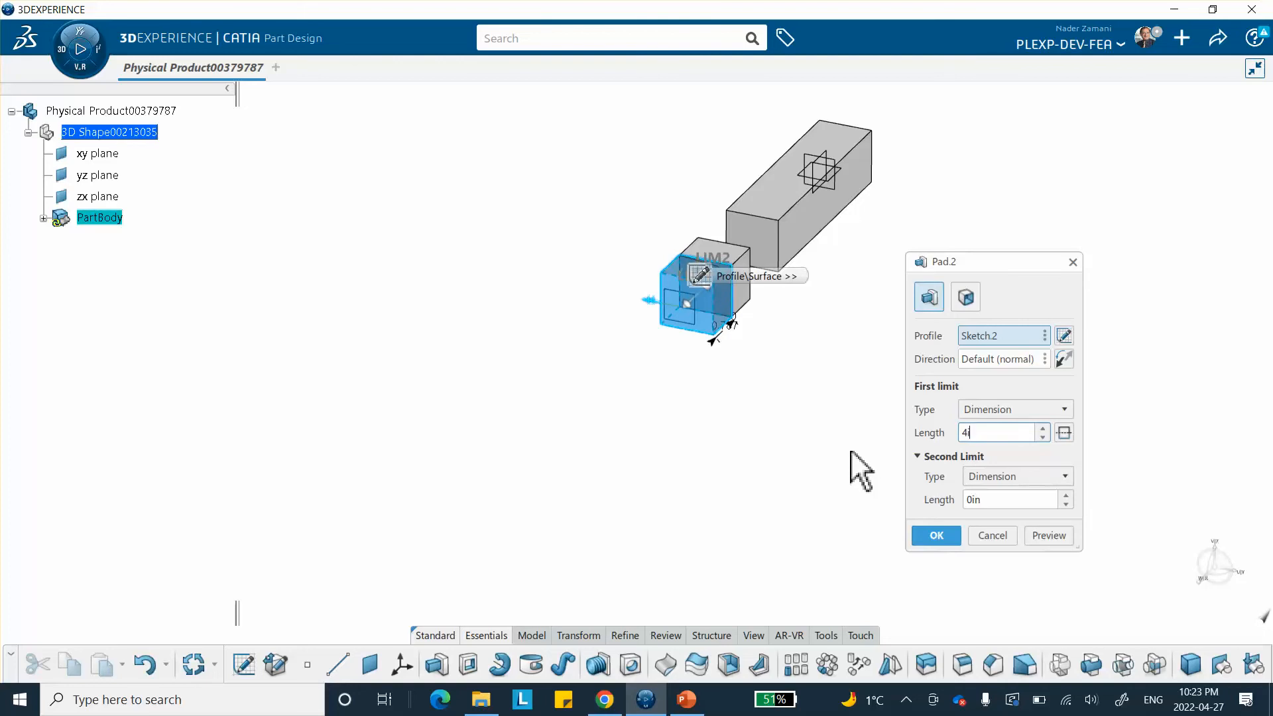
type("4im")
key("Return")
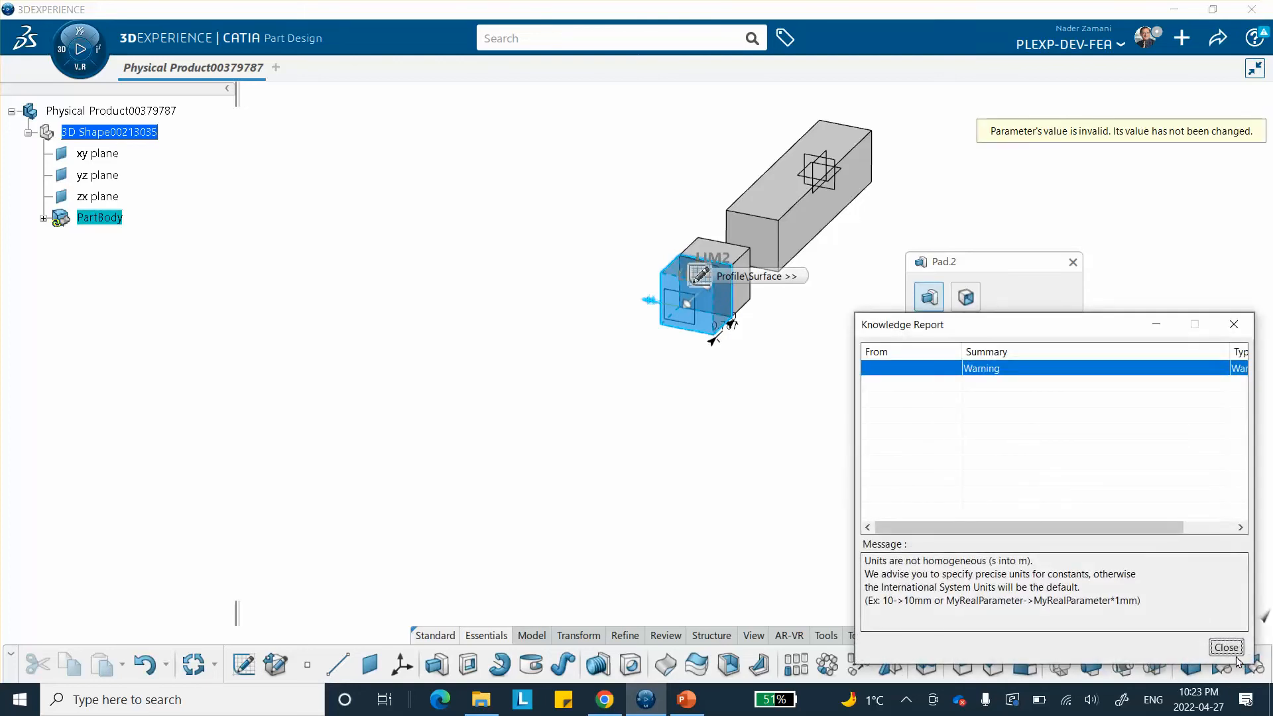
left_click(1228, 648)
left_click_drag(1007, 432, 892, 451)
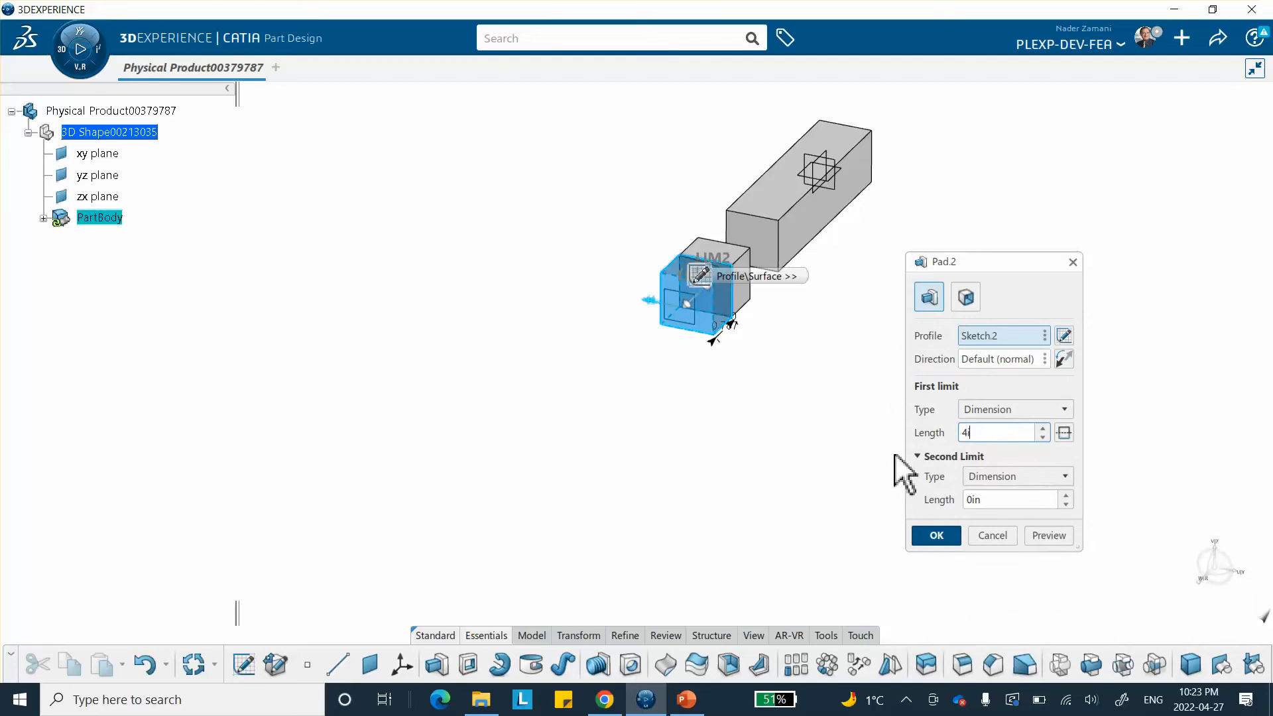
type("4im")
key("Return")
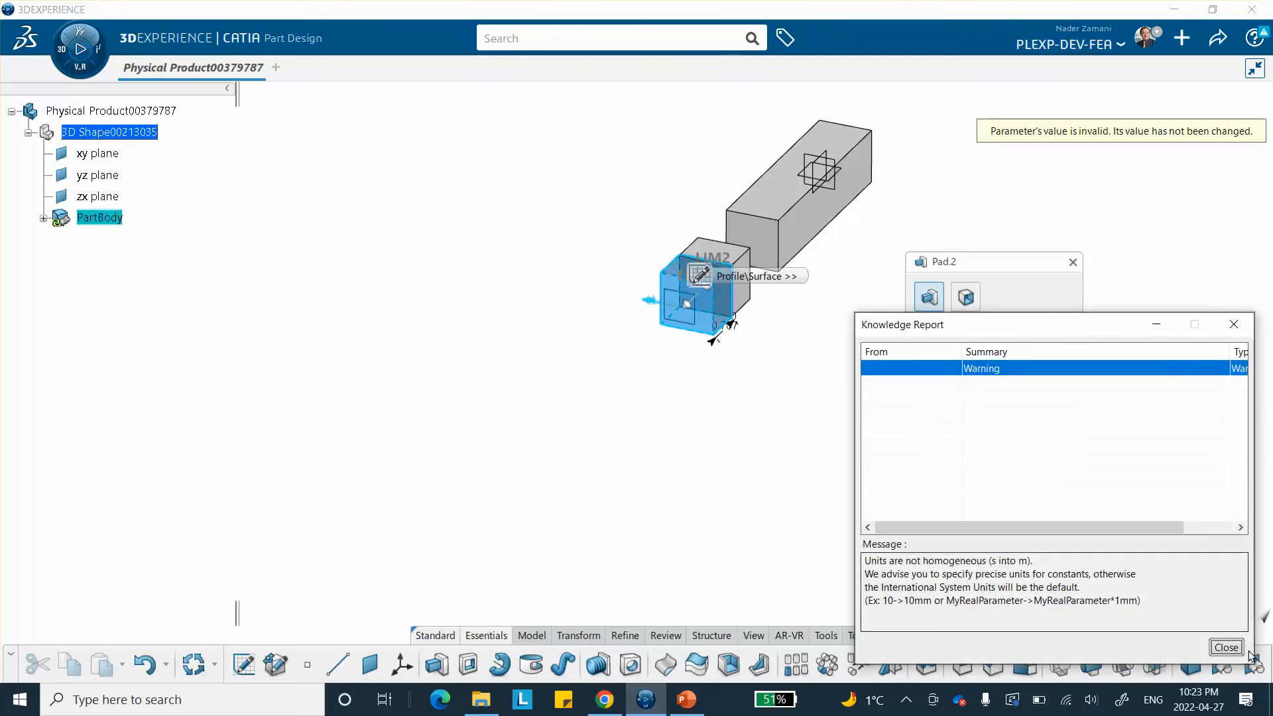
left_click(1226, 648)
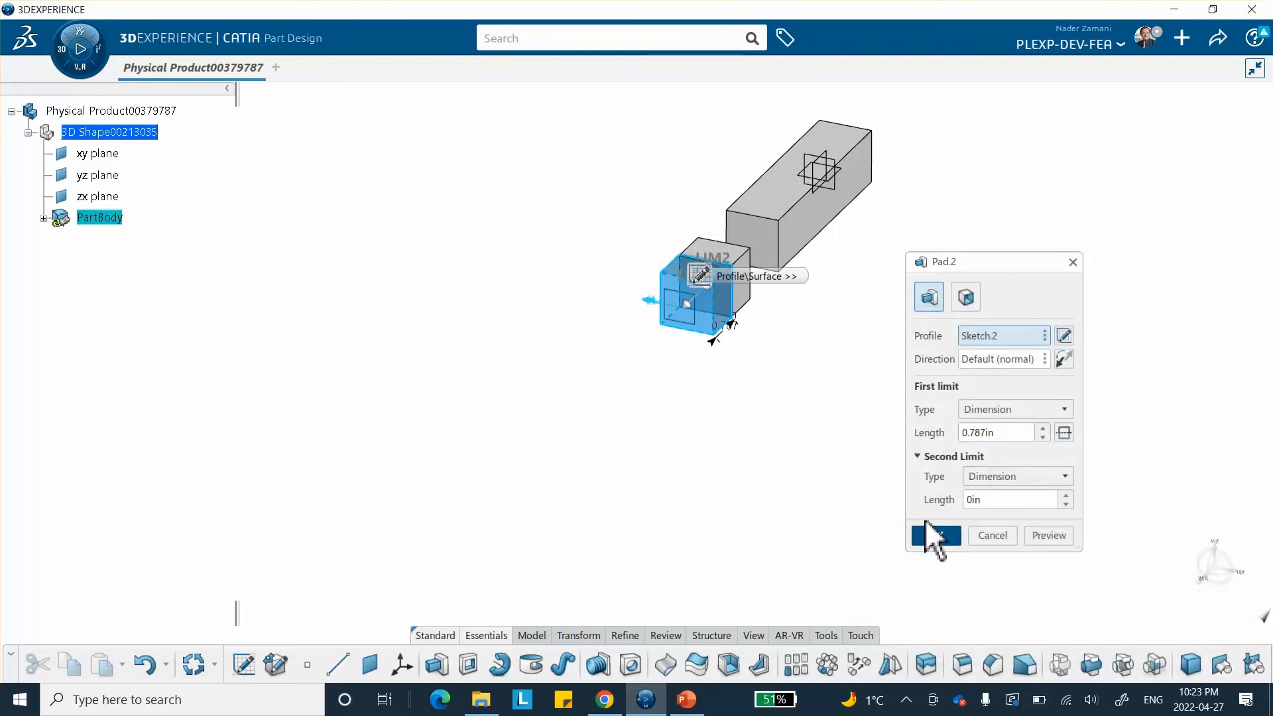
left_click(995, 537)
Reopen the second pad, reverse its extrusion direction, and set its first limit length to 0 in.
double_click(740, 295)
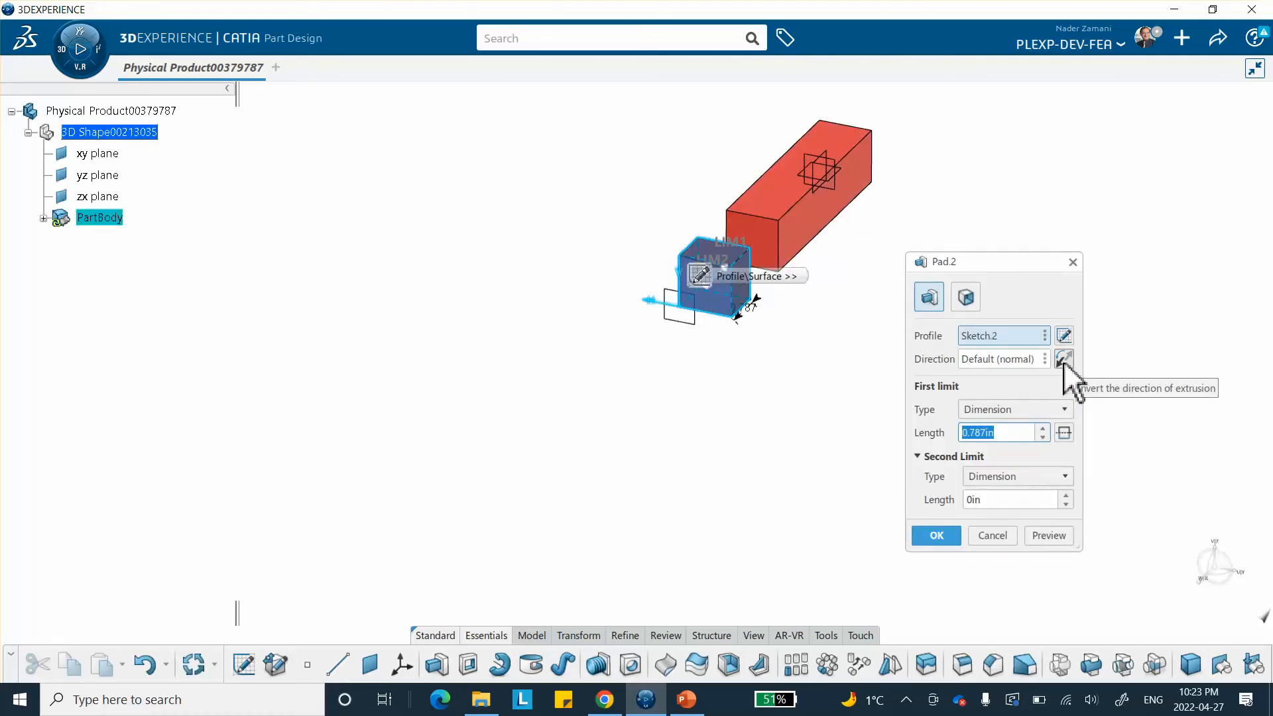
left_click(1065, 360)
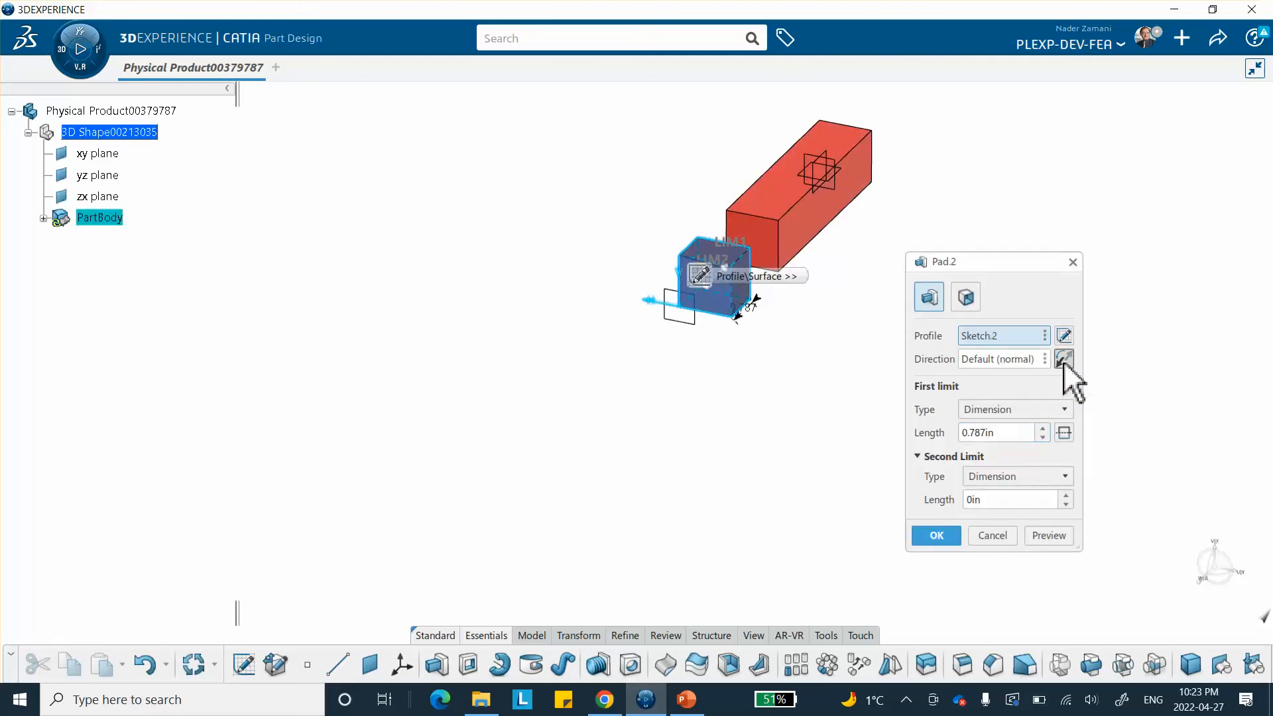
middle_click_drag(845, 390, 605, 372)
left_click(998, 432)
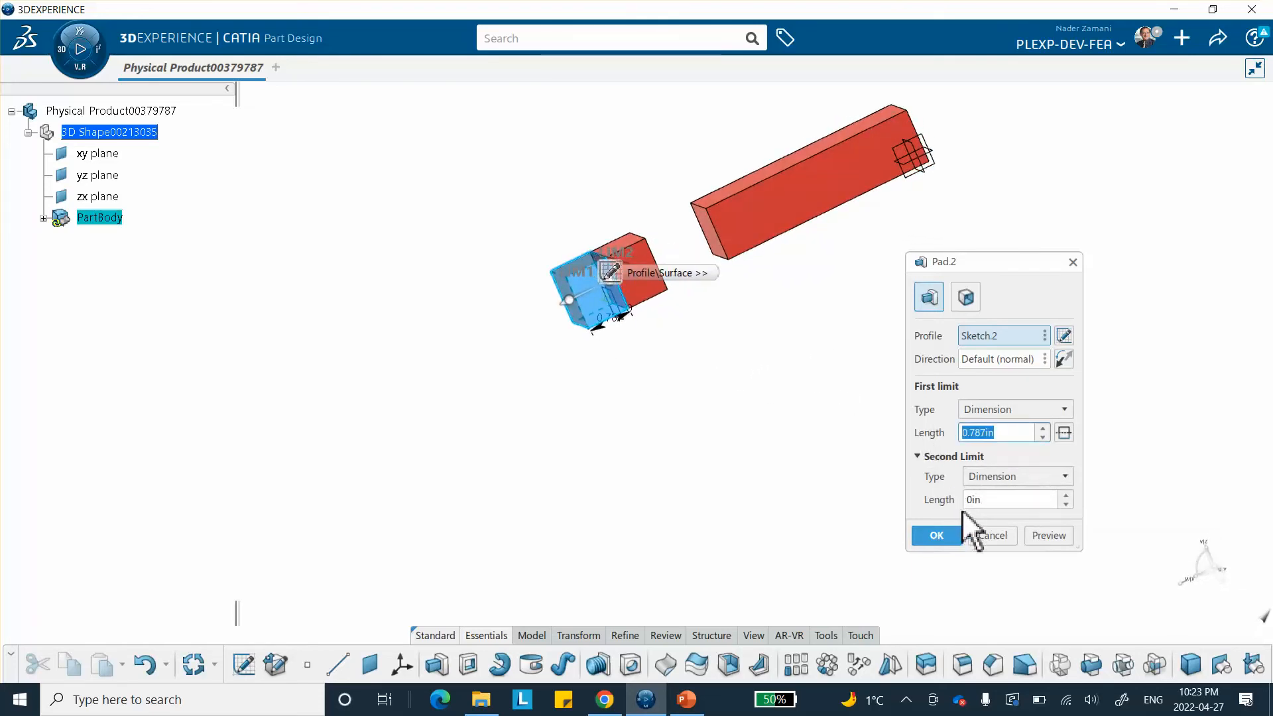
type("0")
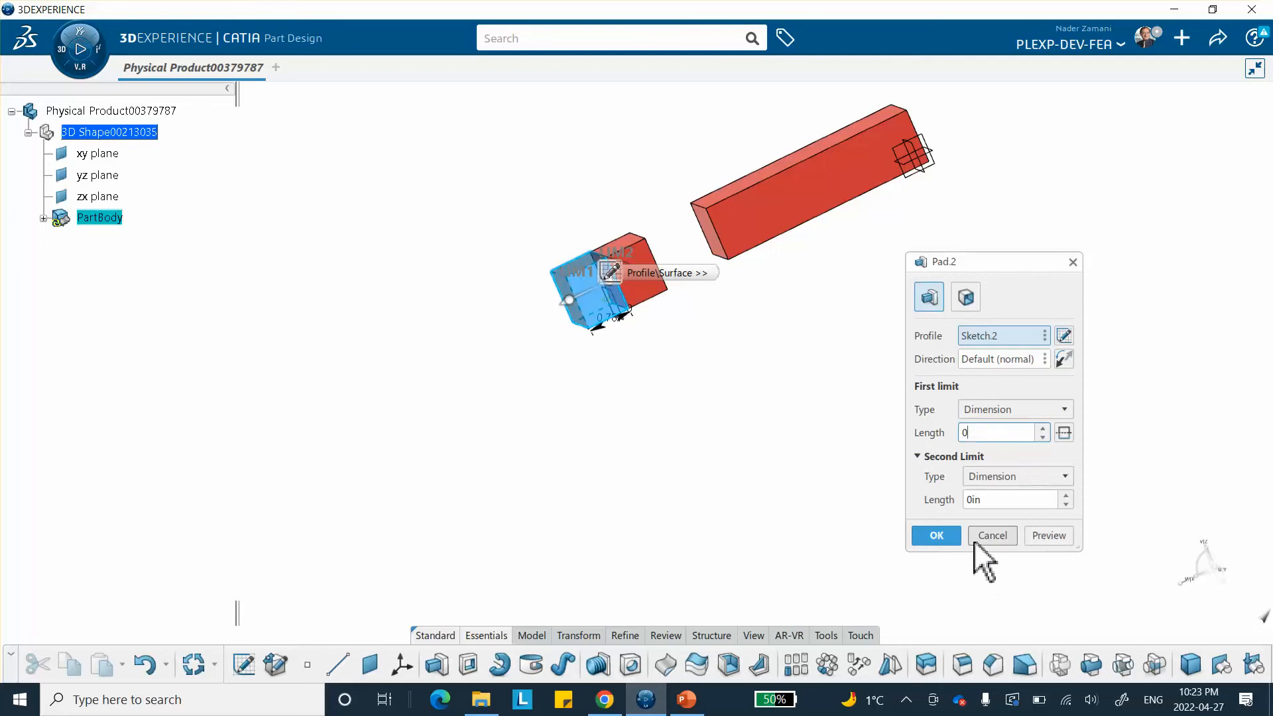
left_click(936, 535)
left_click(711, 424)
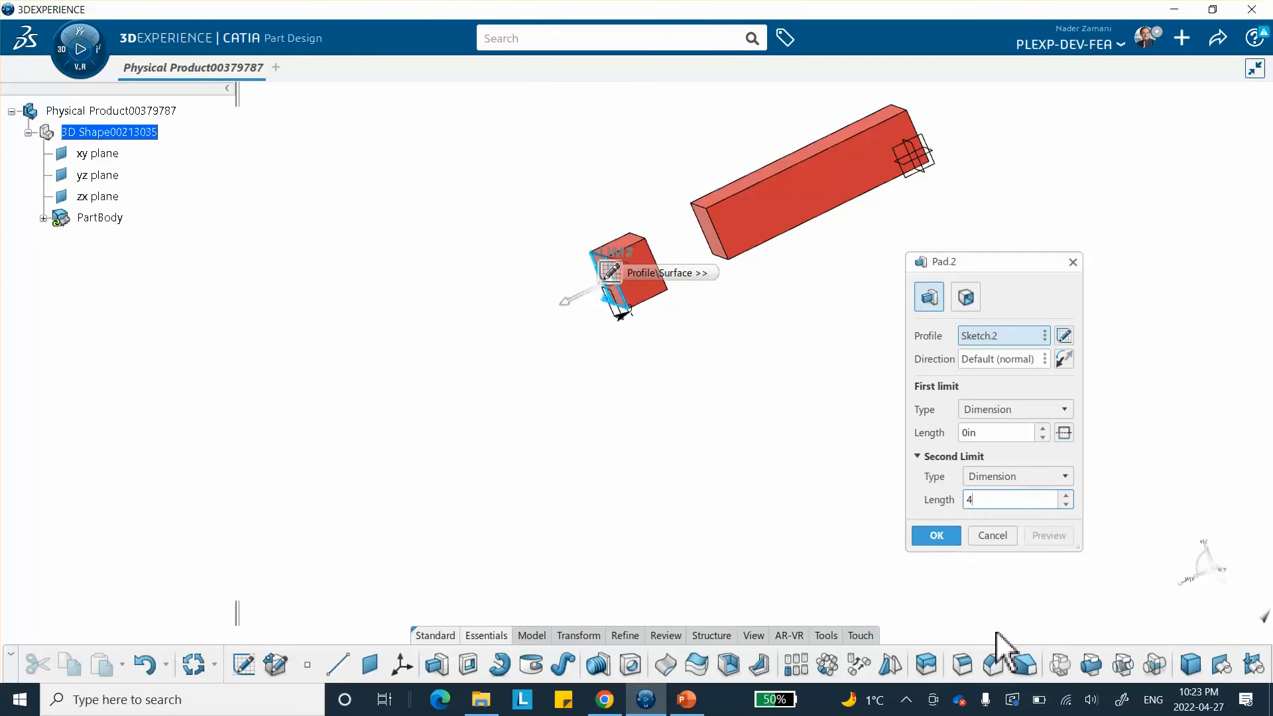
Set the pad's second limit to 4 in and reverse it away from the first bar to complete the second bar.
key("Tab")
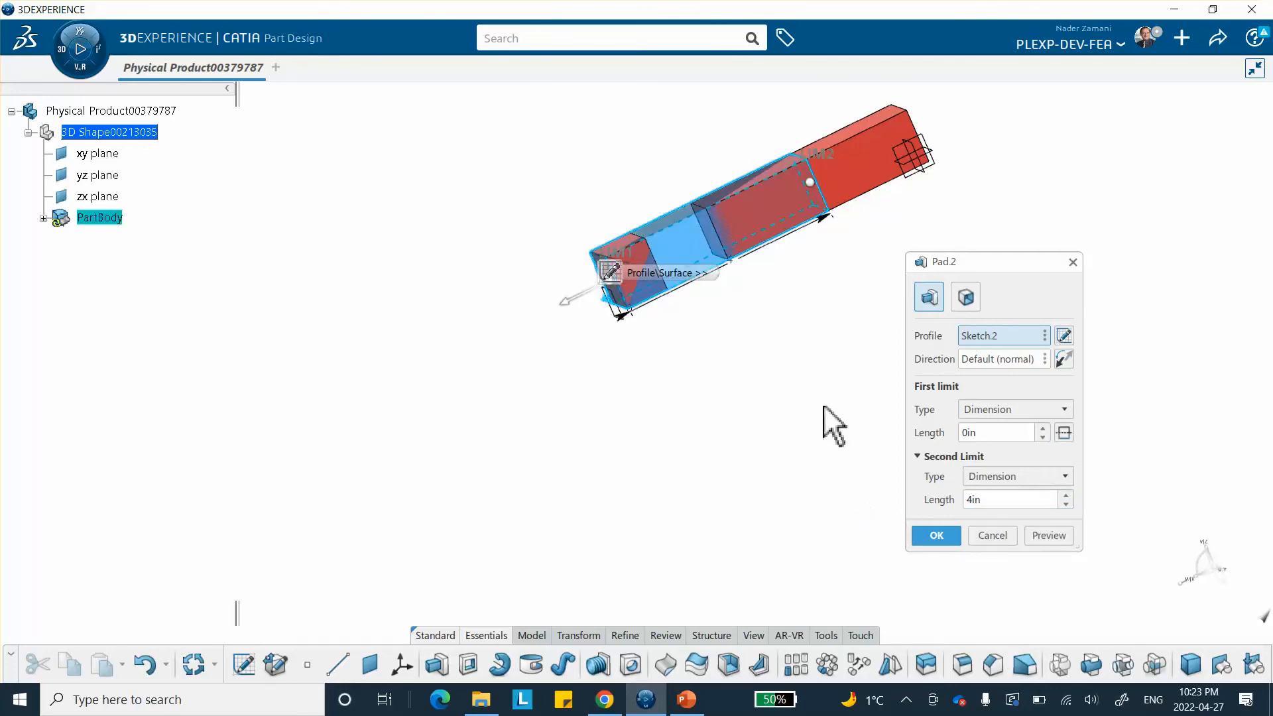
left_click(1064, 360)
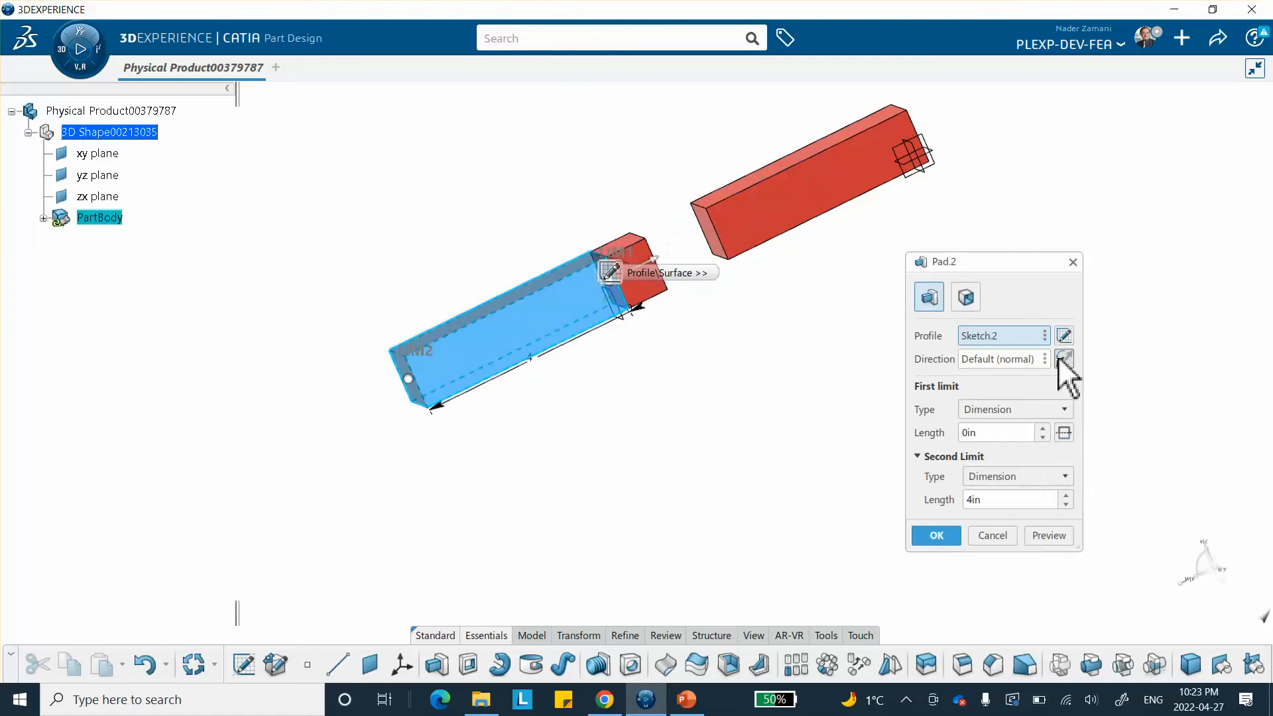
left_click(942, 538)
middle_click_drag(779, 422, 748, 293)
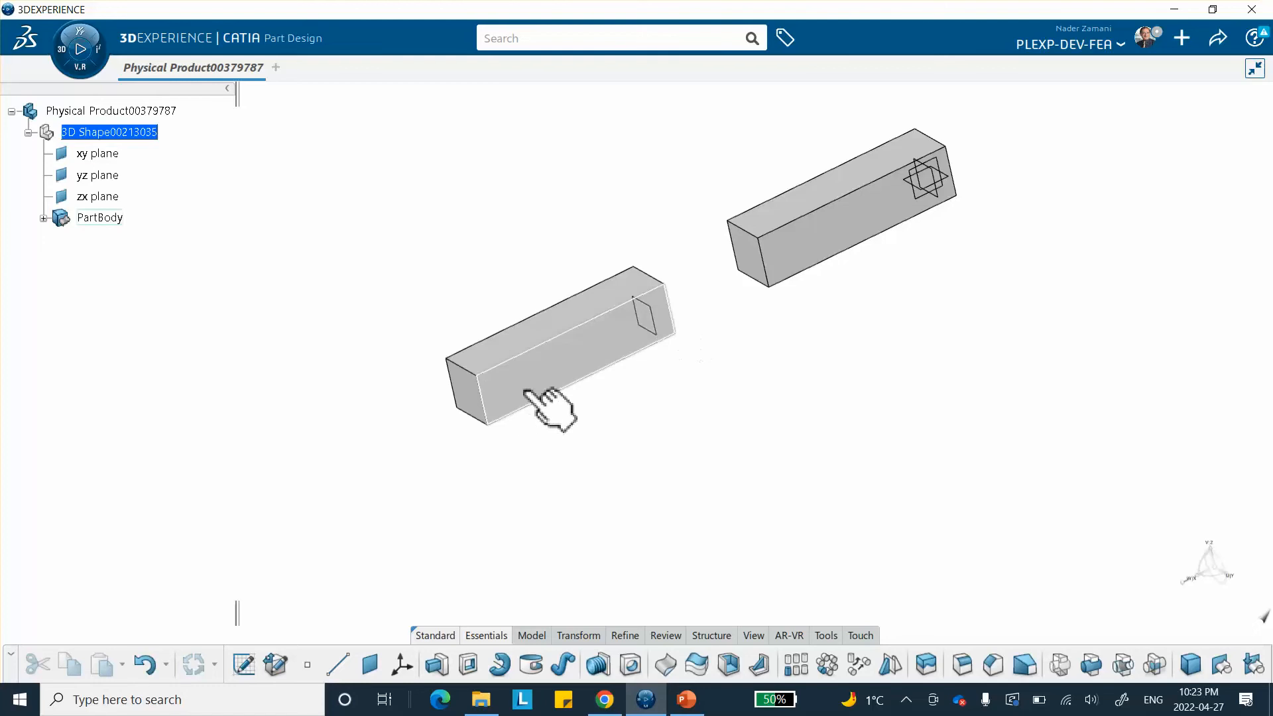
middle_click_drag(870, 388, 782, 372)
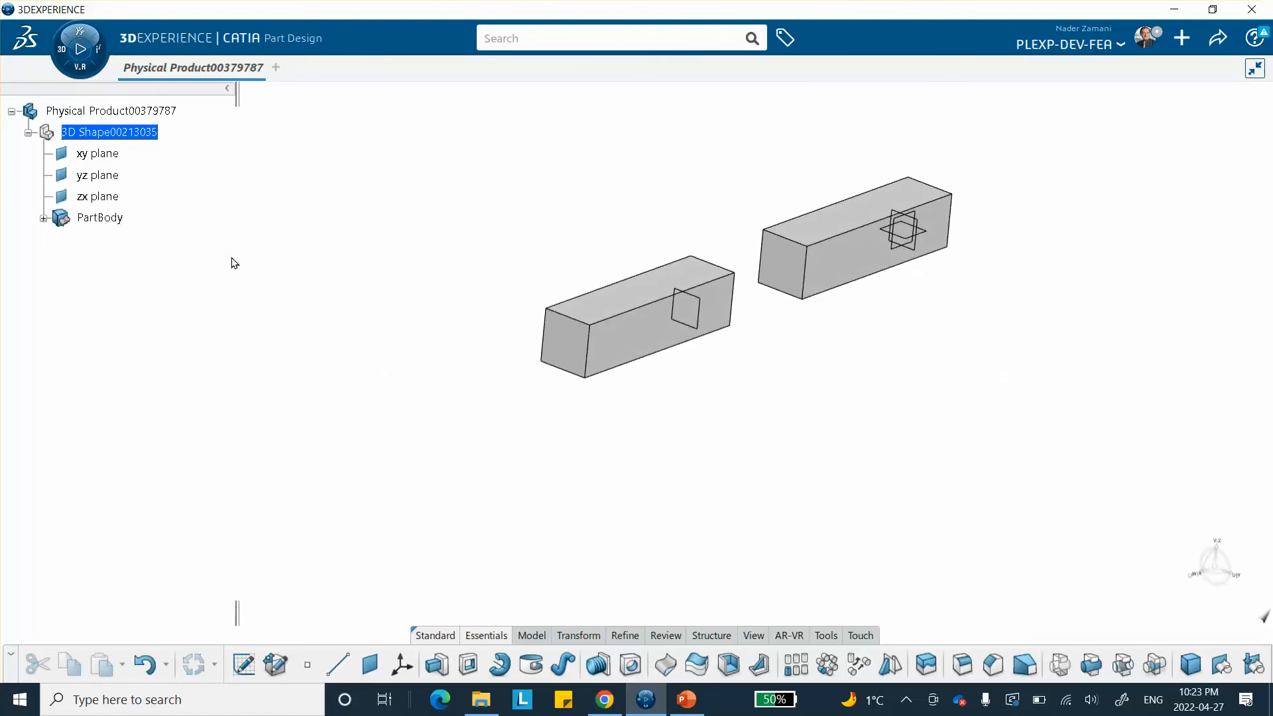
Create one new core material titled steel-rigid-video.
left_click(74, 55)
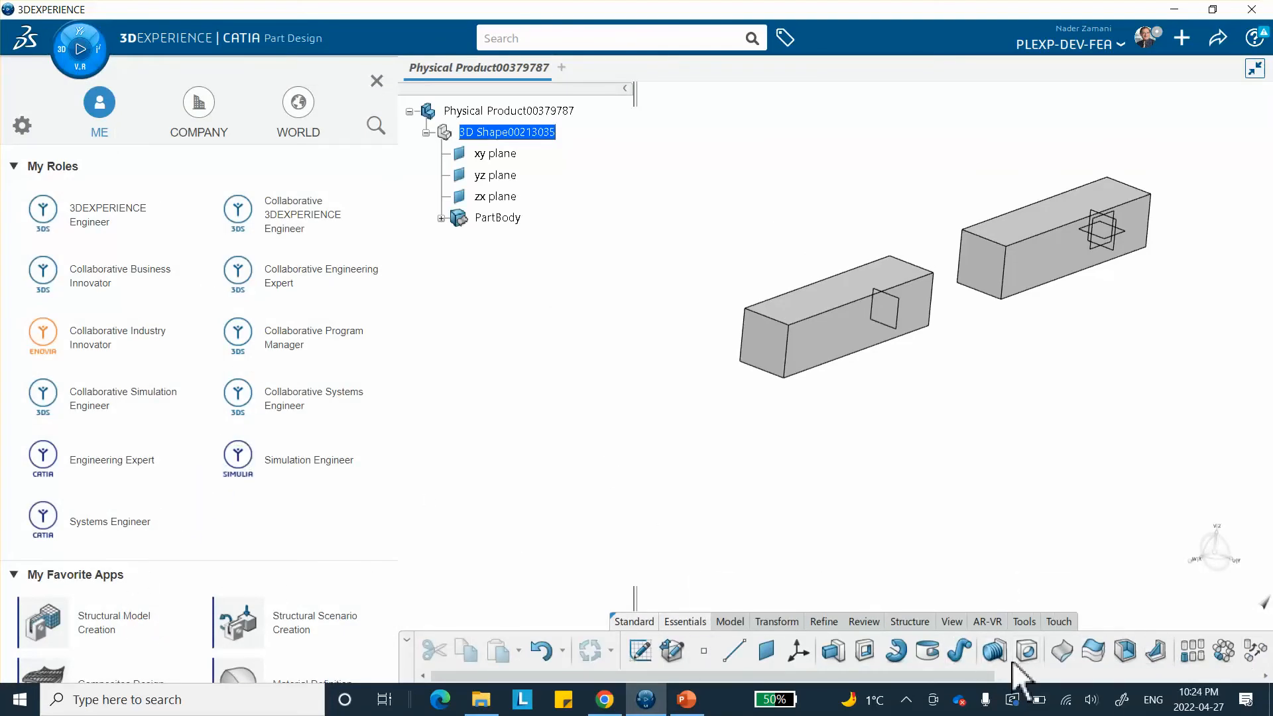
left_click(1023, 621)
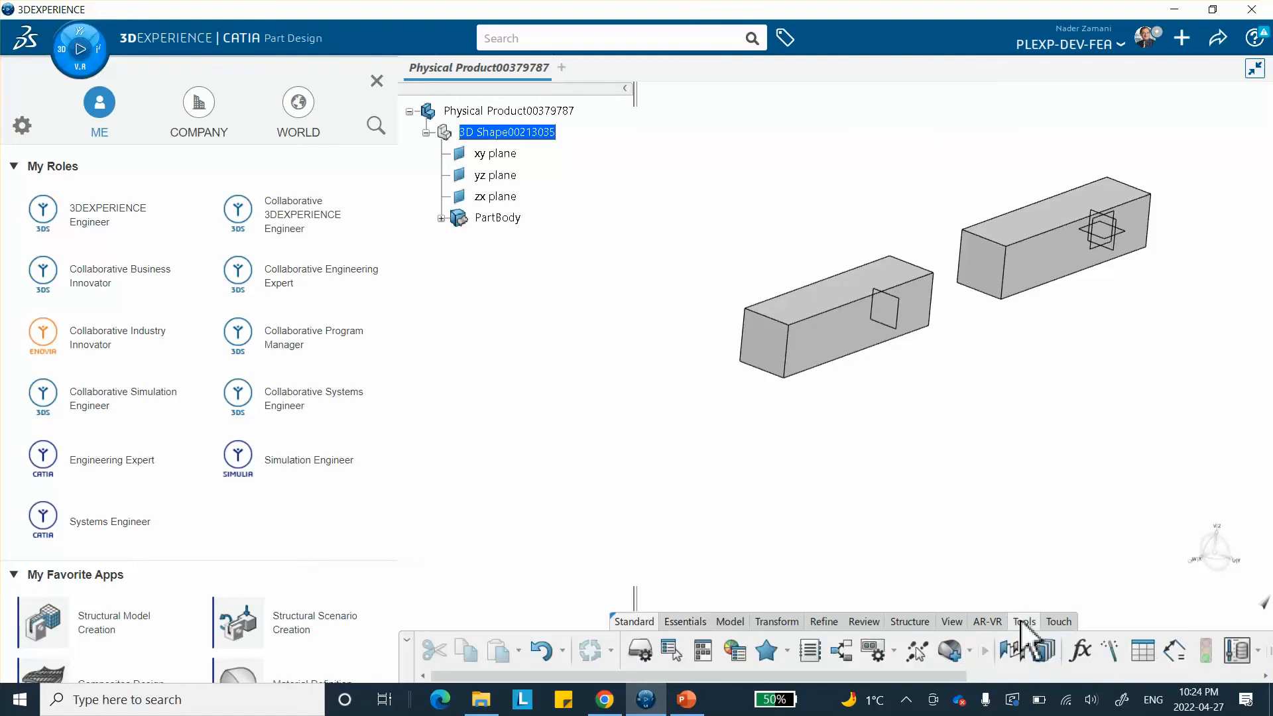
left_click(955, 654)
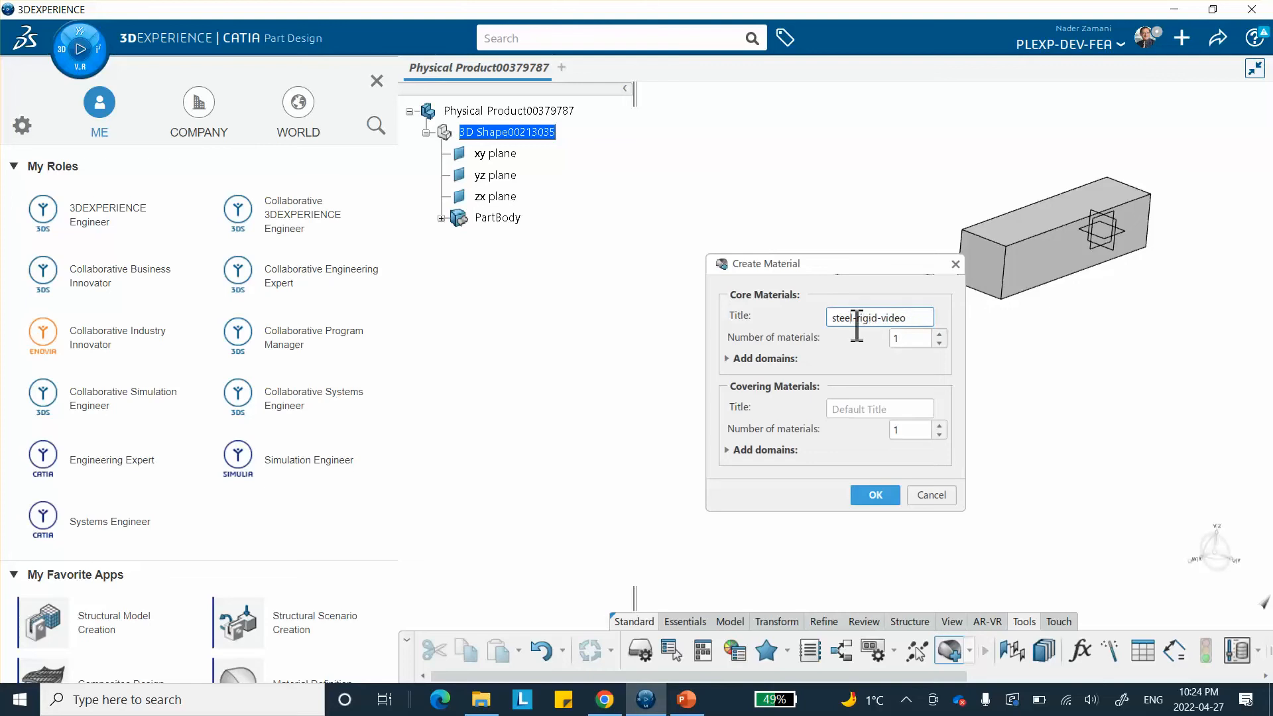
left_click(872, 494)
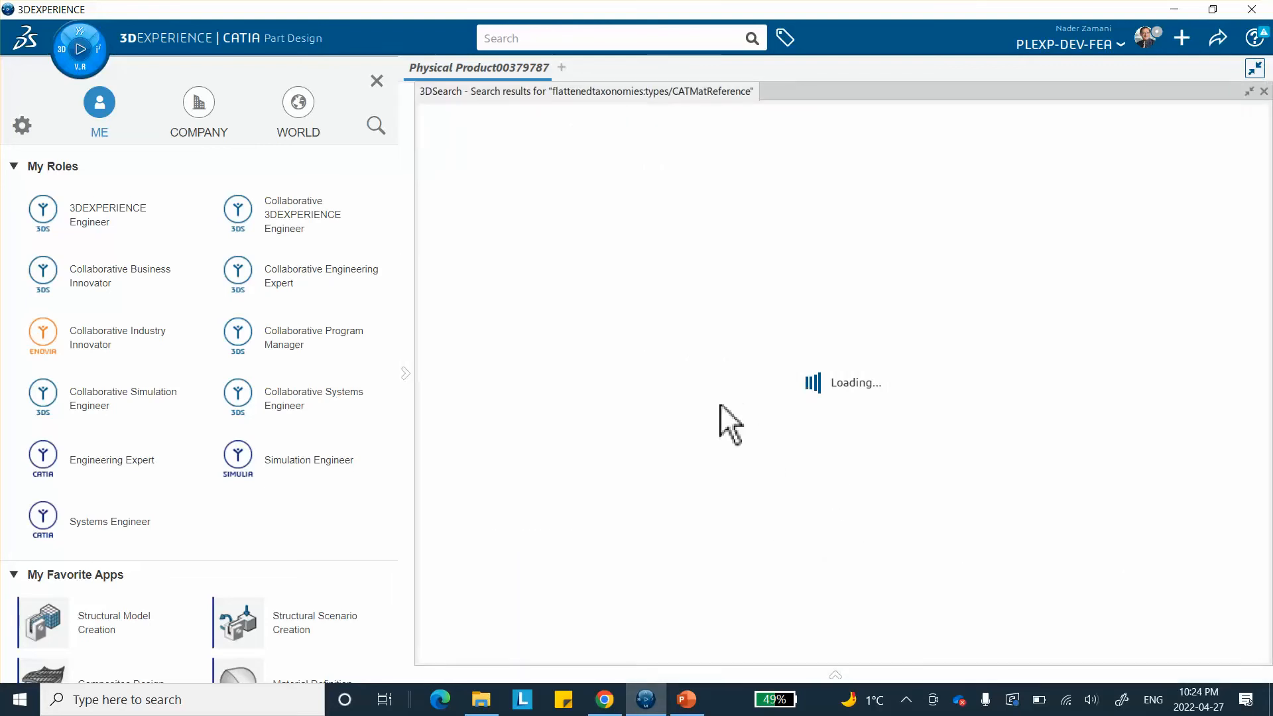
left_click(378, 81)
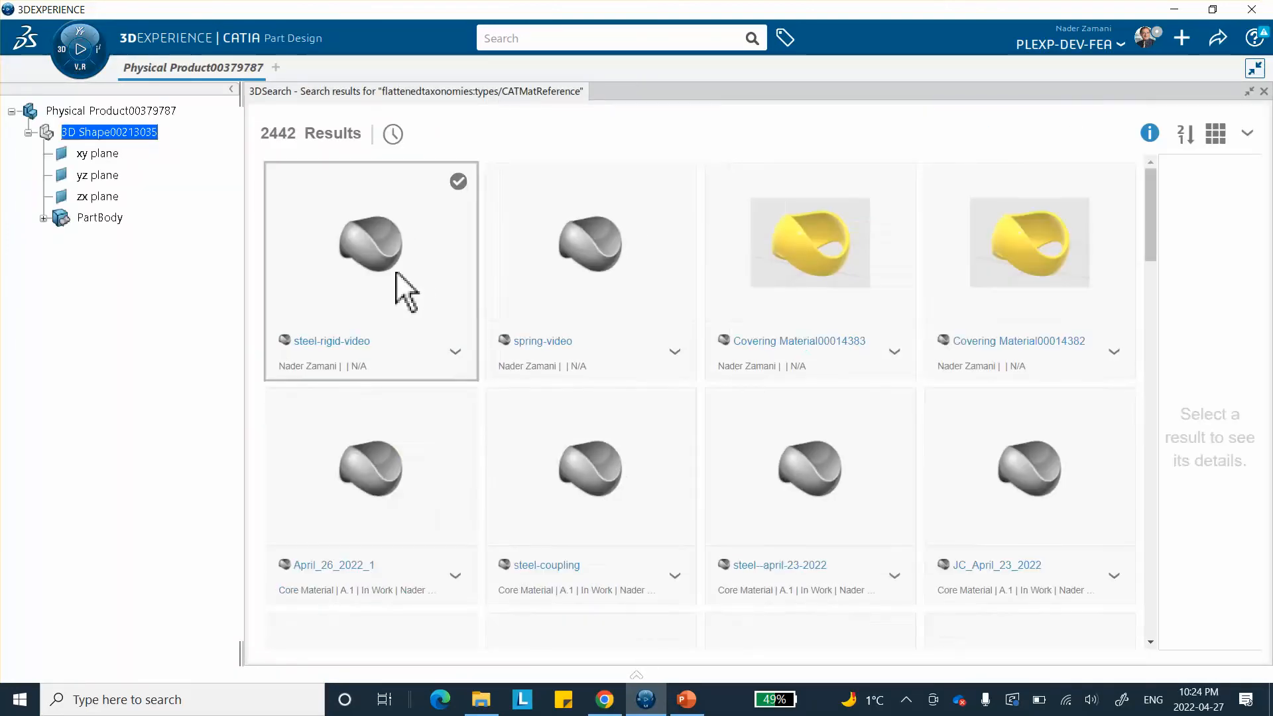
Apply the steel-rigid-video material to the physical product and close the material search results.
right_click(369, 250)
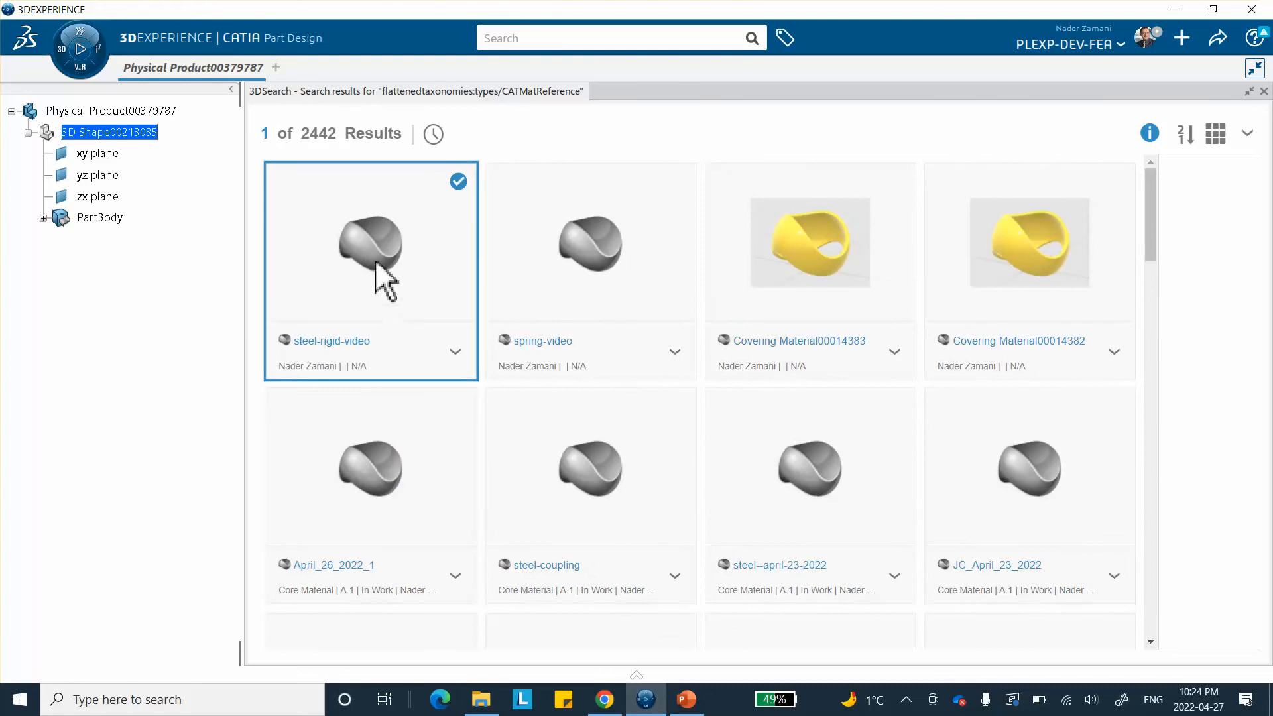
right_click(373, 263)
left_click(406, 297)
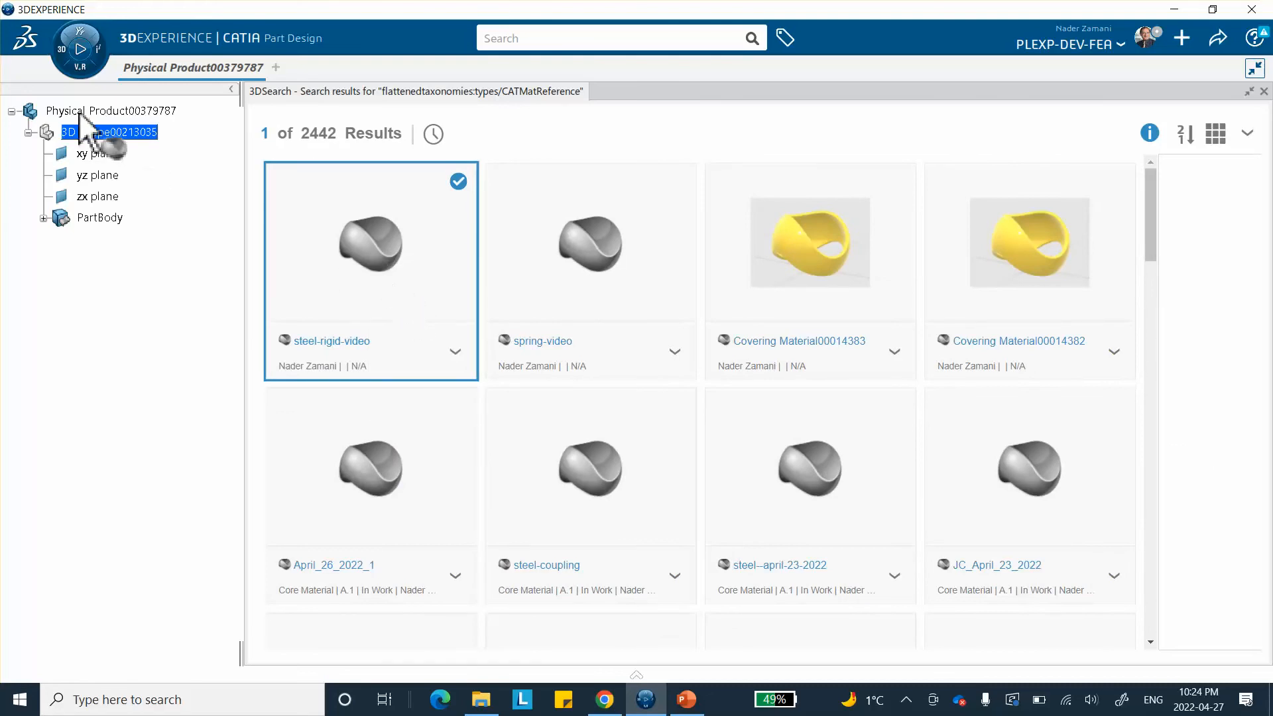
left_click(101, 113)
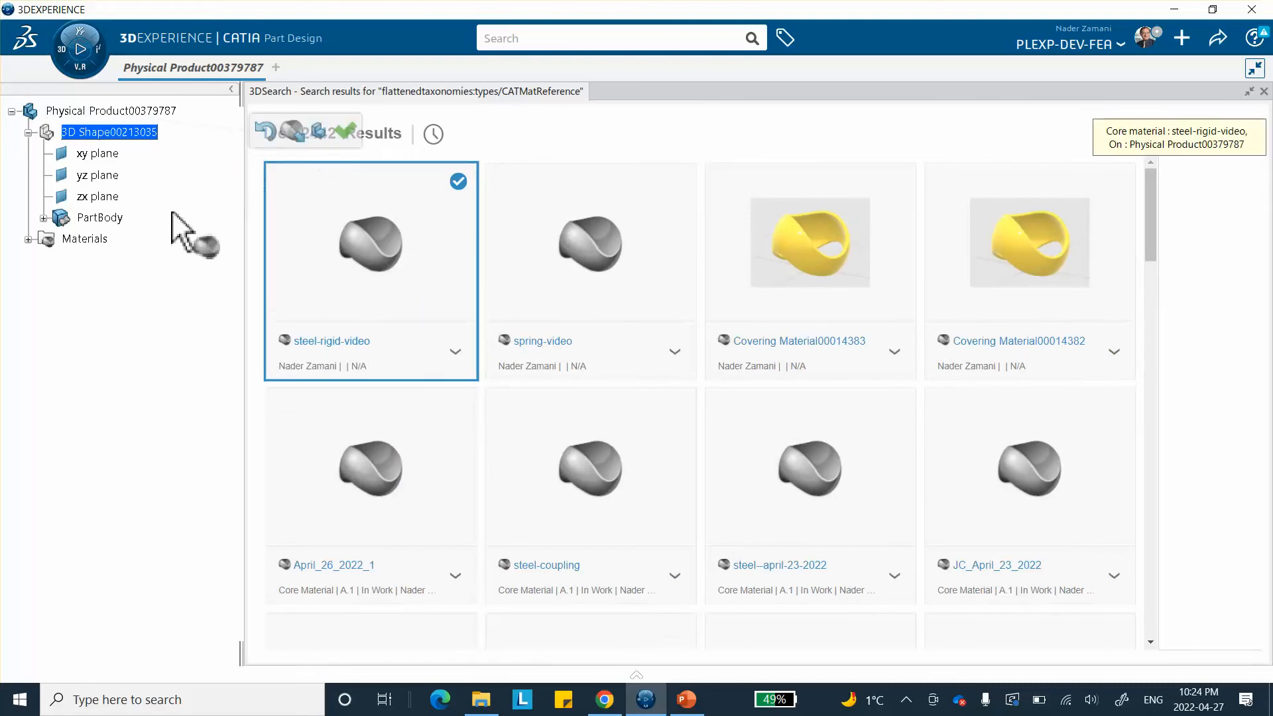
left_click(1263, 92)
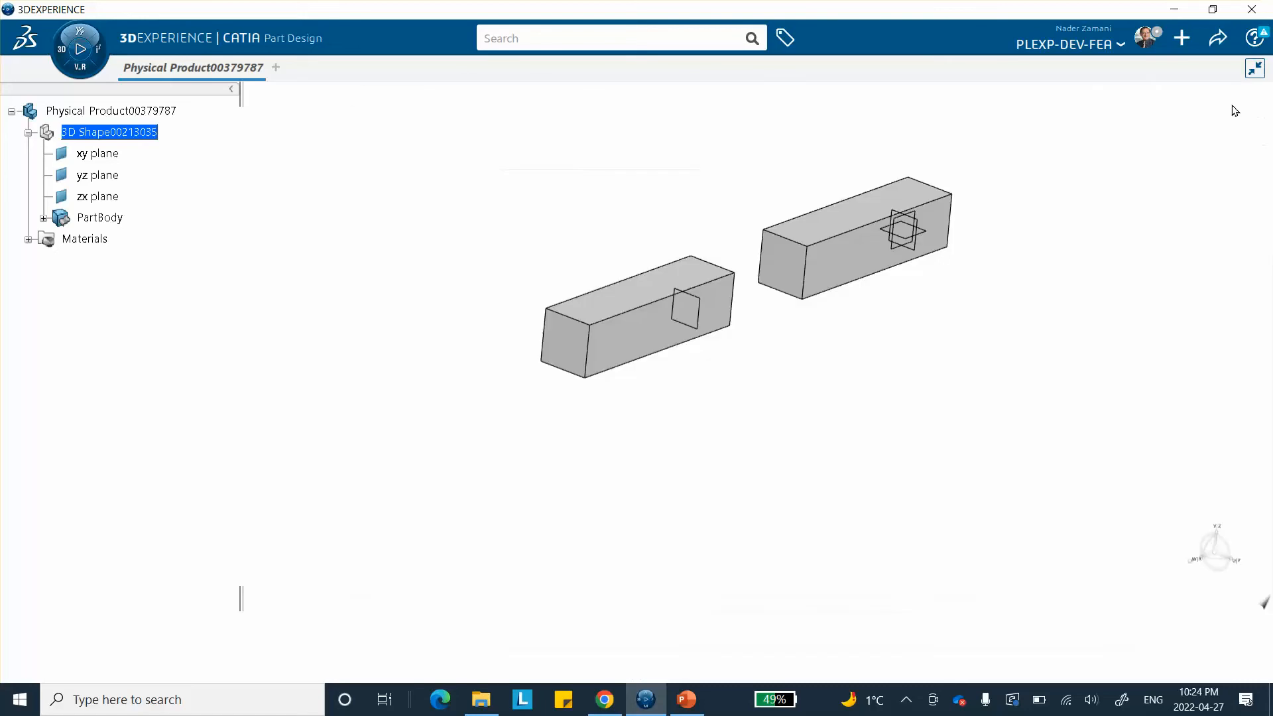
Open the simulation domain of the steel-rigid-video material for editing.
left_click(28, 240)
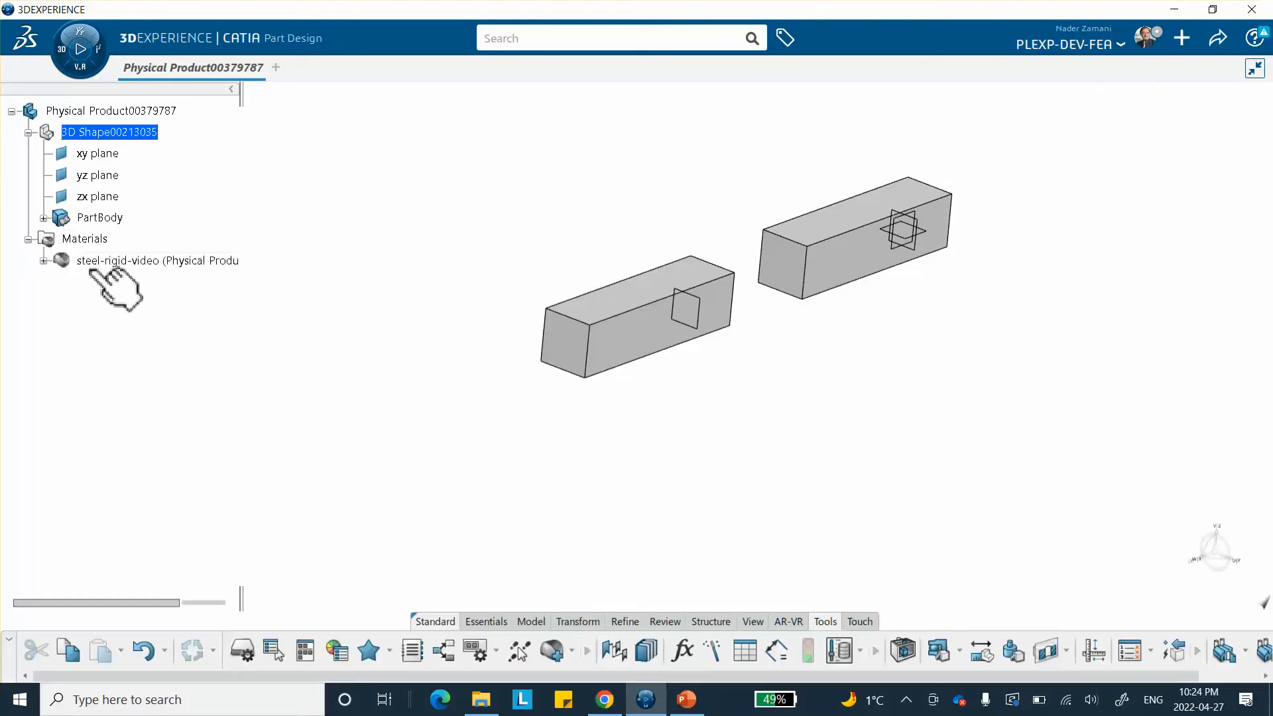
left_click(43, 261)
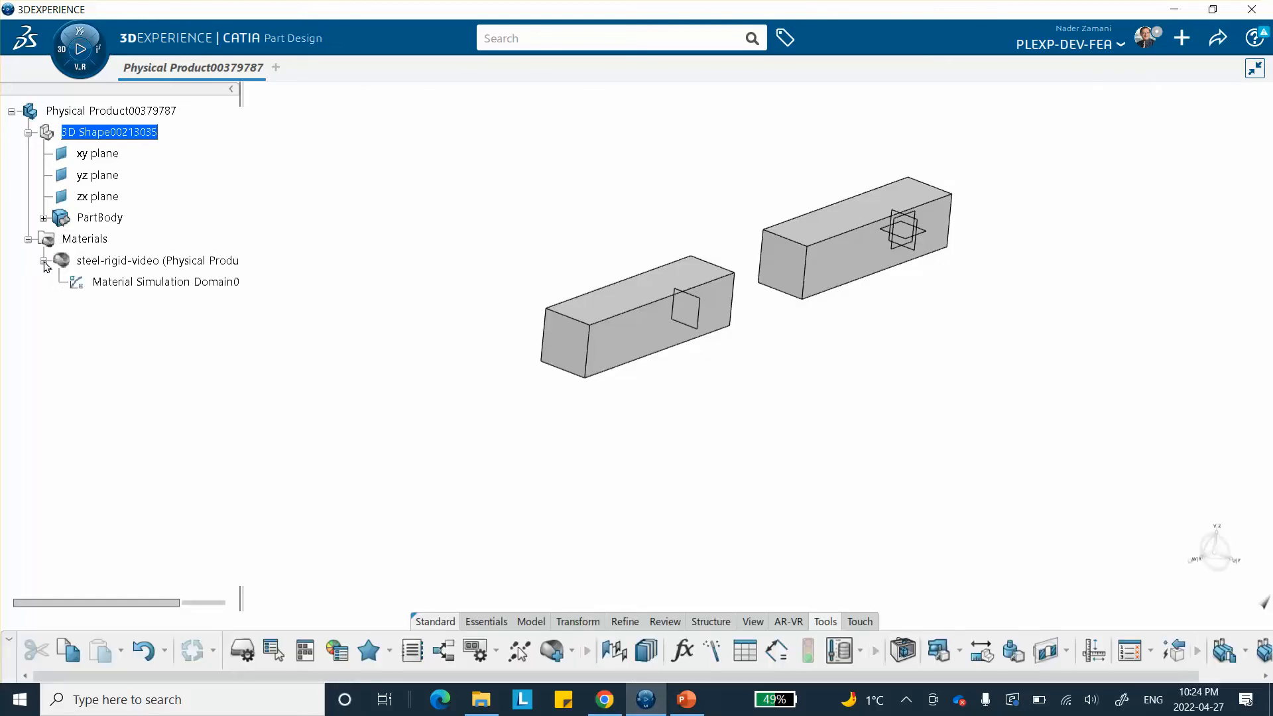
left_click(140, 292)
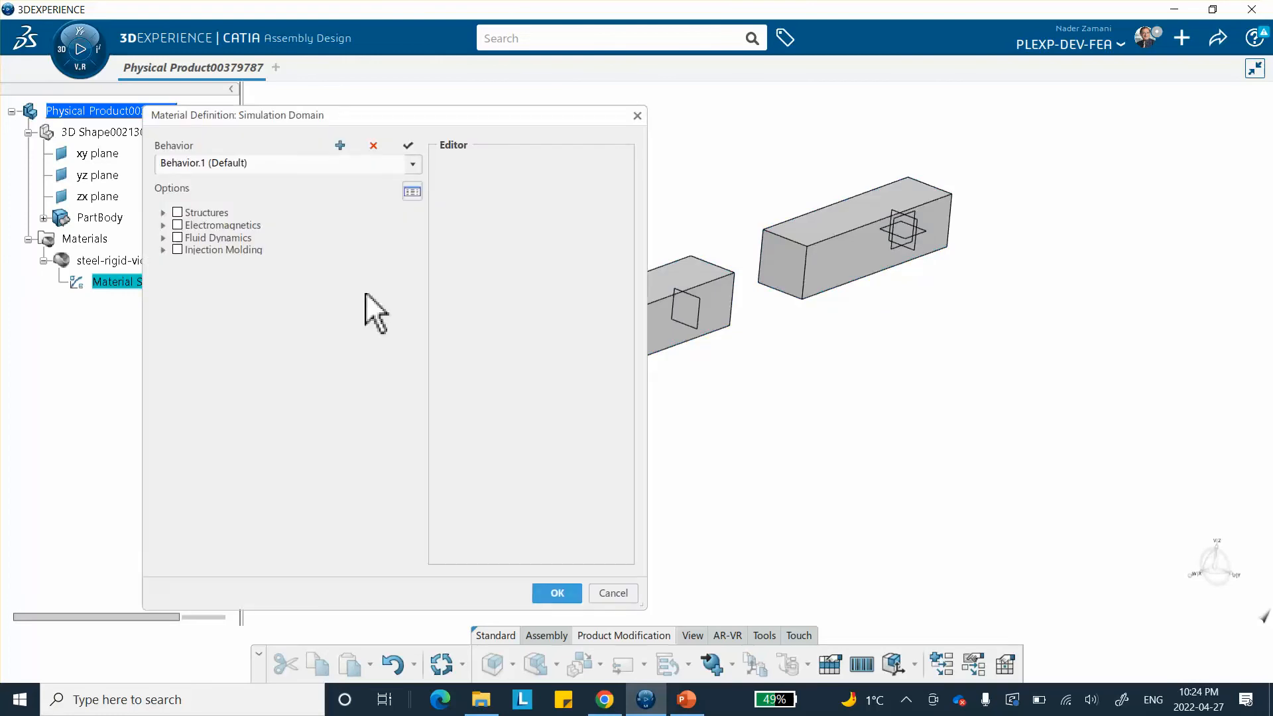
Define isotropic elastic behavior under Abaqus Multiphysics mechanical elasticity with Young's modulus 30000000 psi and Poisson's ratio 0.3.
left_click(163, 212)
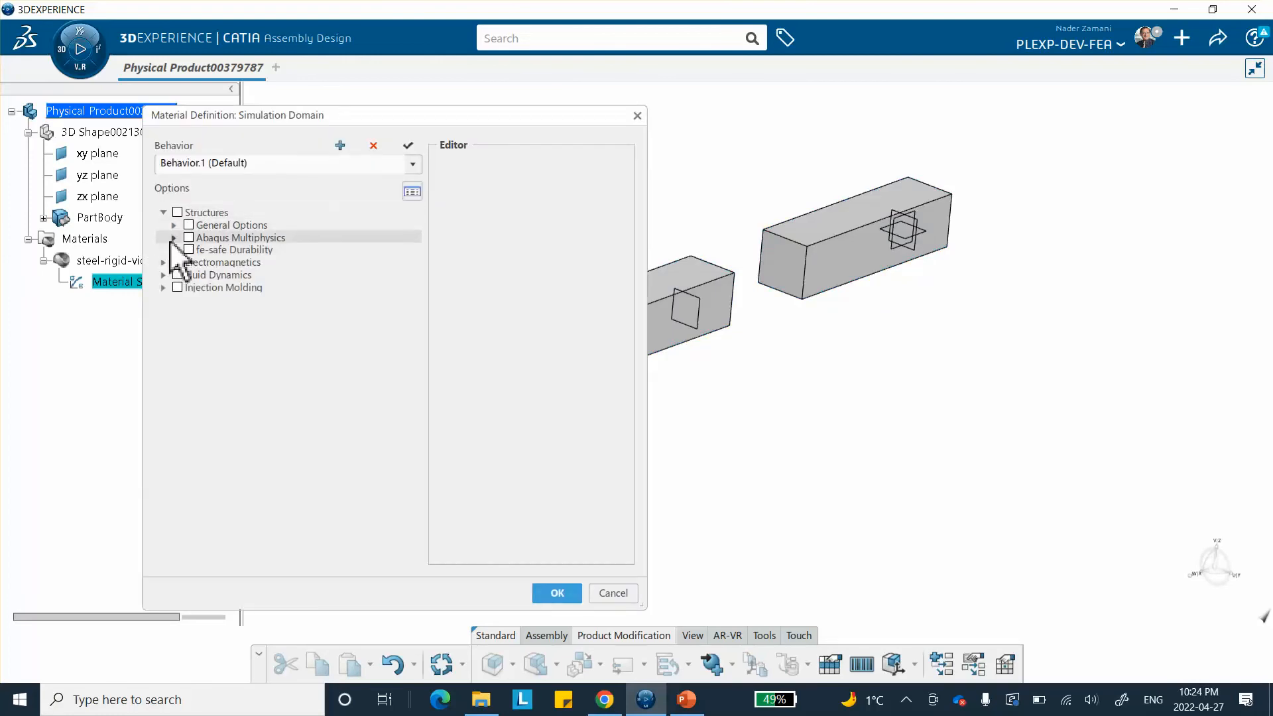
left_click(174, 238)
left_click(185, 249)
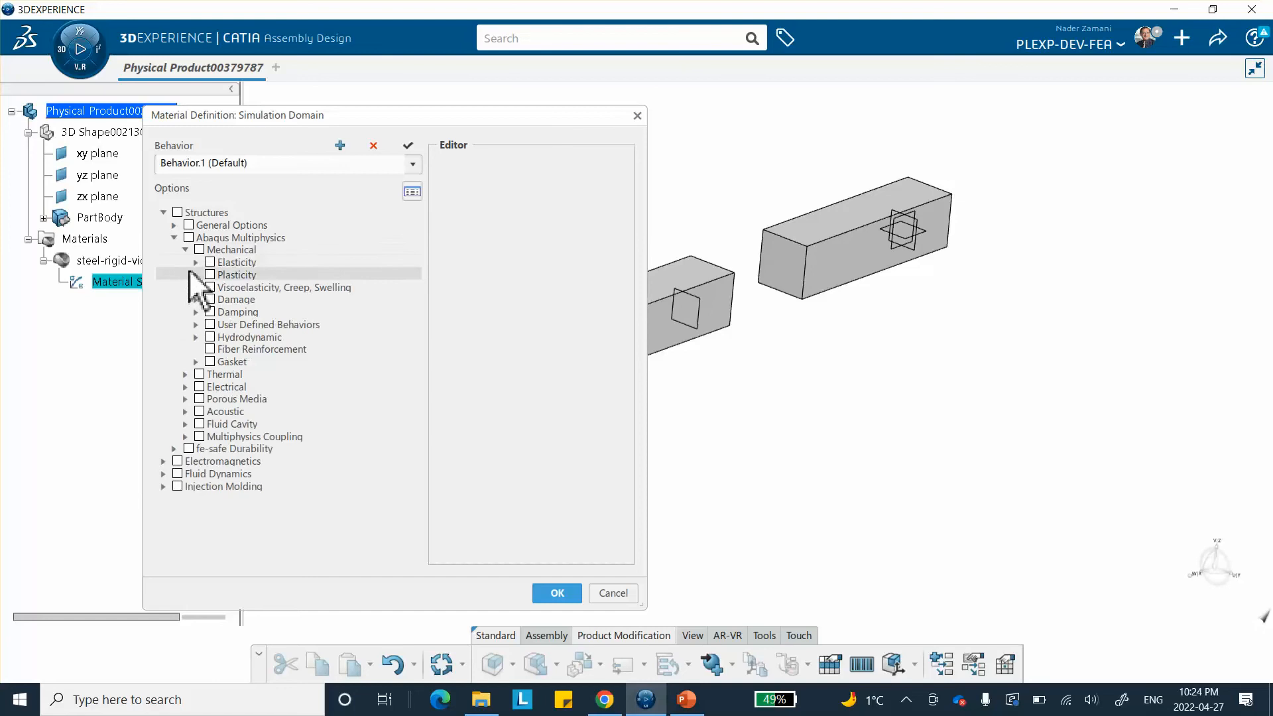
left_click(195, 262)
left_click(221, 275)
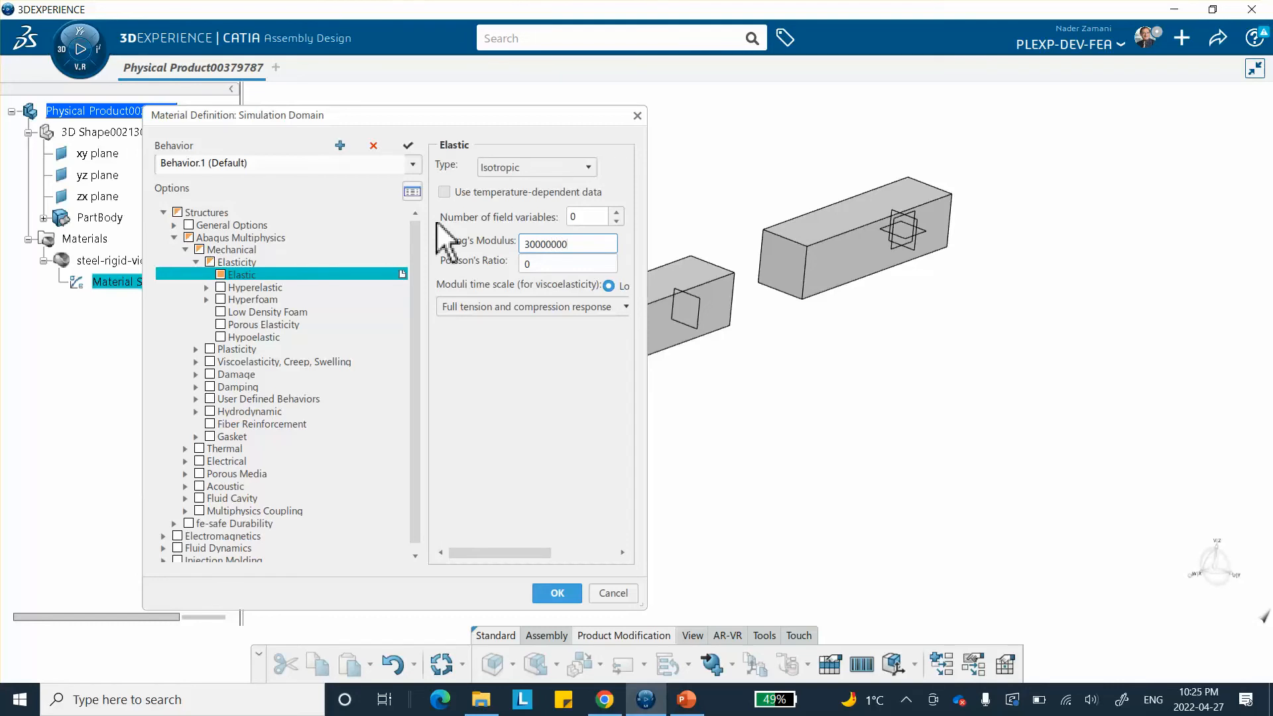
key("Tab")
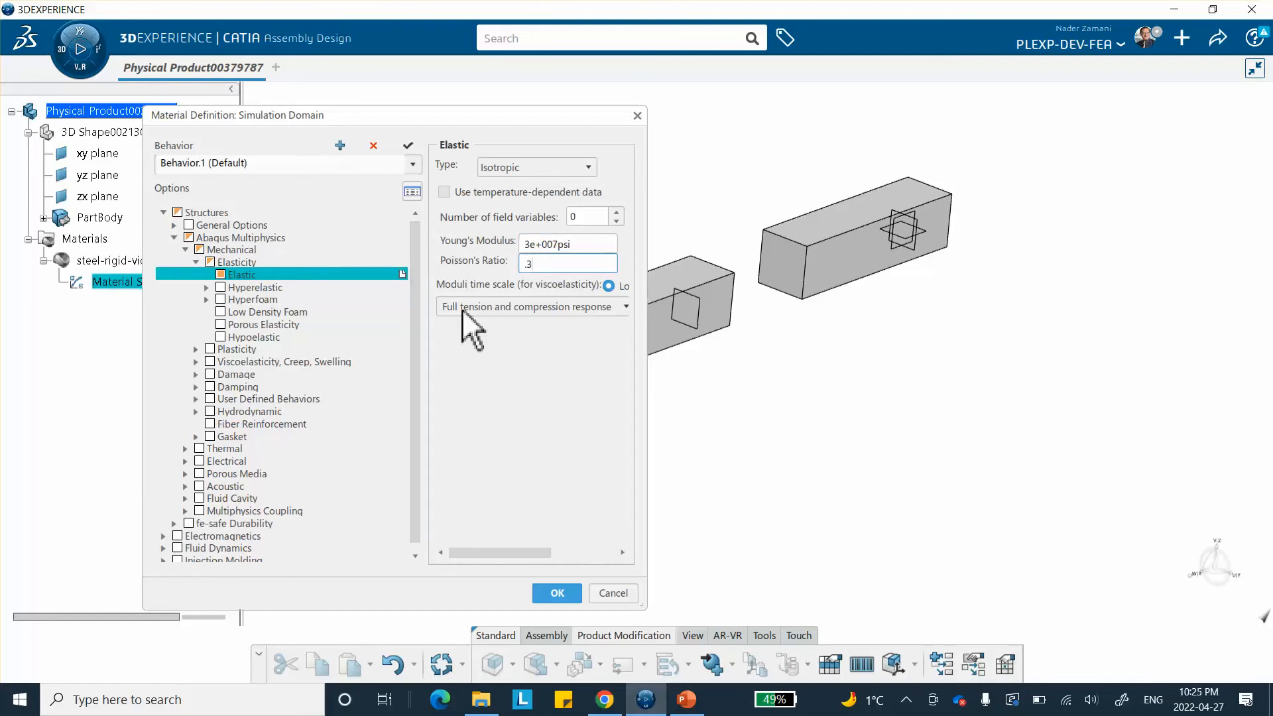
left_click(555, 593)
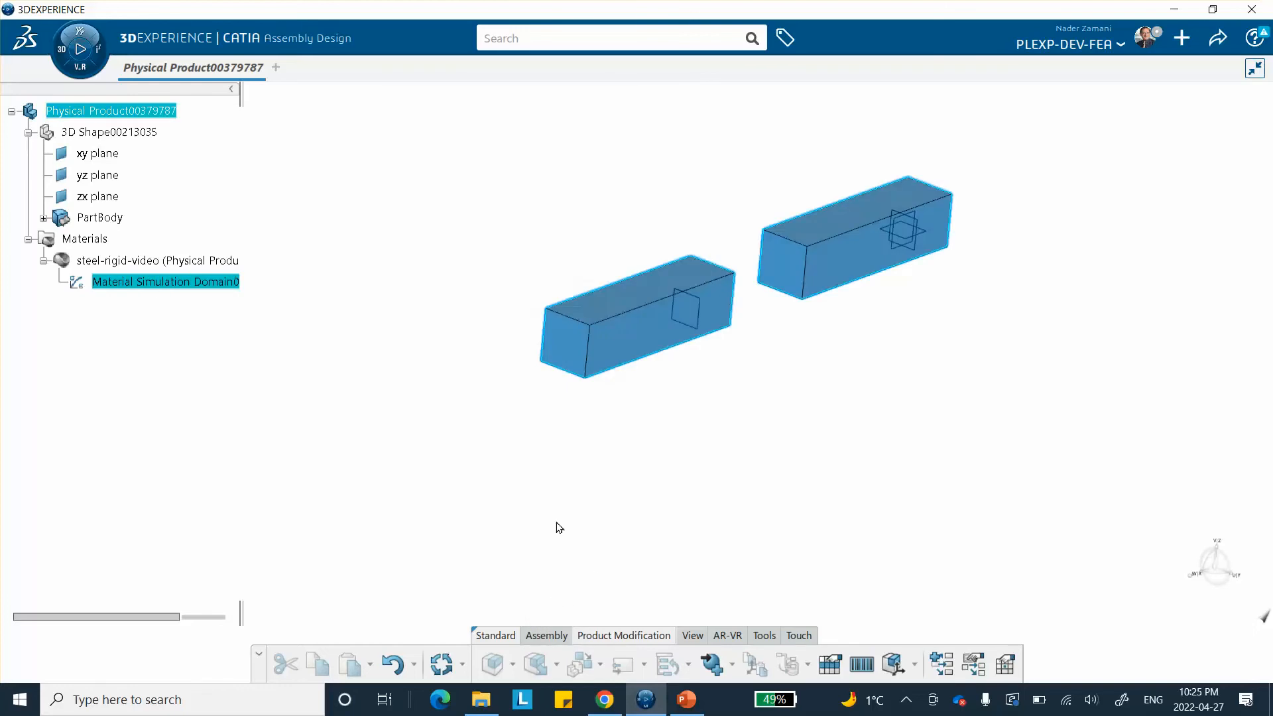
left_click(424, 505)
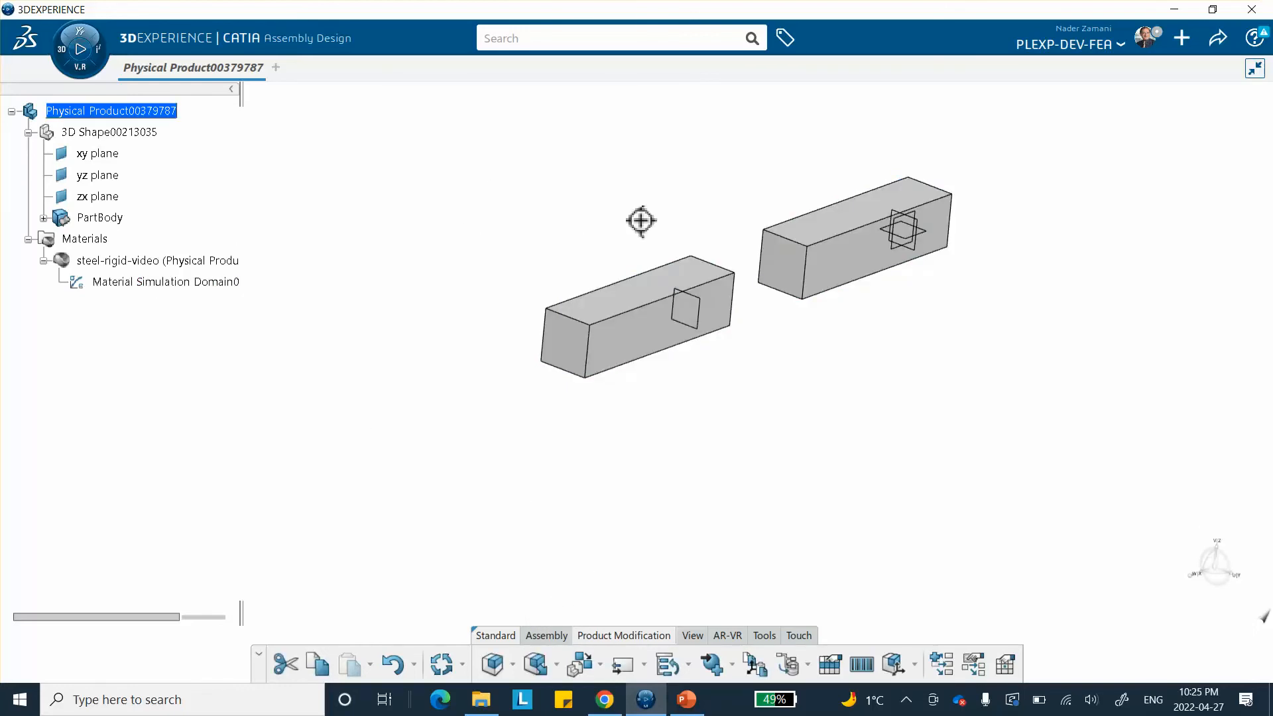
Switch to Structural Model Creation and create a standard automated FEM on the bars' body with solid mesh size 0.394 in and sag ratio 0.008.
middle_click_drag(641, 221, 626, 247)
left_click(62, 52)
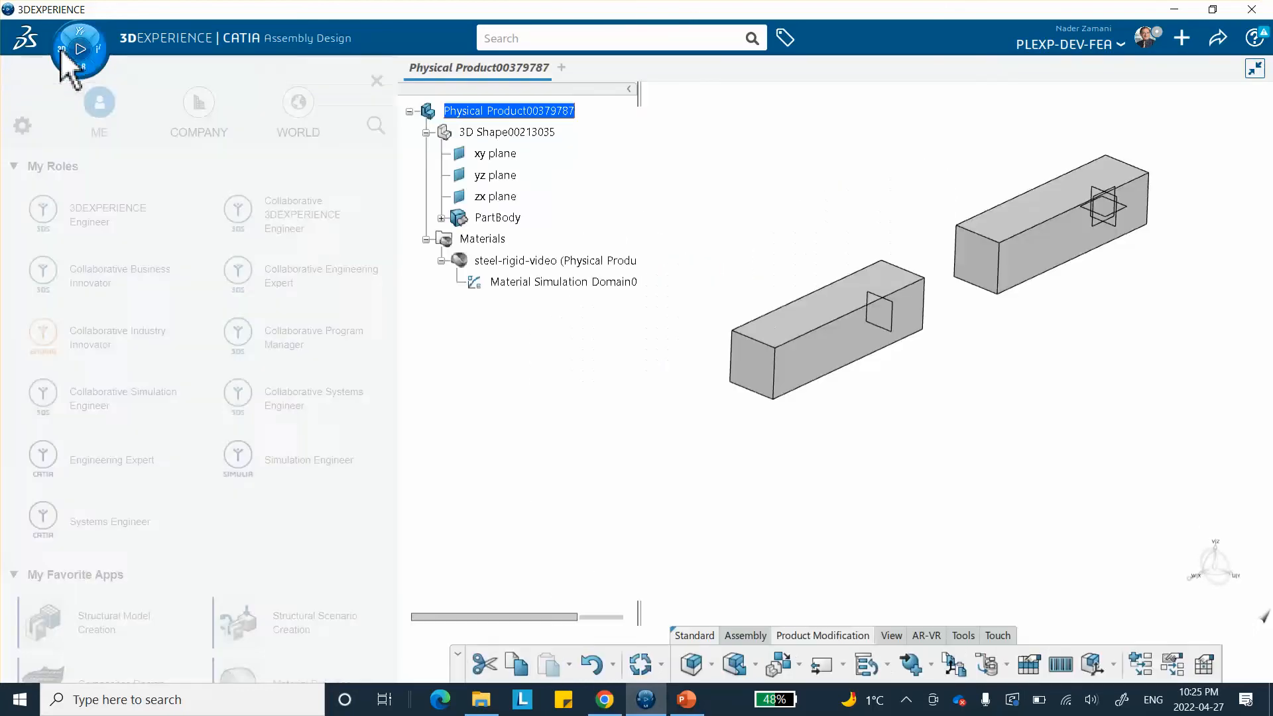
left_click(97, 630)
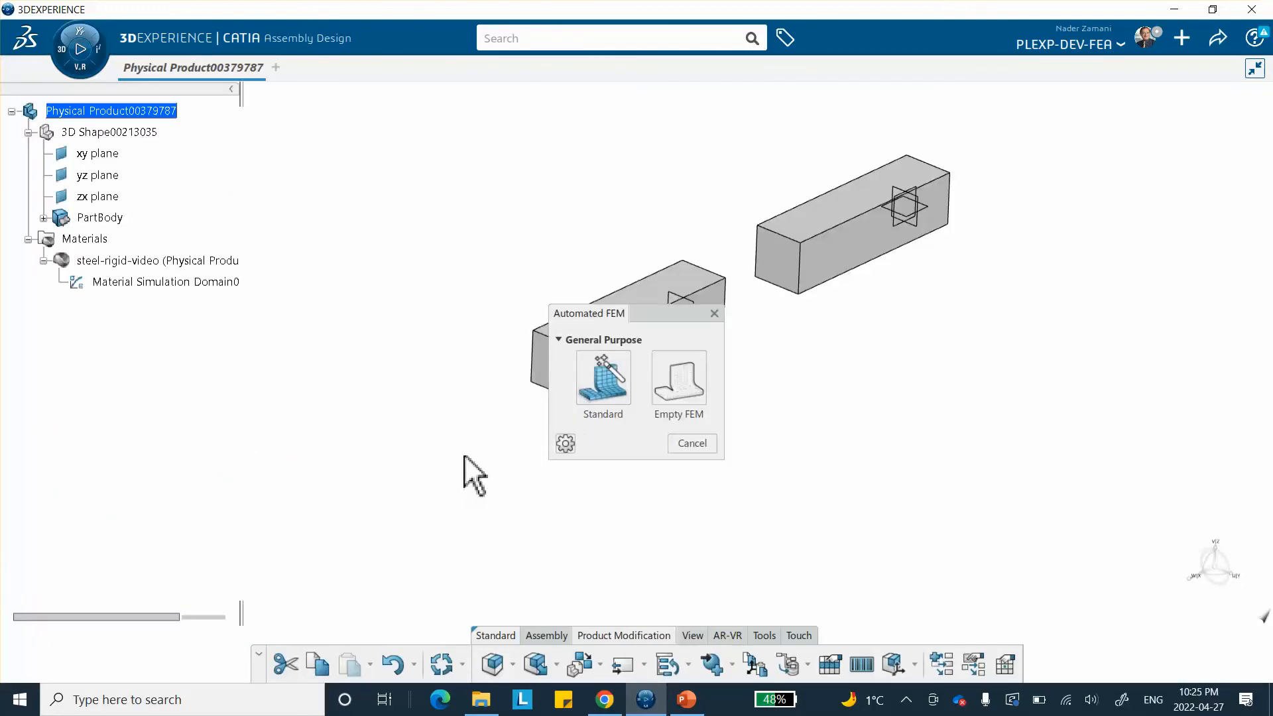
left_click(600, 398)
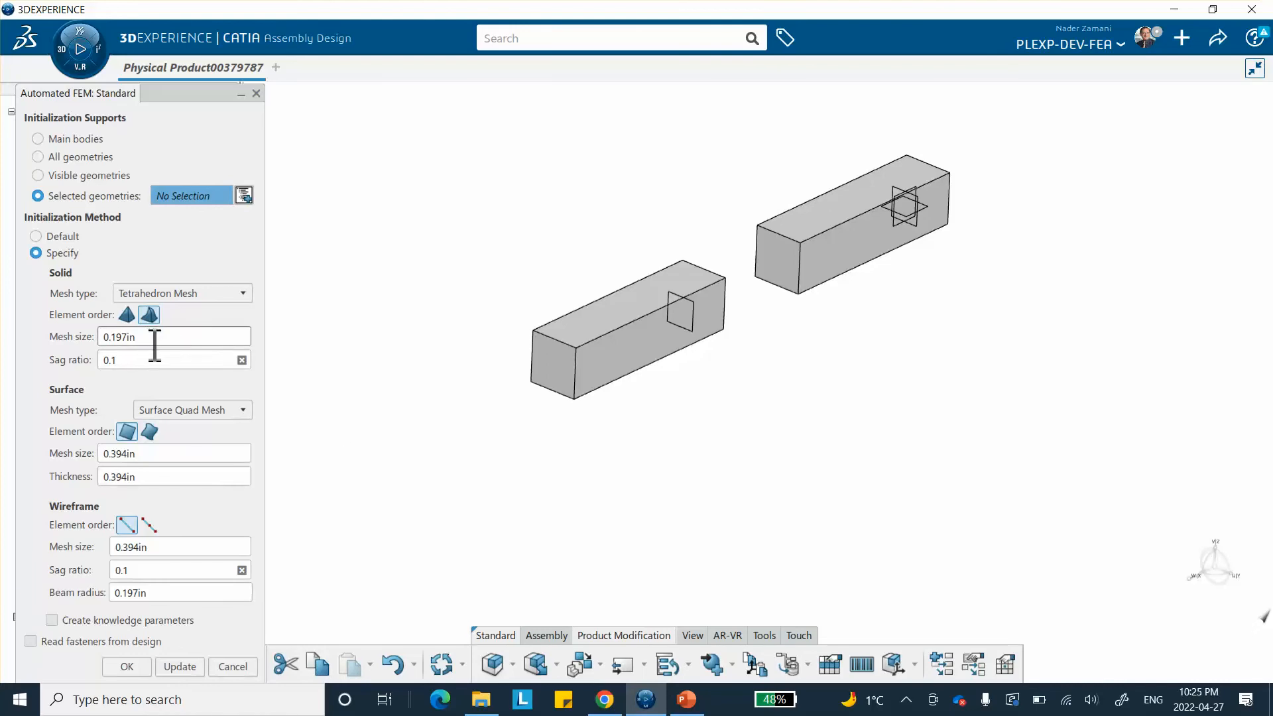
type(".394")
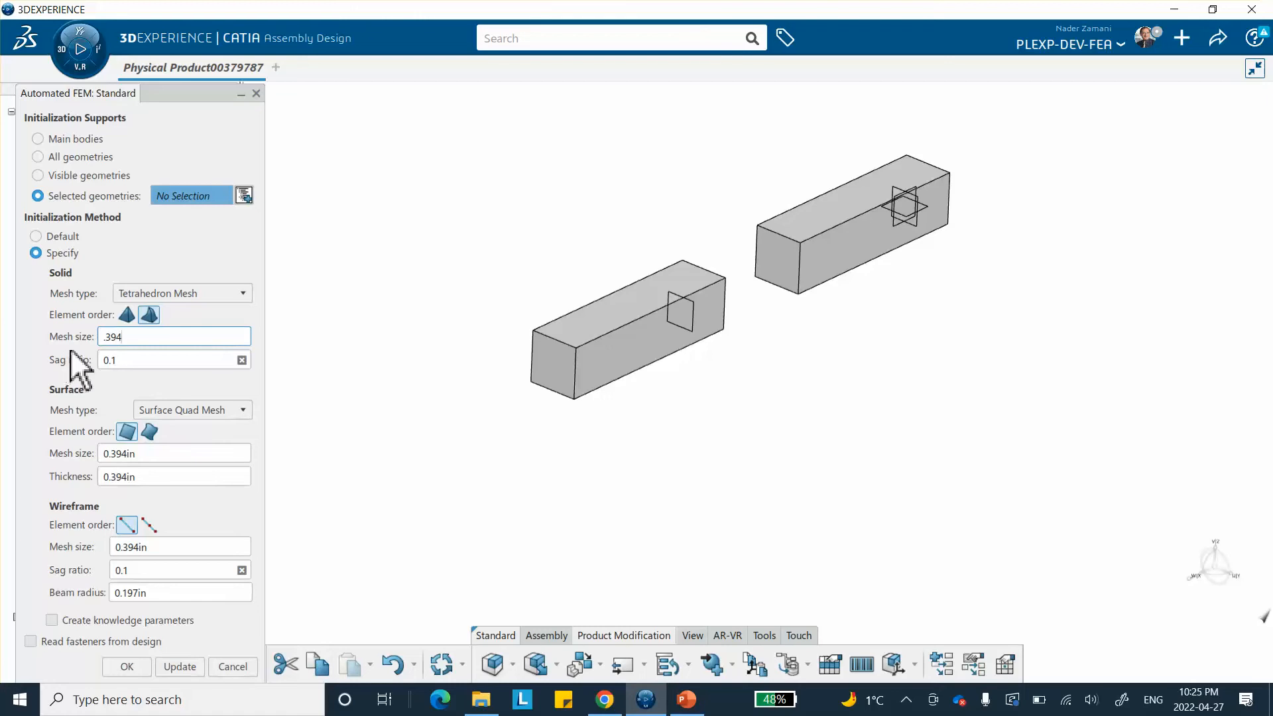
key("Return")
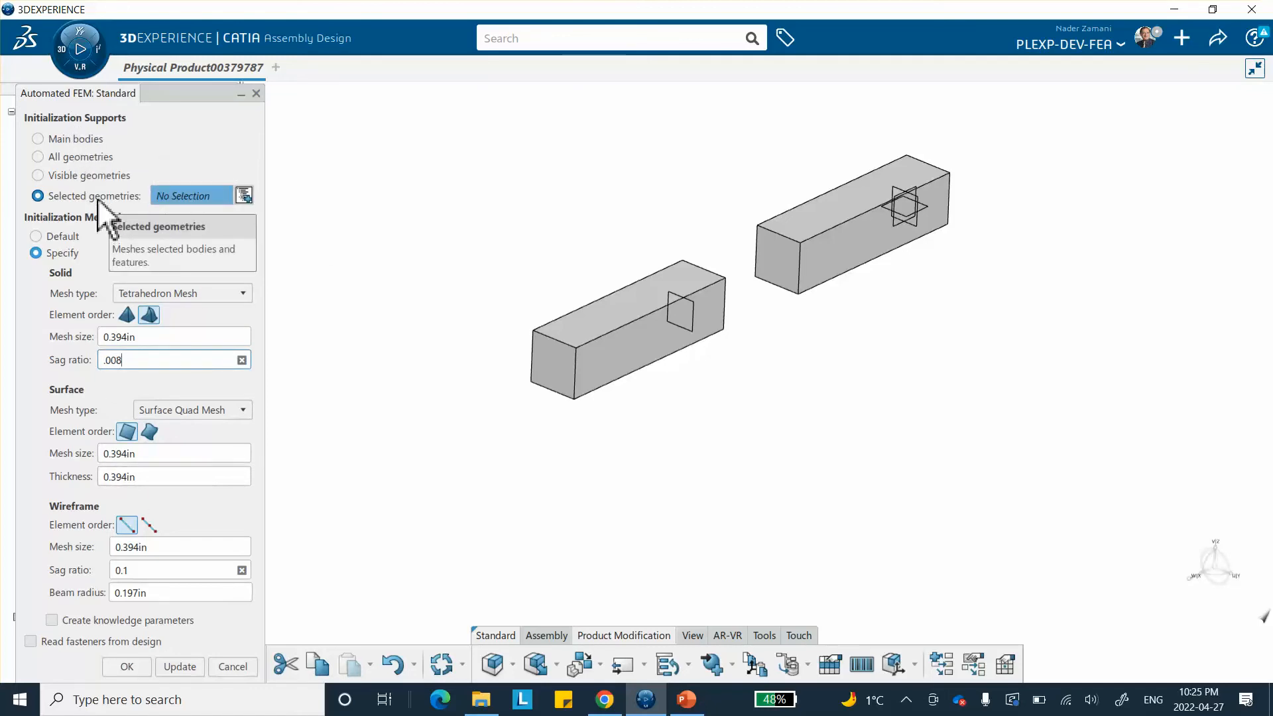
left_click(605, 324)
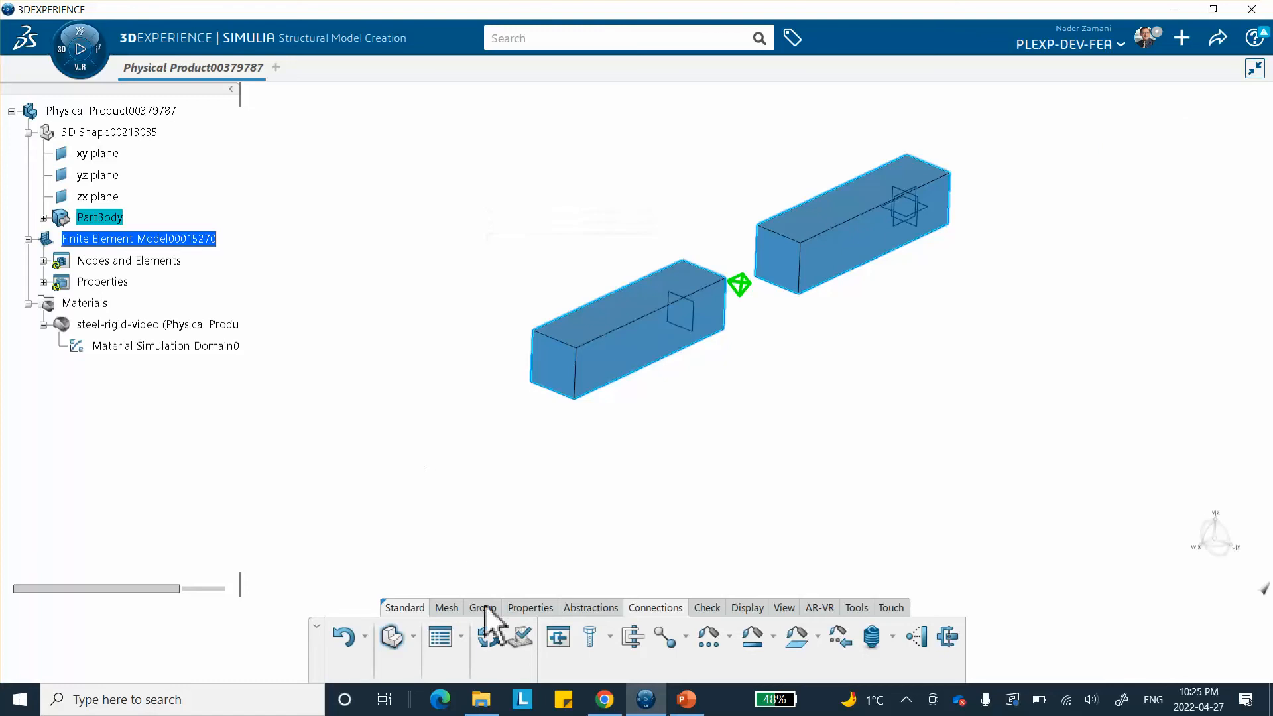
Update the finite element model to generate the tetrahedral mesh on both bars and clear the selection.
left_click(488, 637)
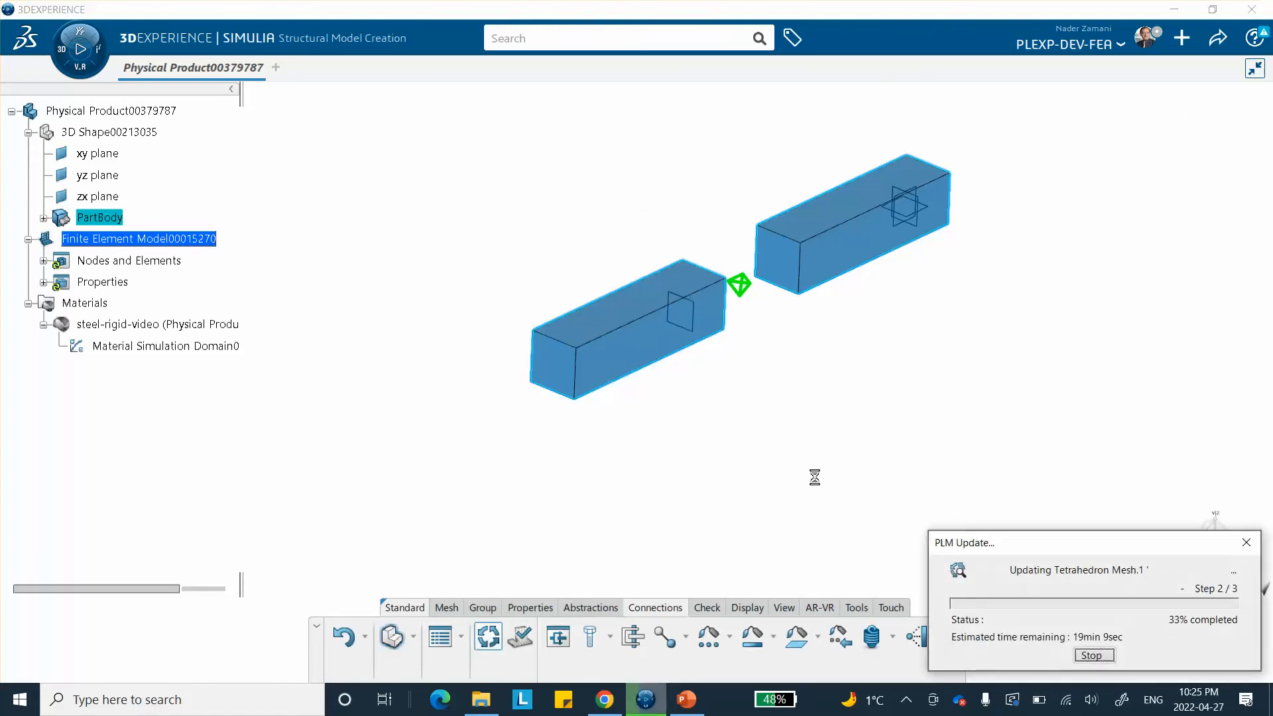
middle_click_drag(725, 312, 503, 225)
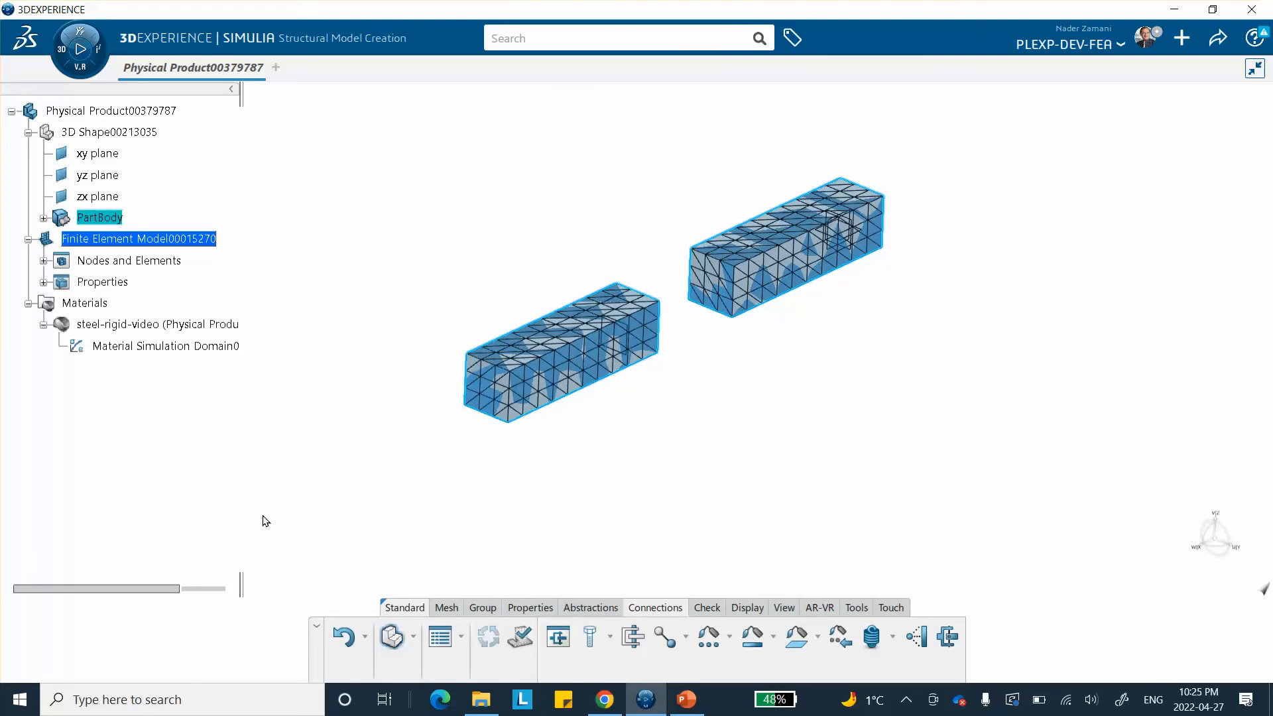
left_click(273, 435)
left_click(342, 266)
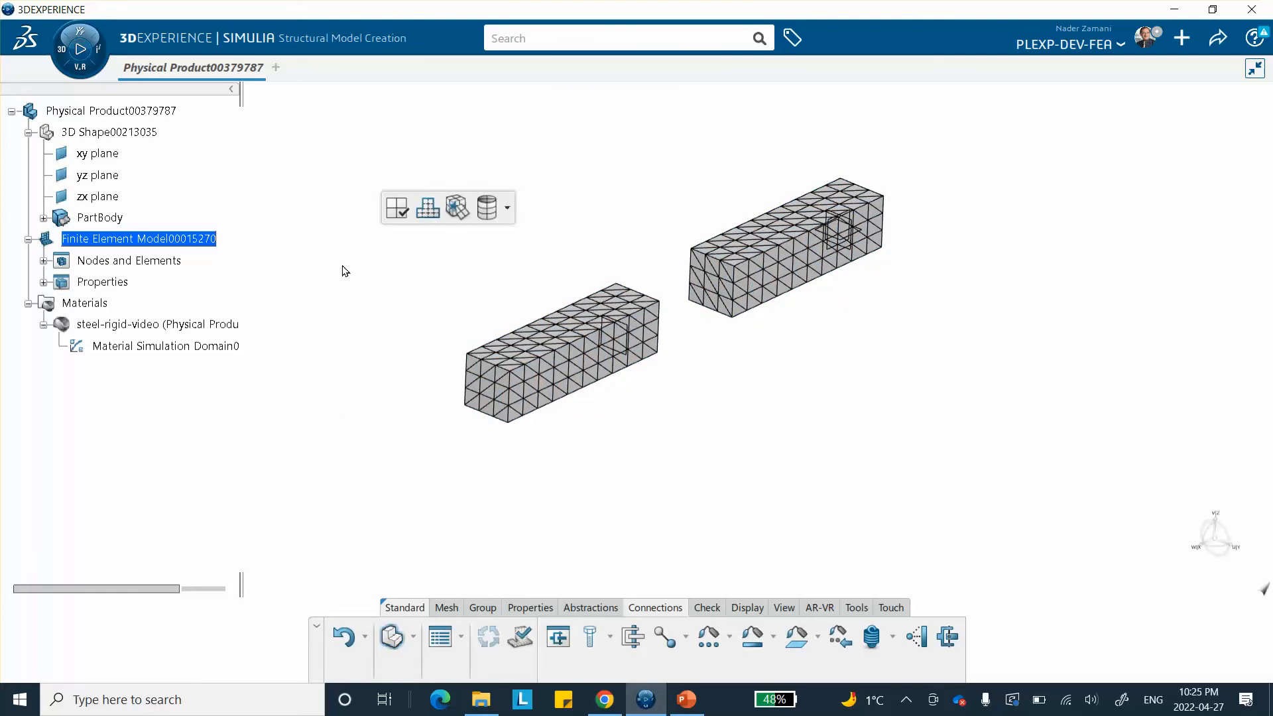
left_click(69, 66)
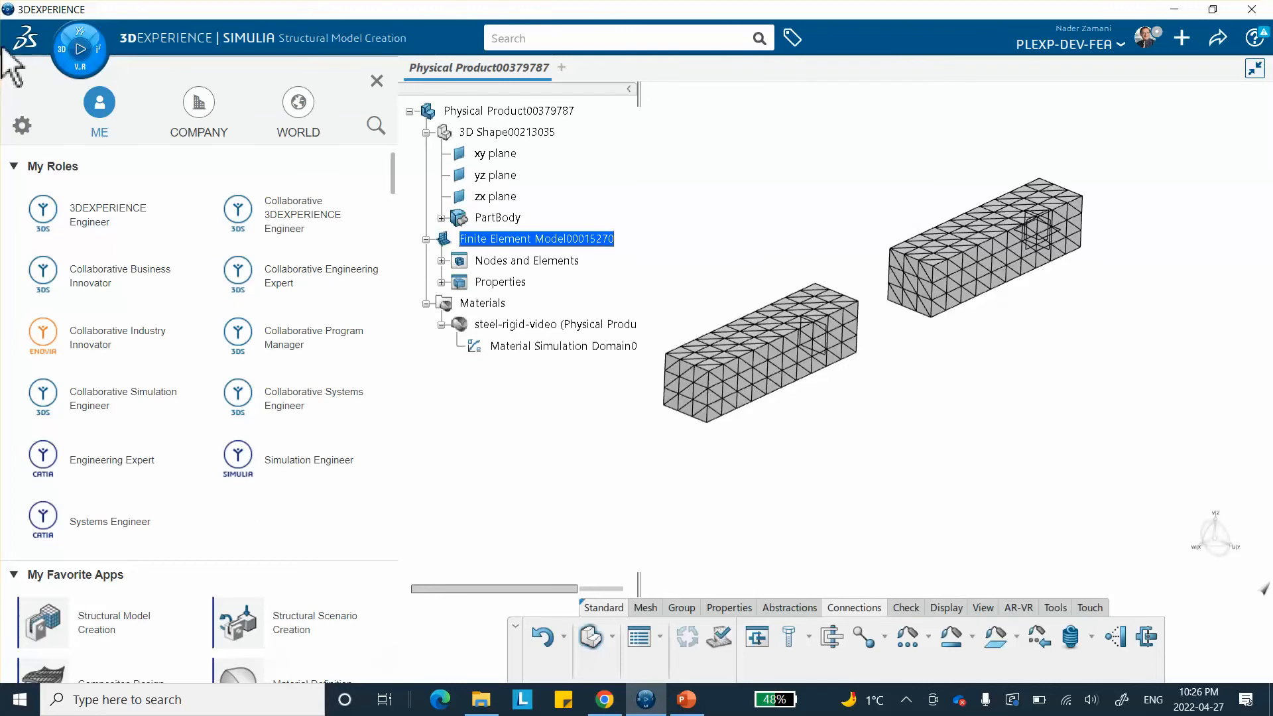
left_click(376, 81)
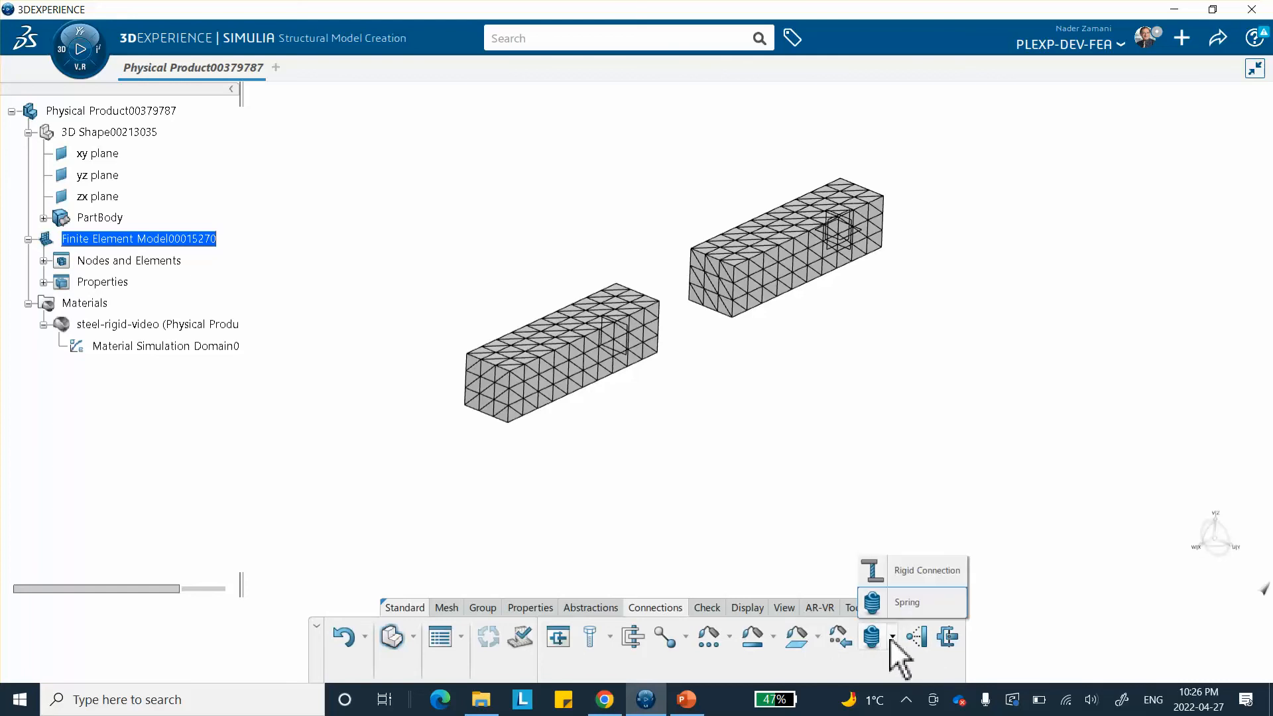
Start a rigid connection and assign the nearer bar's end face that faces the gap as the first support.
left_click(891, 638)
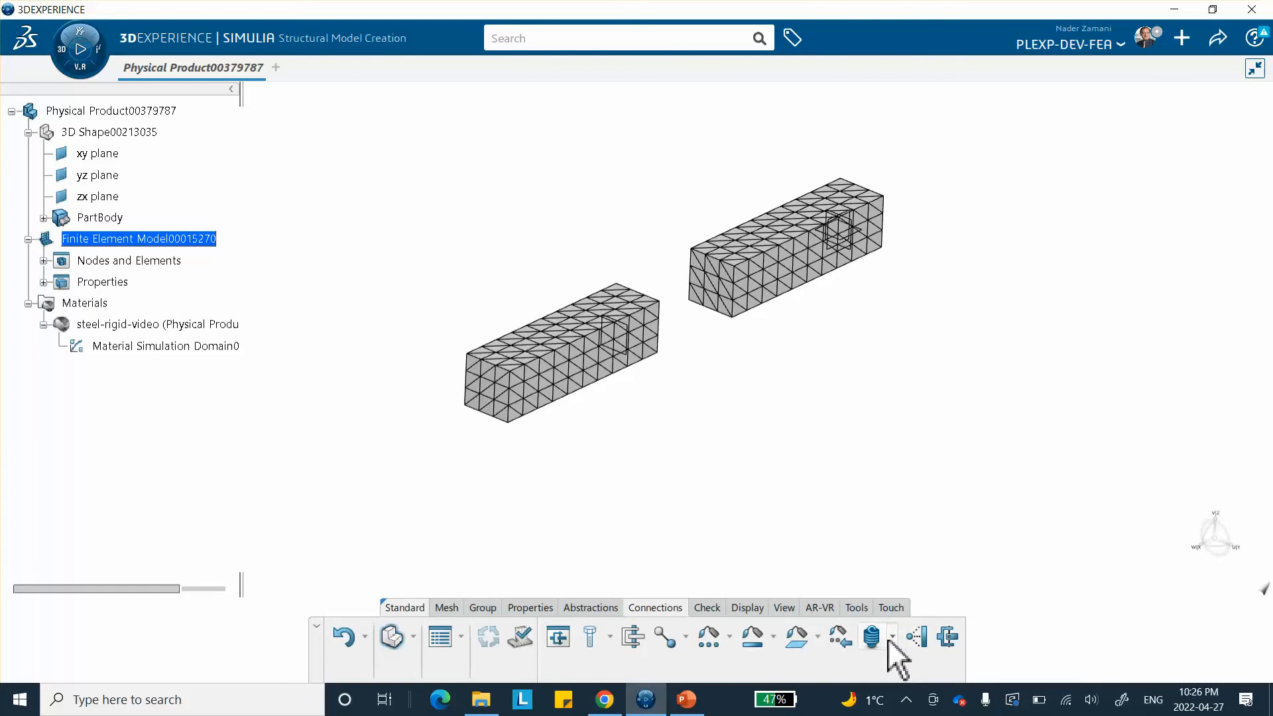
left_click(910, 572)
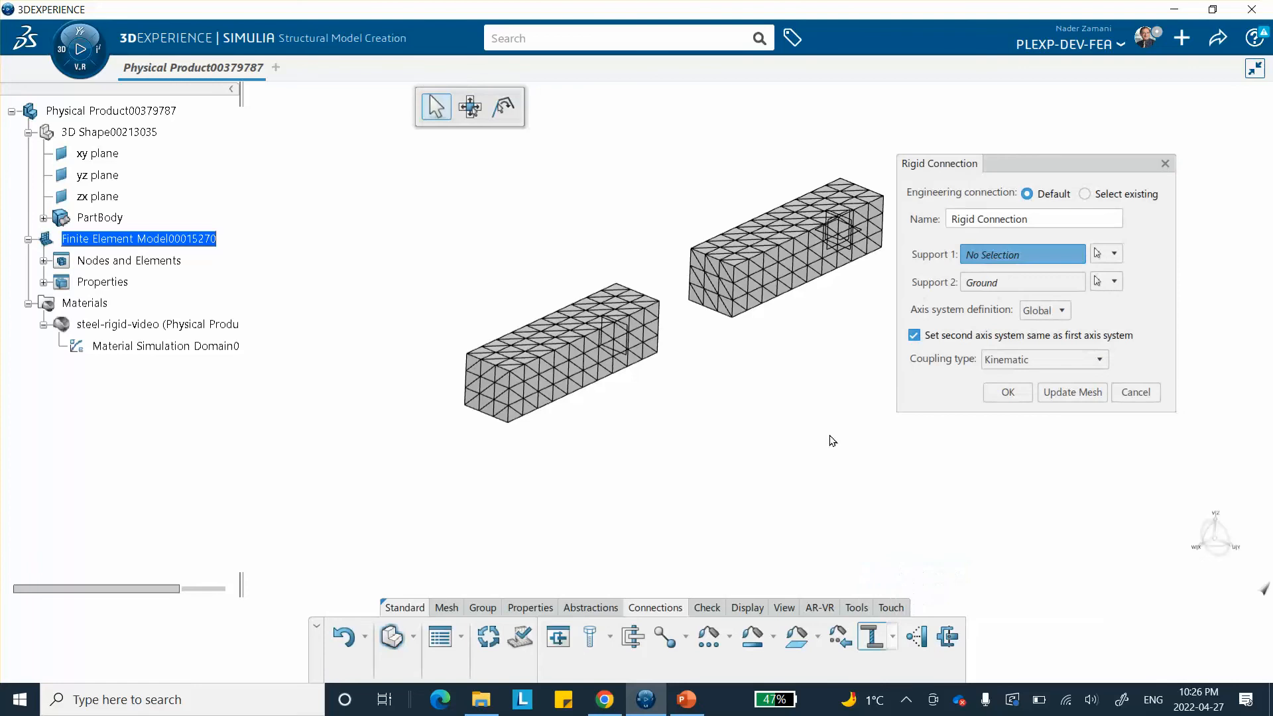
middle_click_drag(827, 429, 771, 413)
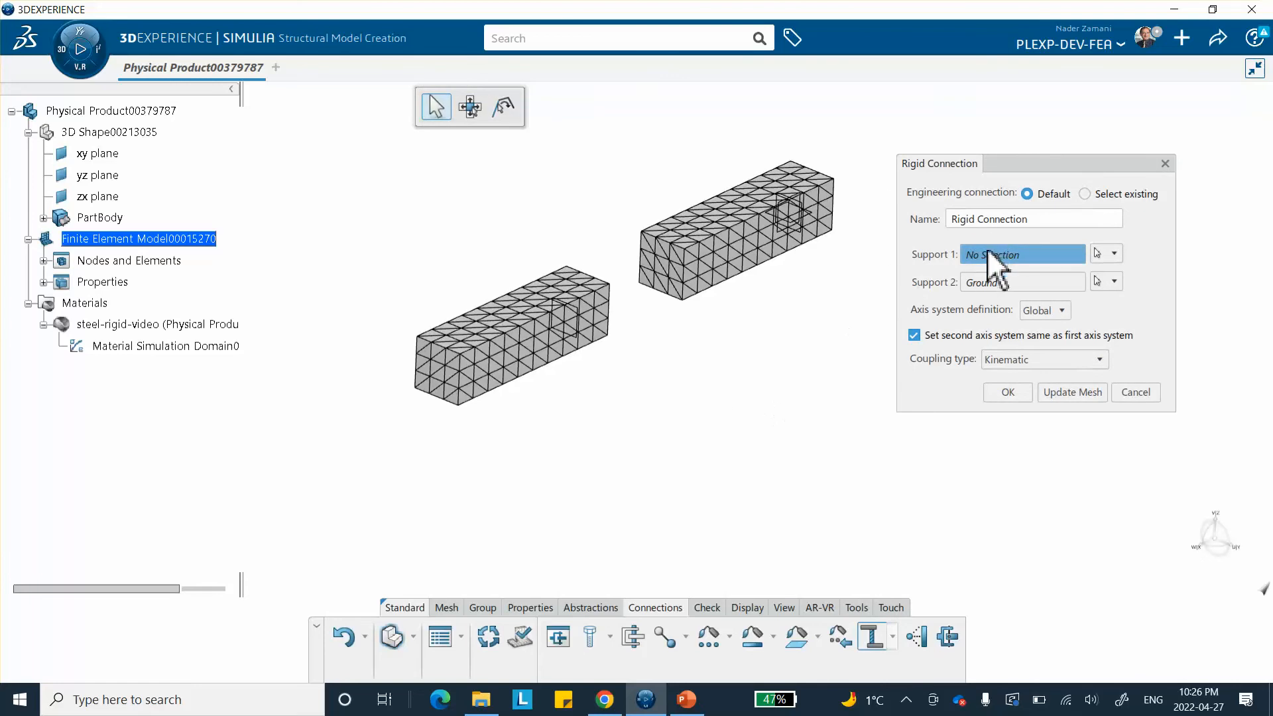
middle_click_drag(799, 311, 529, 344)
left_click(512, 334)
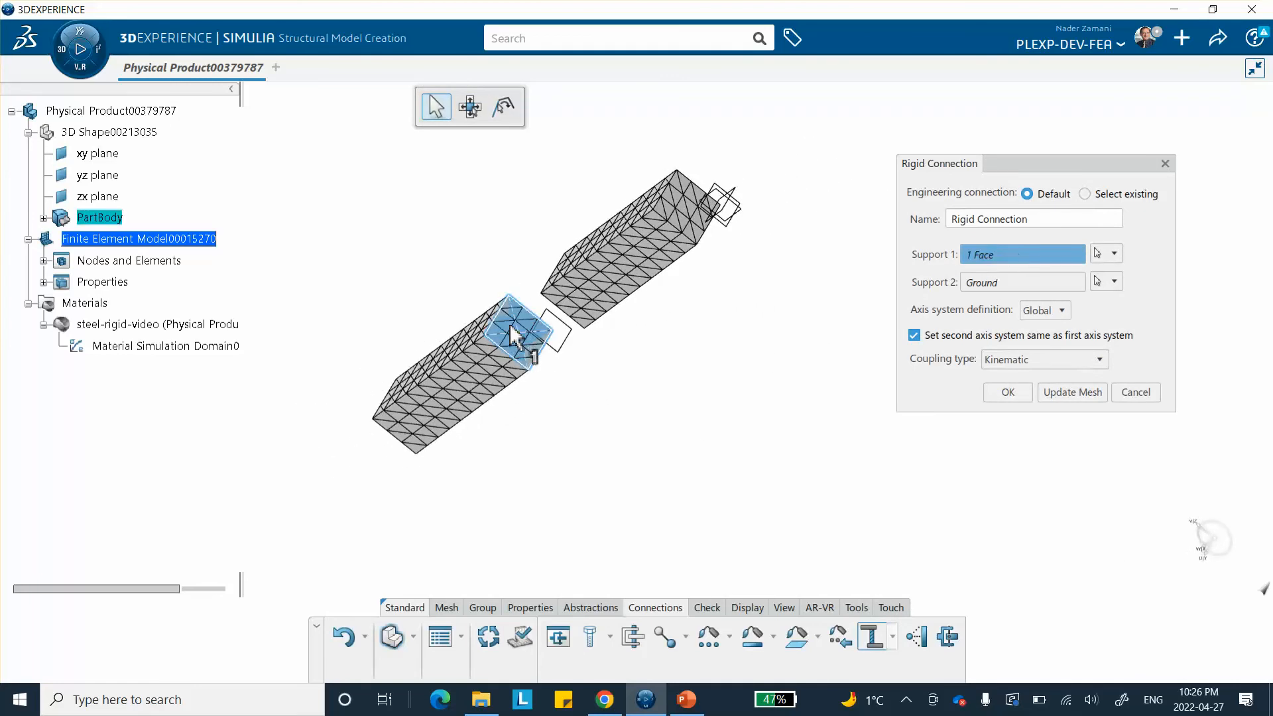
middle_click_drag(623, 378, 923, 285)
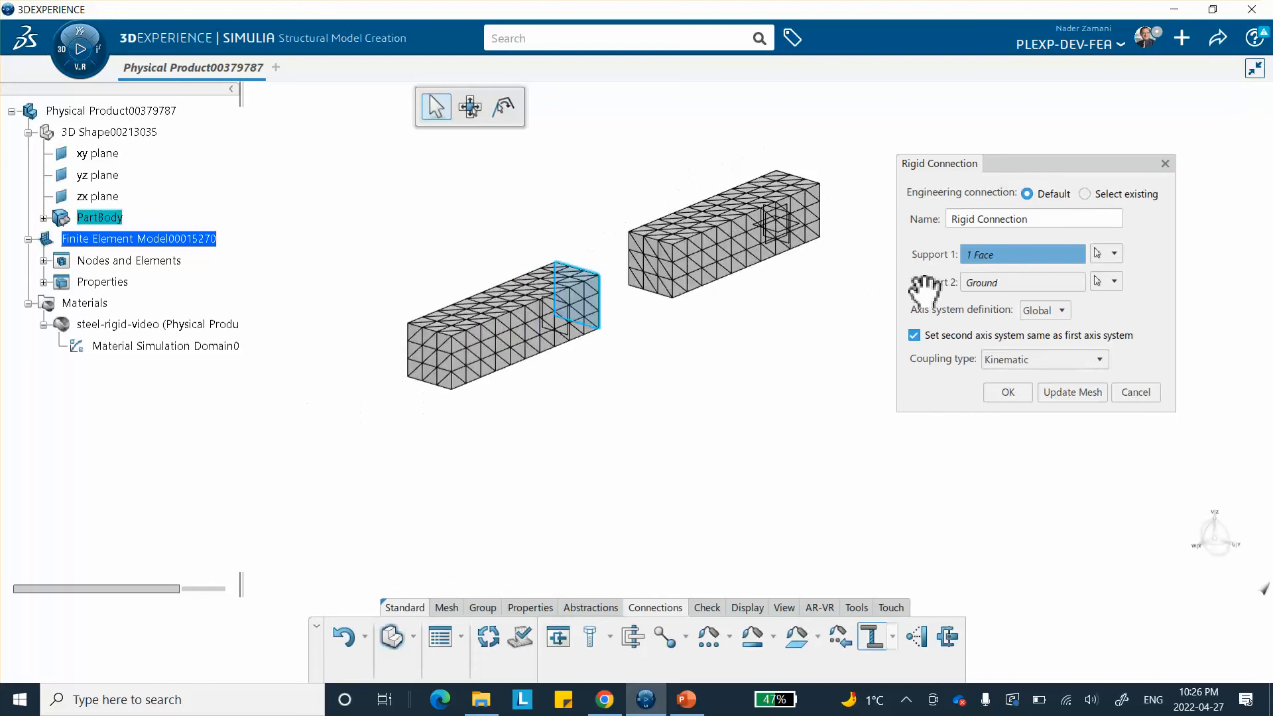
Assign the farther bar's end face that faces the gap as the rigid connection's second support.
left_click(1007, 284)
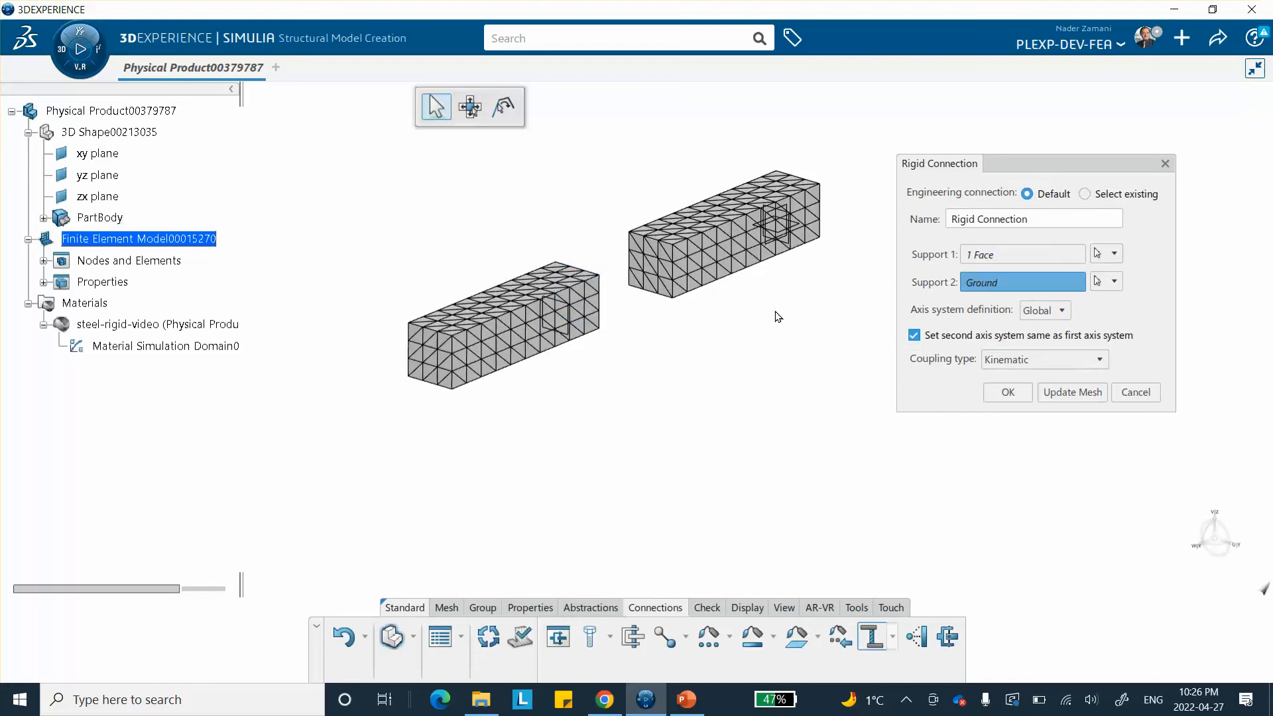
left_click(663, 265)
mouse_move(663, 265)
middle_mouse_down()
mouse_move(773, 318)
mouse_move(774, 341)
mouse_move(632, 192)
middle_mouse_up()
middle_click_drag(679, 126, 651, 367)
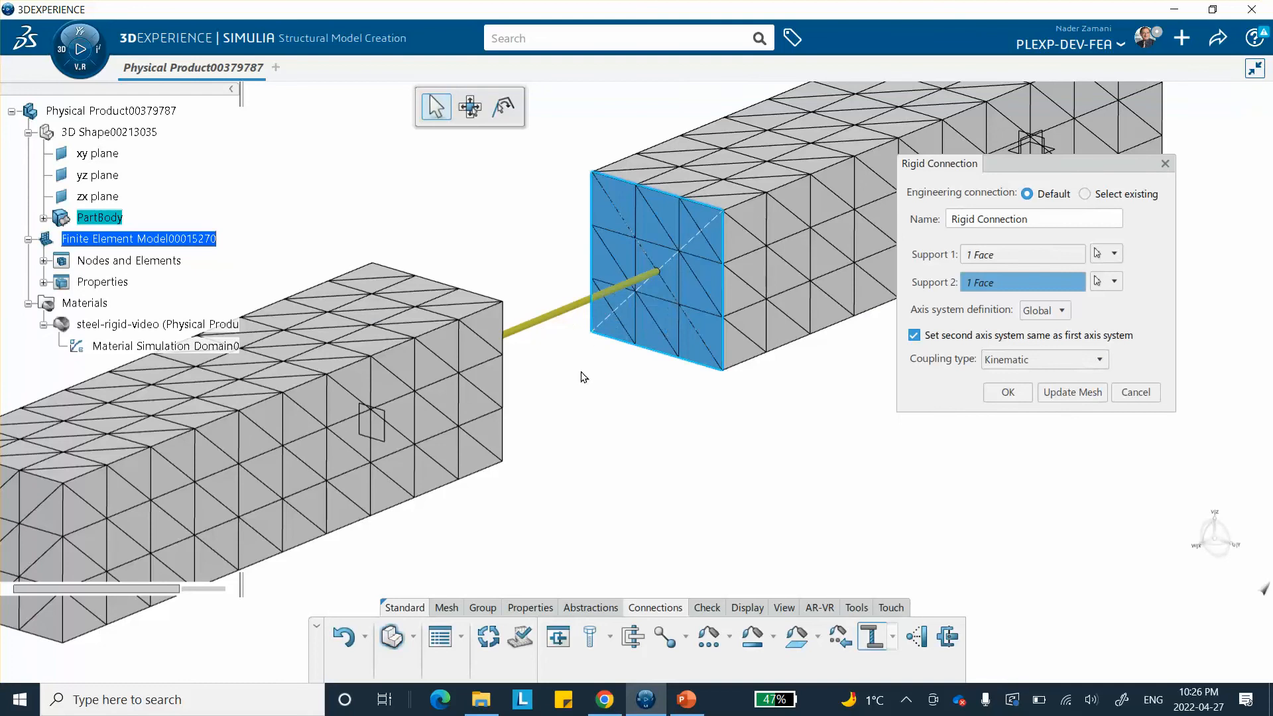
middle_click_drag(595, 402, 622, 452)
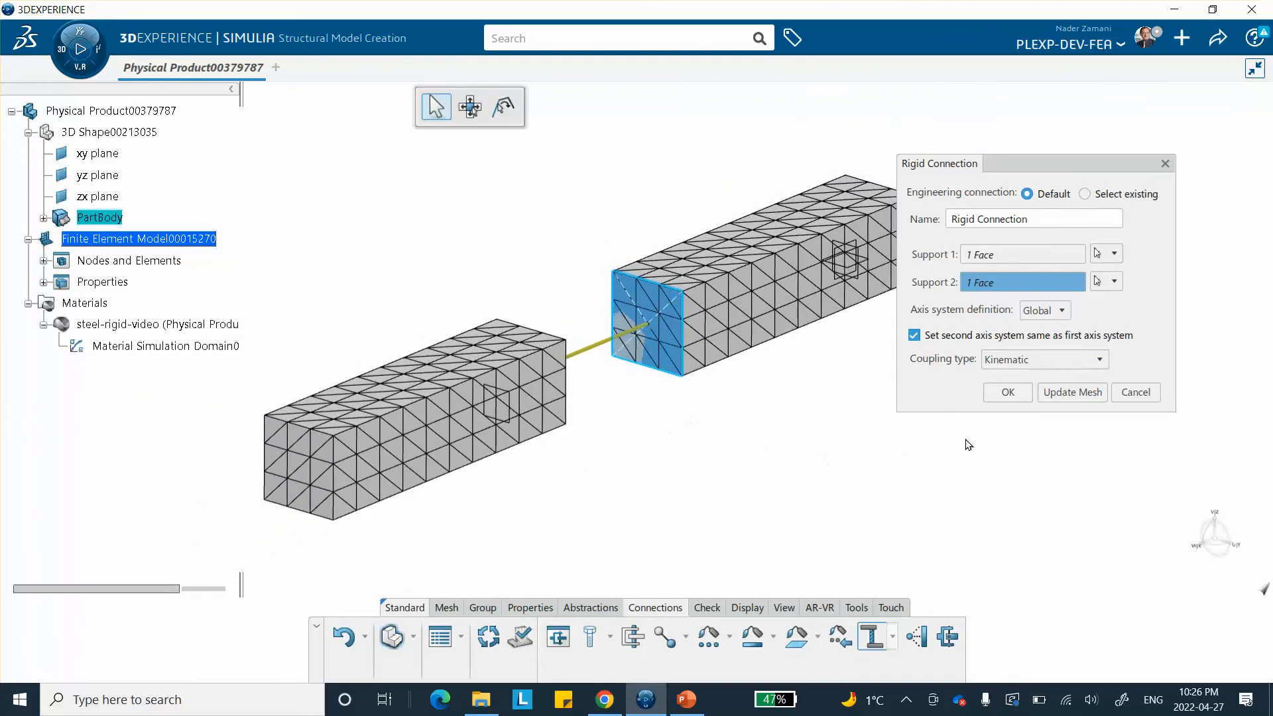
Set the rigid connection's coupling type to Continuum distributing.
left_click(1046, 359)
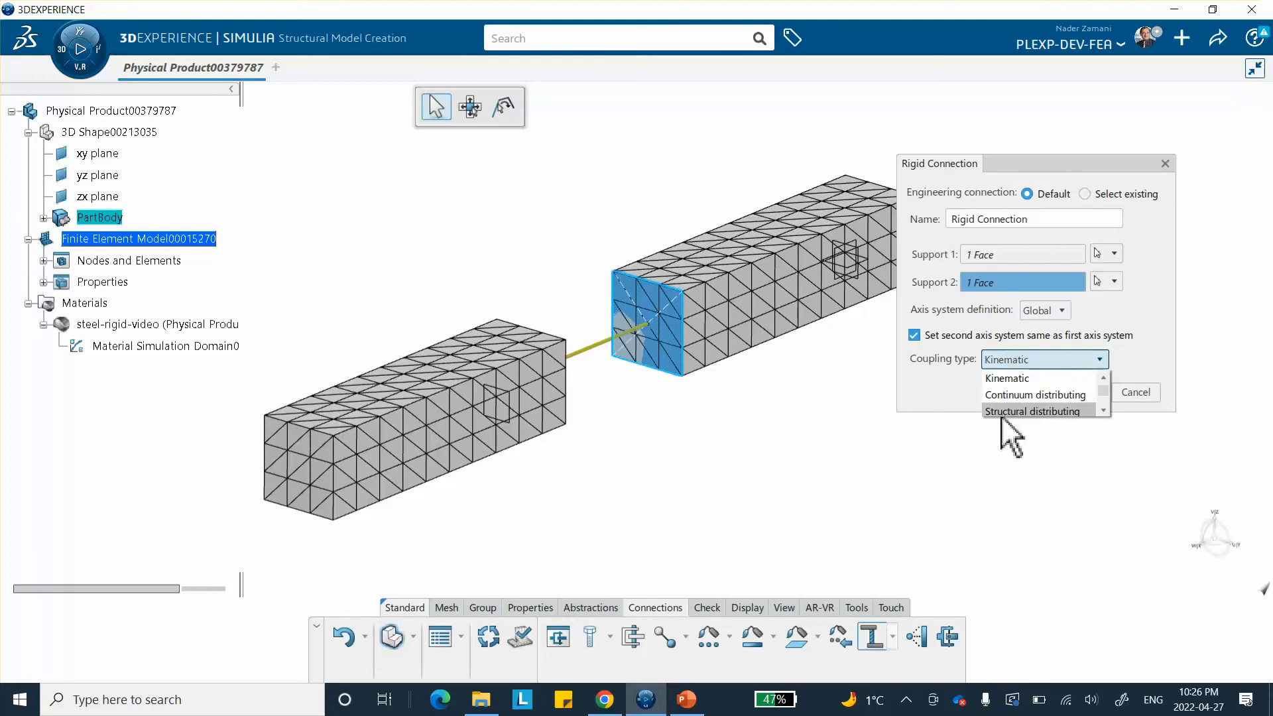
left_click(1008, 395)
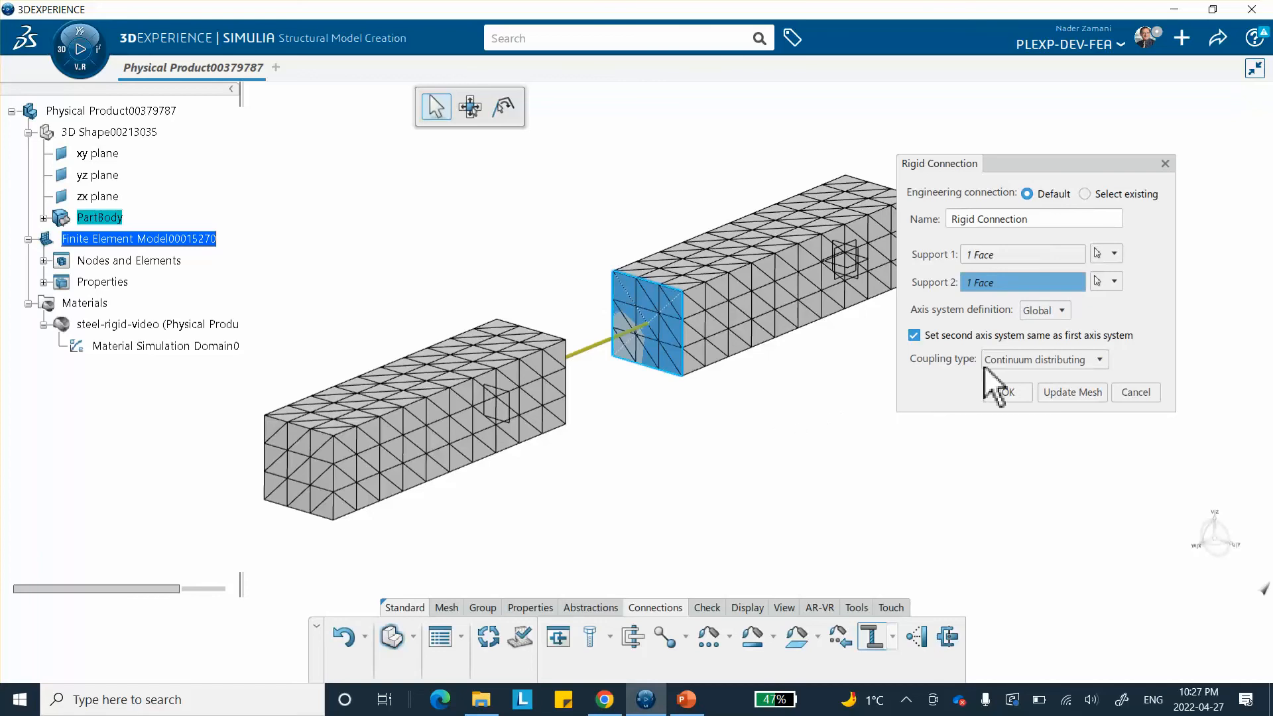
left_click(1011, 360)
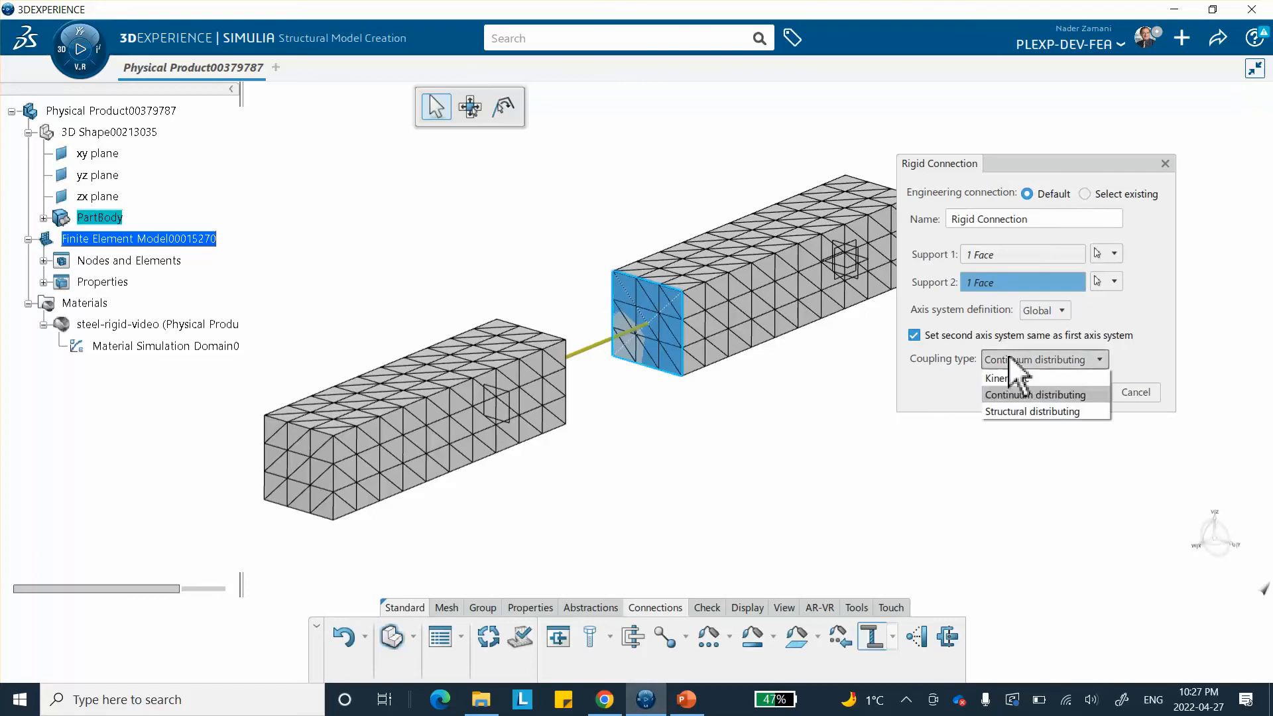
left_click(1009, 394)
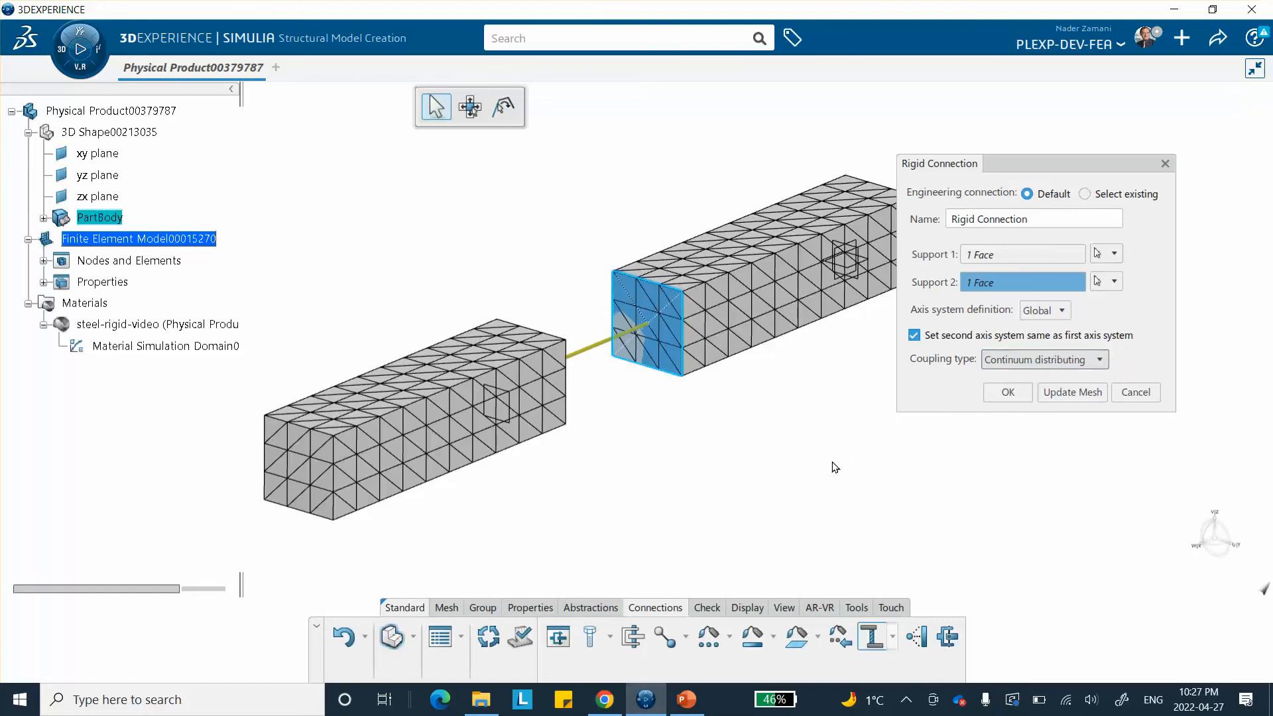
Consult the coupling type comparison slide in PowerPoint, return to 3DEXPERIENCE and confirm the rigid connection.
left_click(687, 704)
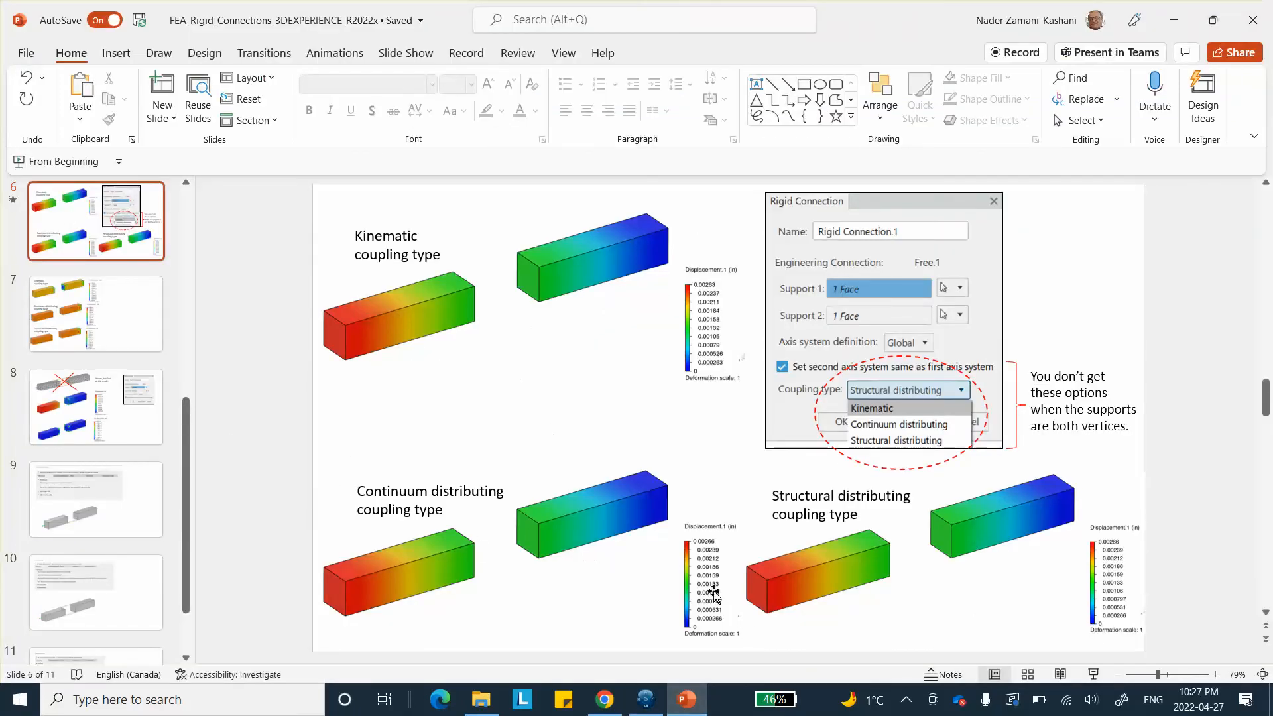
left_click(1173, 20)
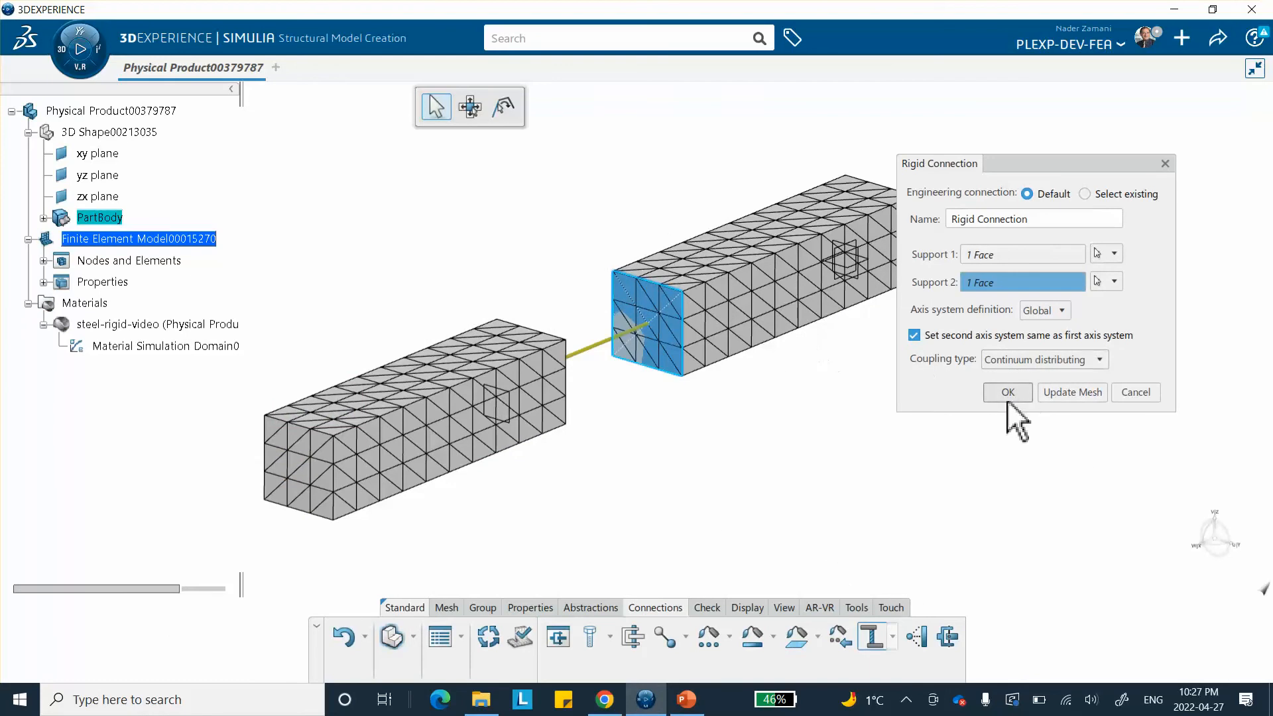
left_click(1008, 393)
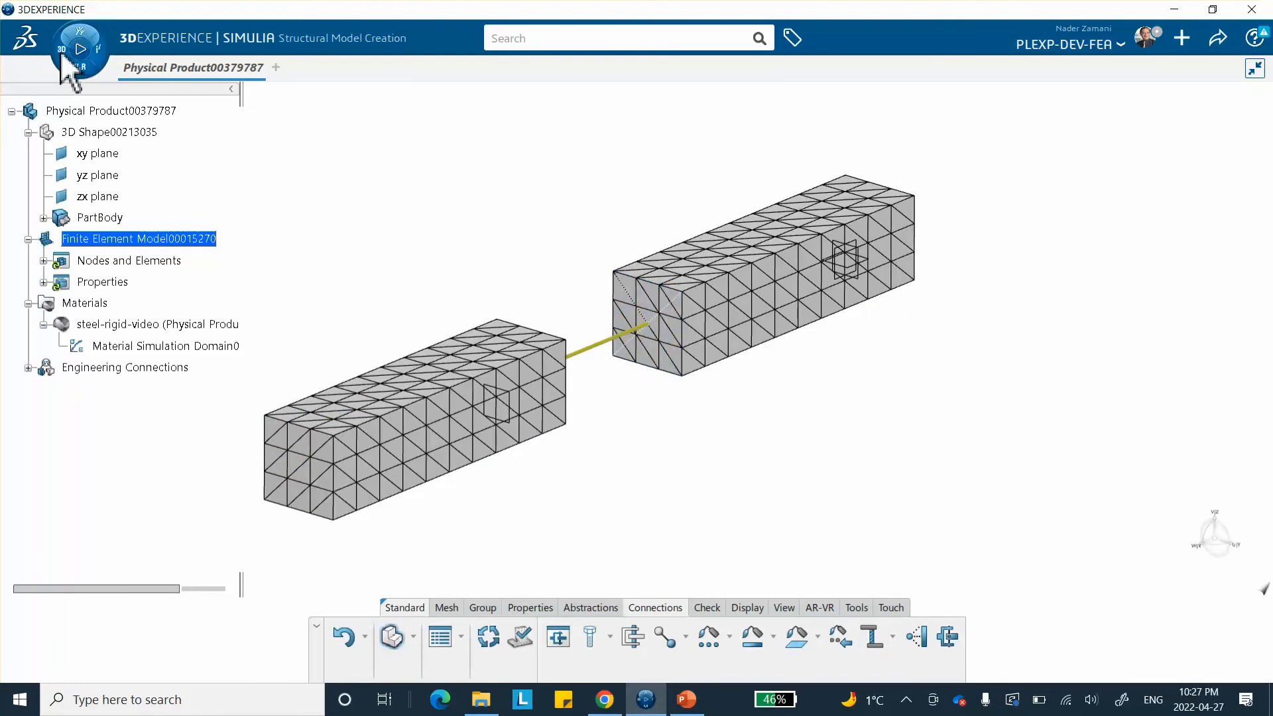
Switch to Structural Scenario Creation and initialize a structural physics simulation that uses the existing finite element model.
left_click(80, 33)
scroll(278, 527, "down", 1)
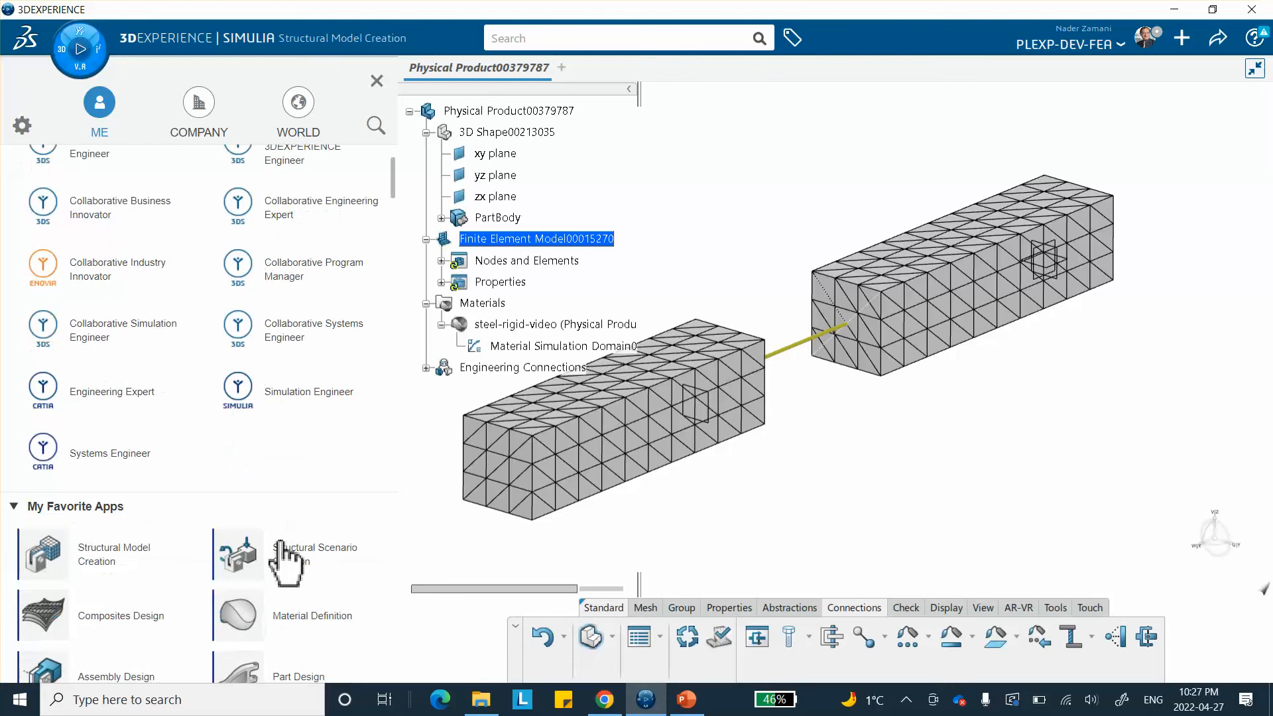
left_click(289, 563)
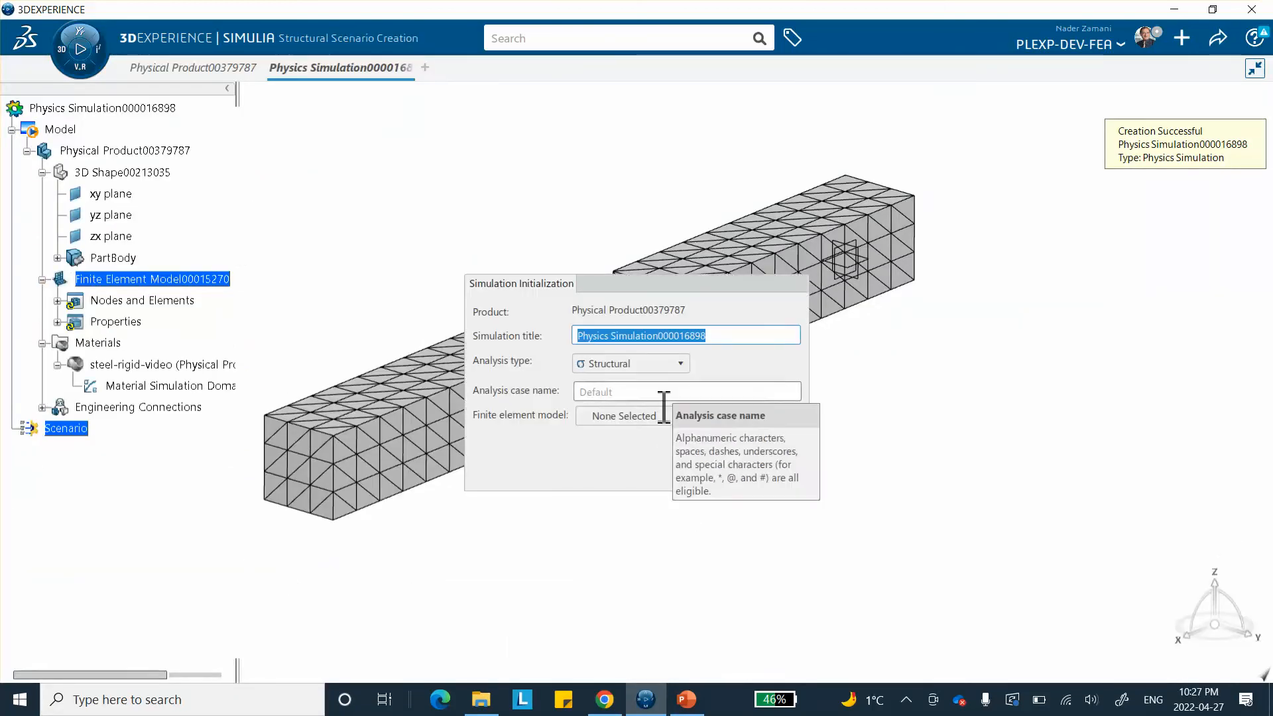
left_click(661, 415)
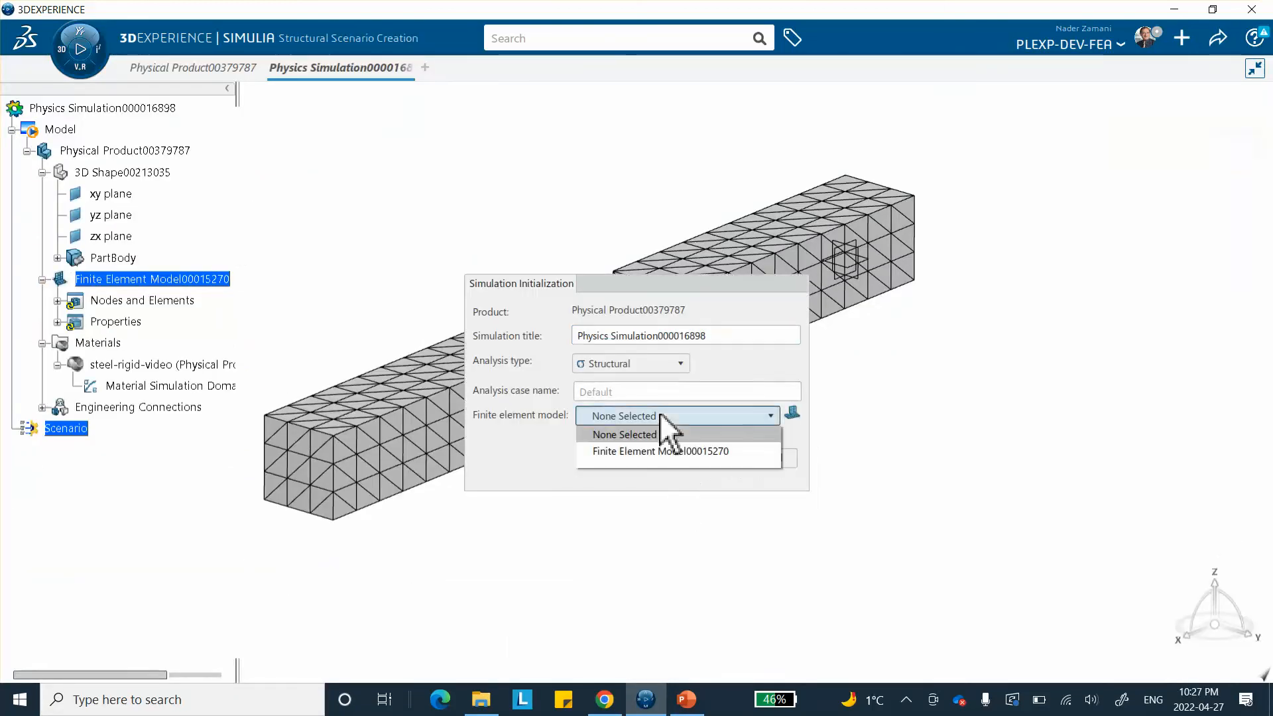
left_click(634, 451)
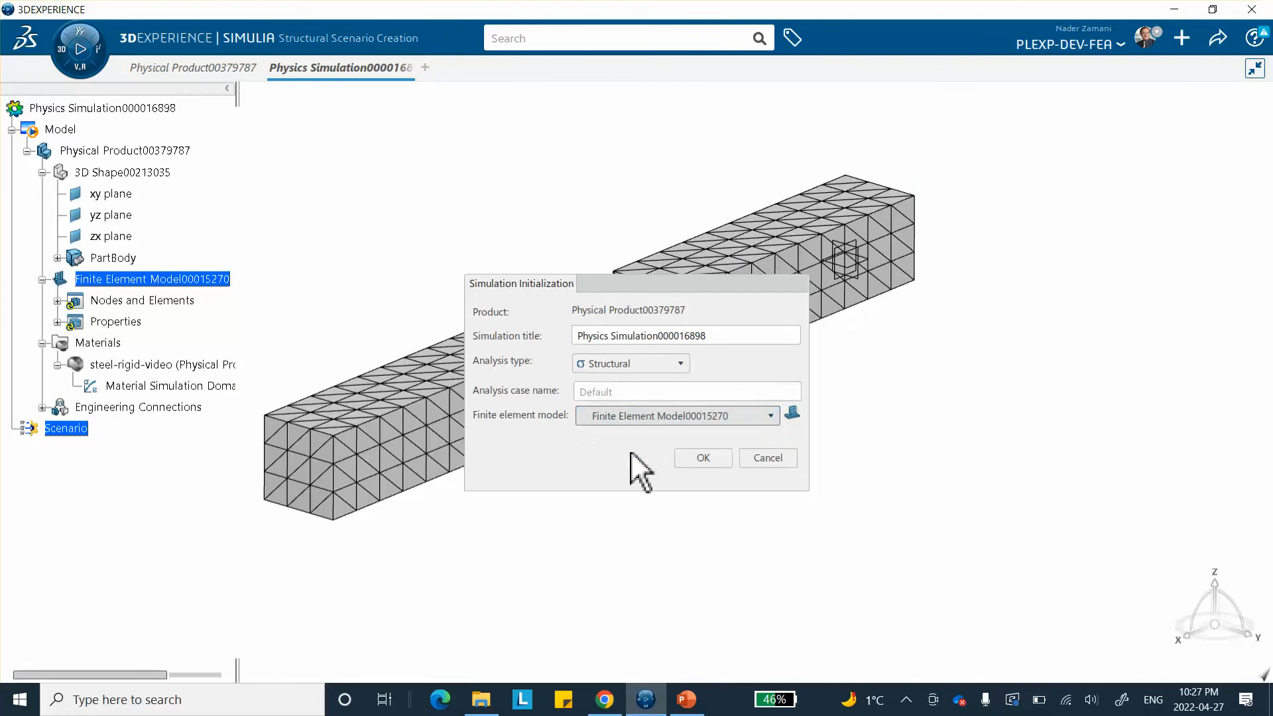
left_click(701, 459)
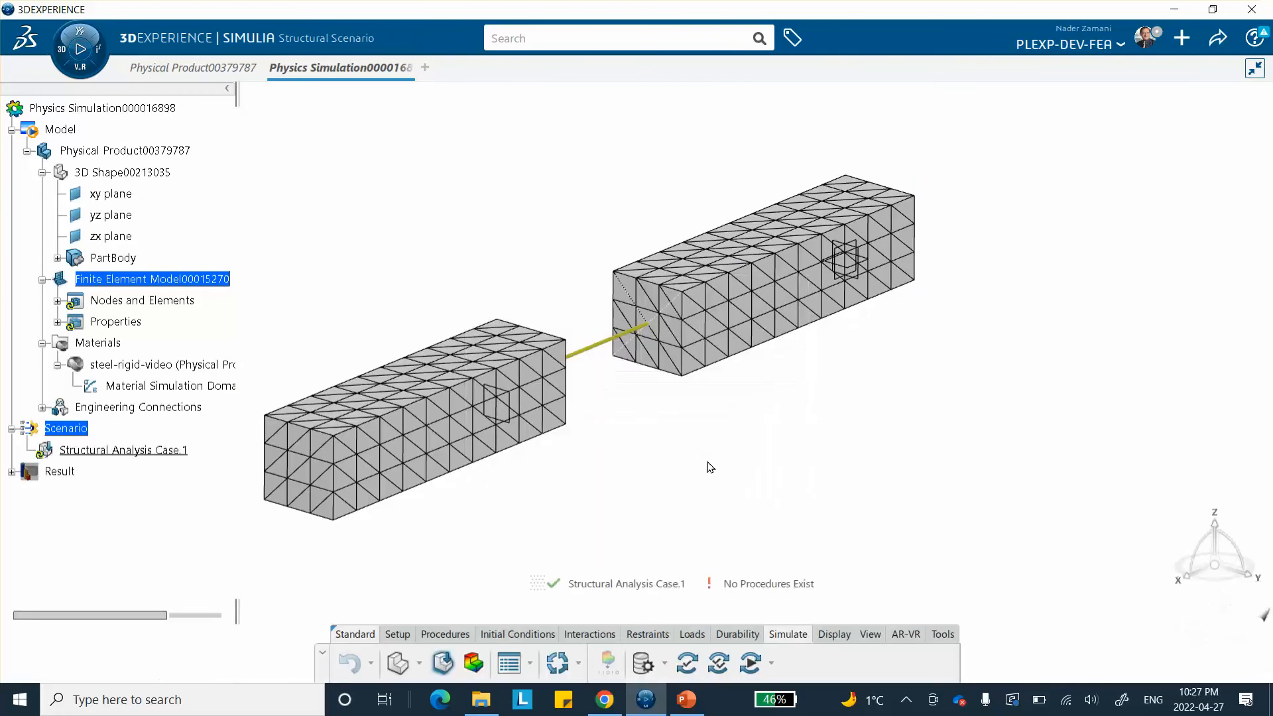
Add a static step to the structural analysis case with geometric nonlinearity included.
left_click(648, 635)
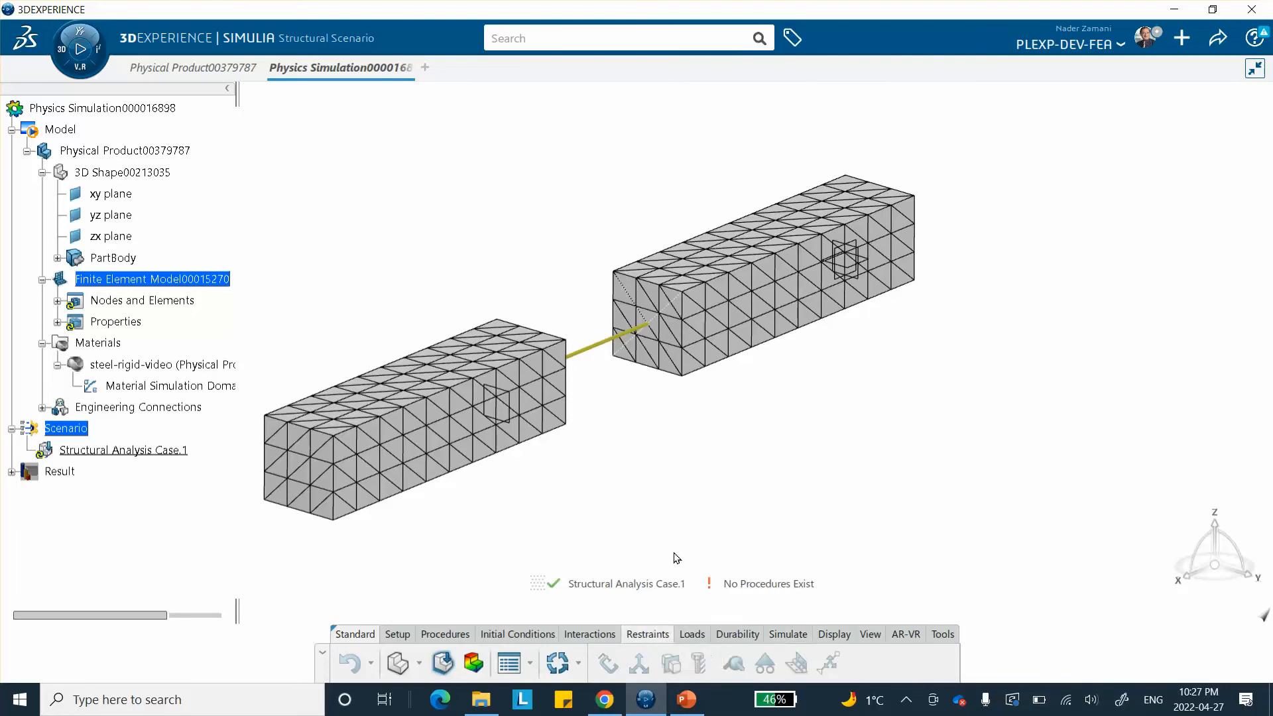
left_click(441, 637)
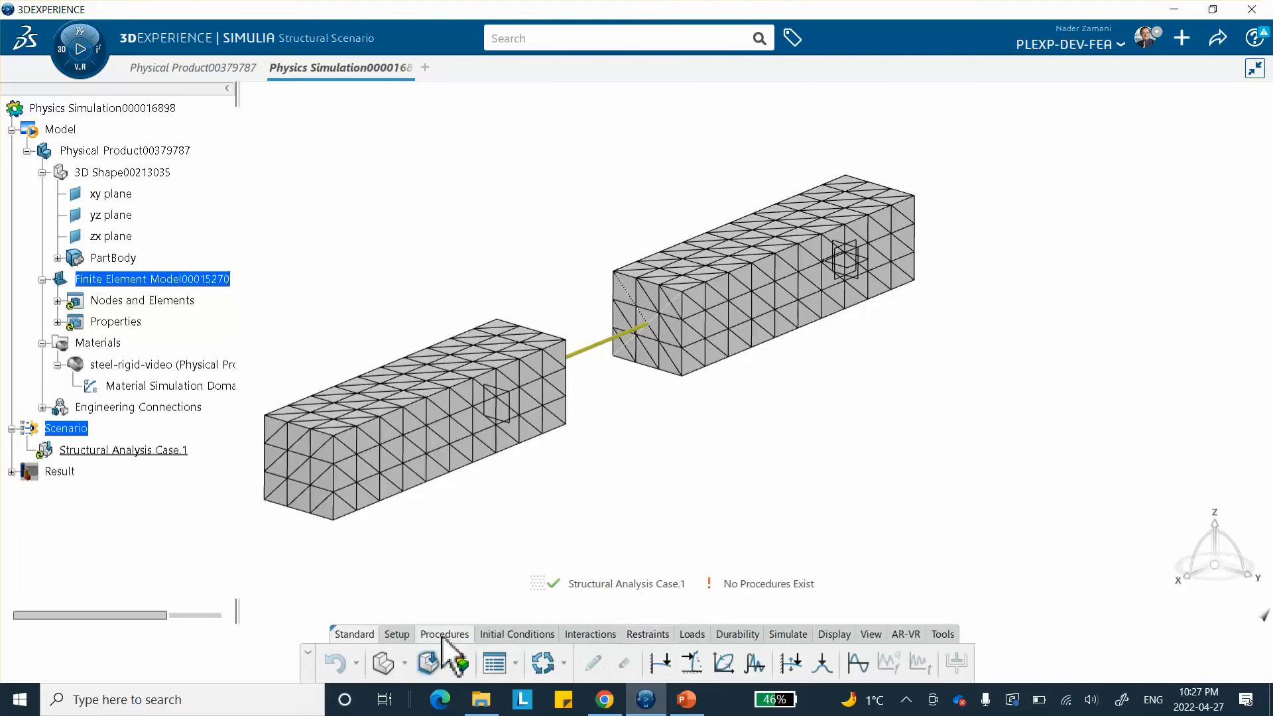
left_click(660, 665)
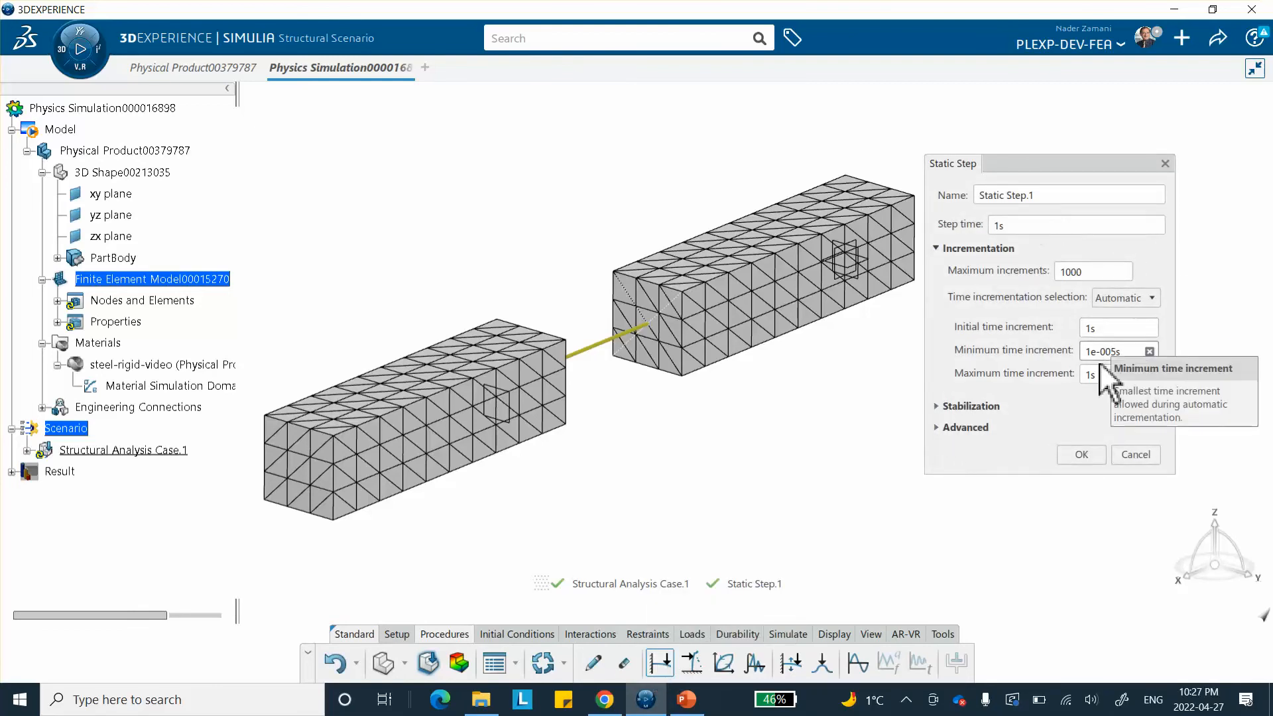
left_click(939, 427)
left_click(953, 450)
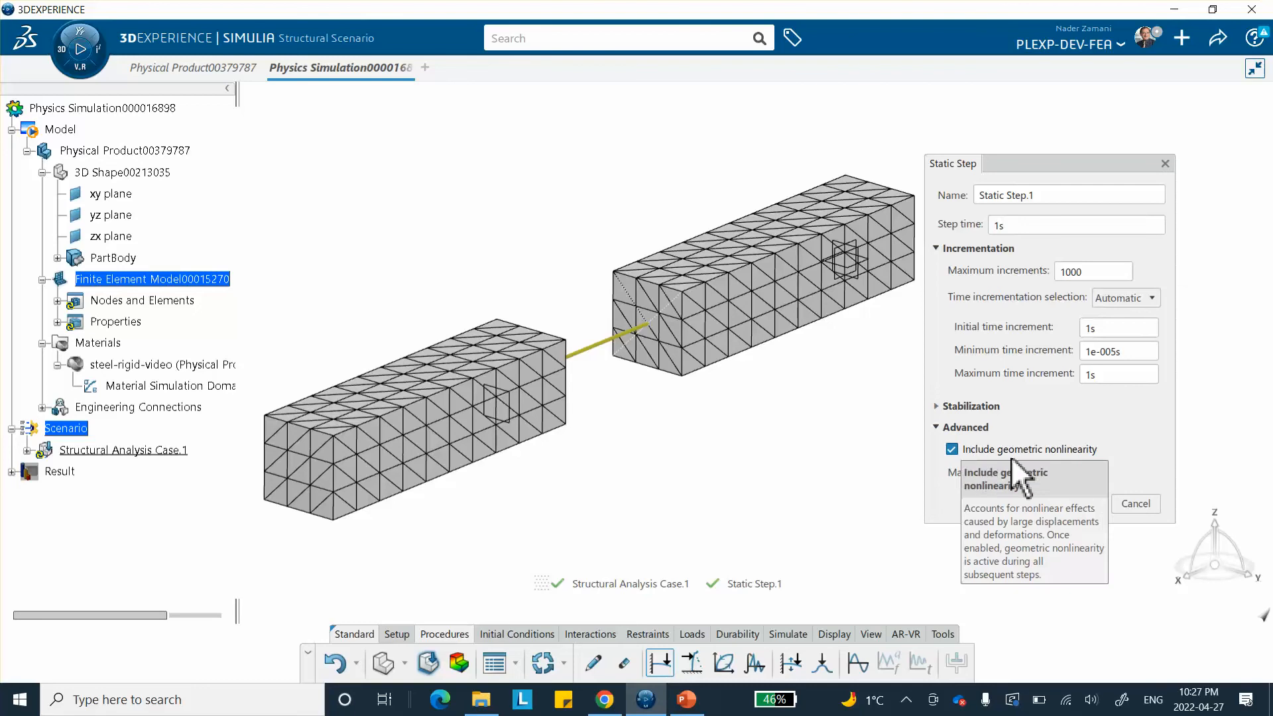
left_click(1073, 504)
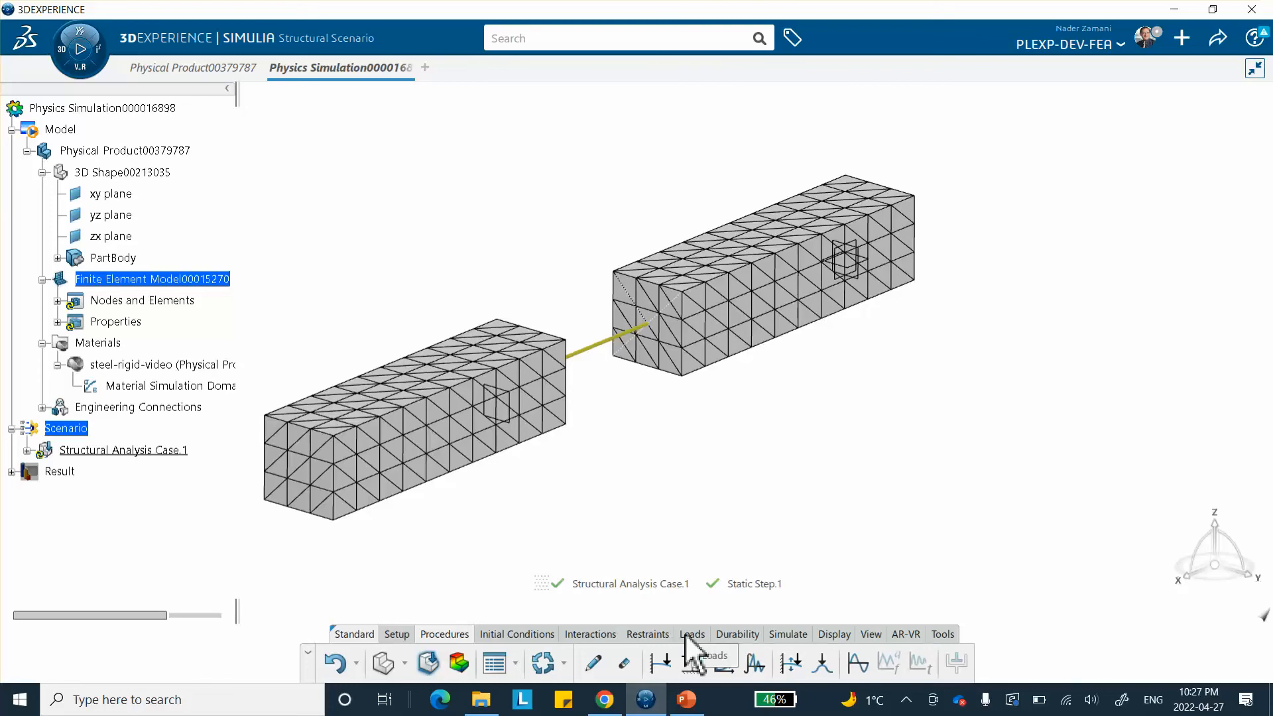
Clamp the farther bar's outer end face, the one facing away from the gap.
left_click(648, 634)
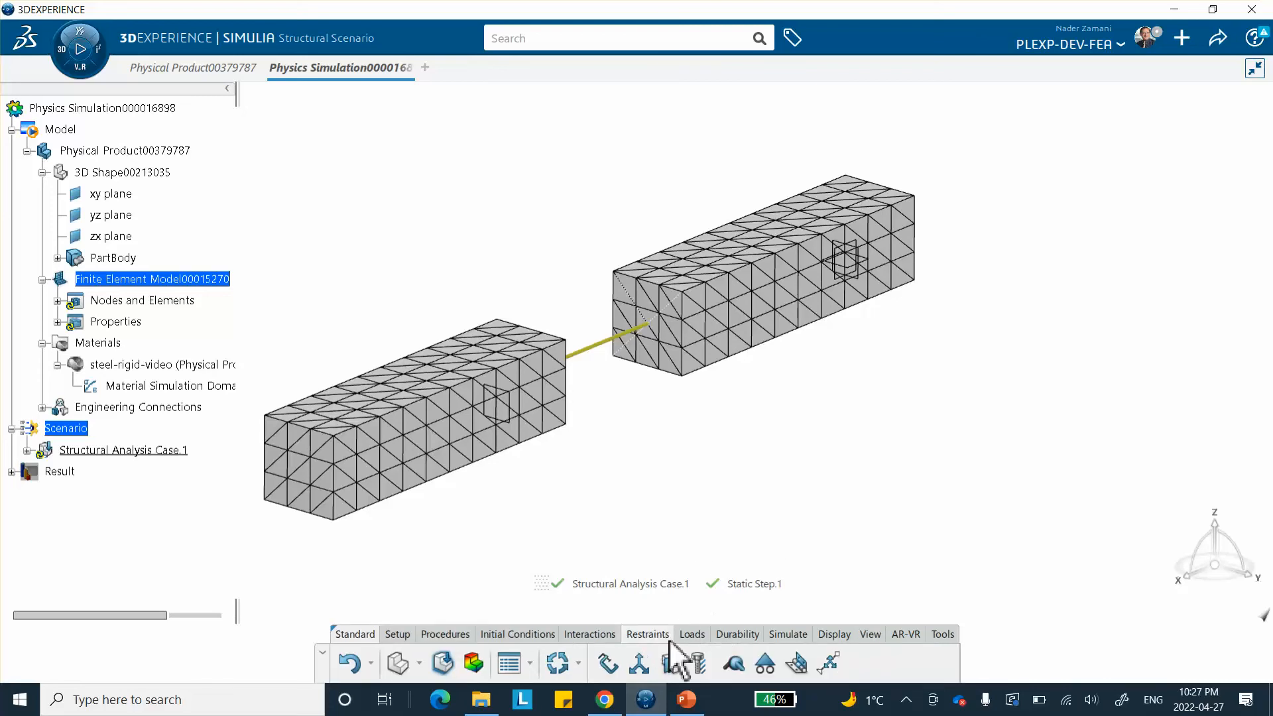
left_click(607, 664)
middle_click_drag(915, 395, 646, 470)
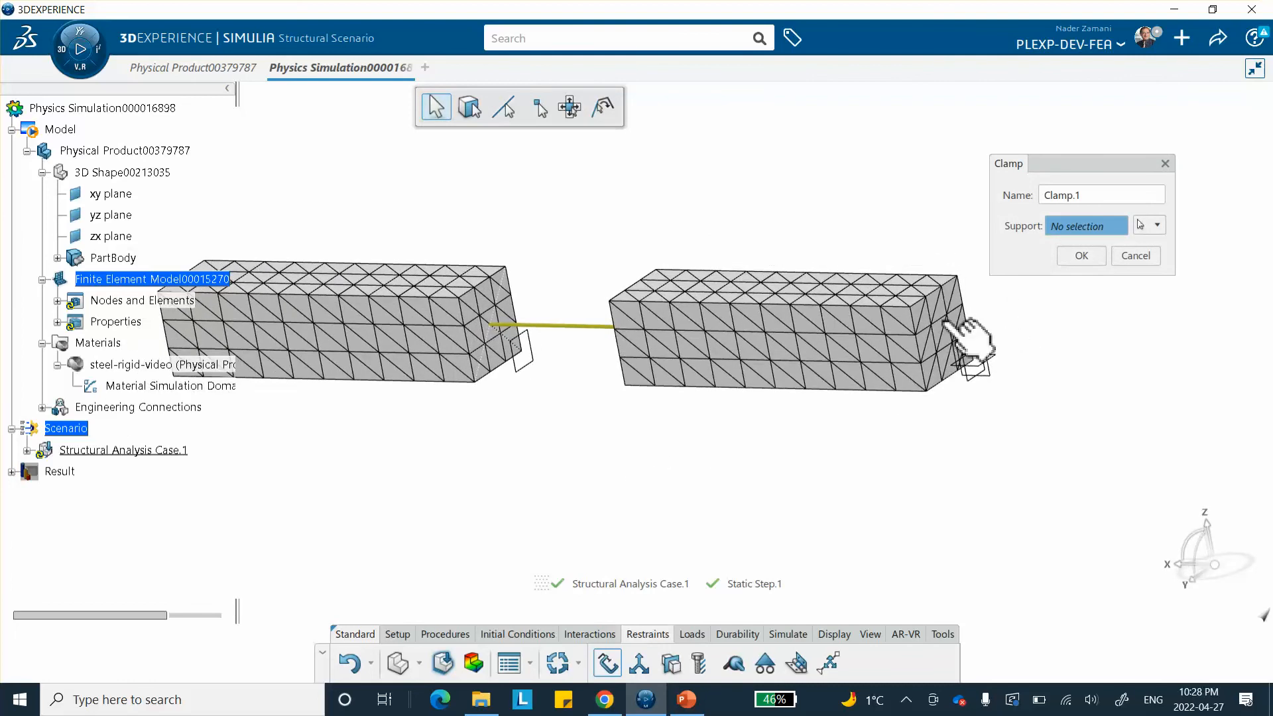
left_click(955, 335)
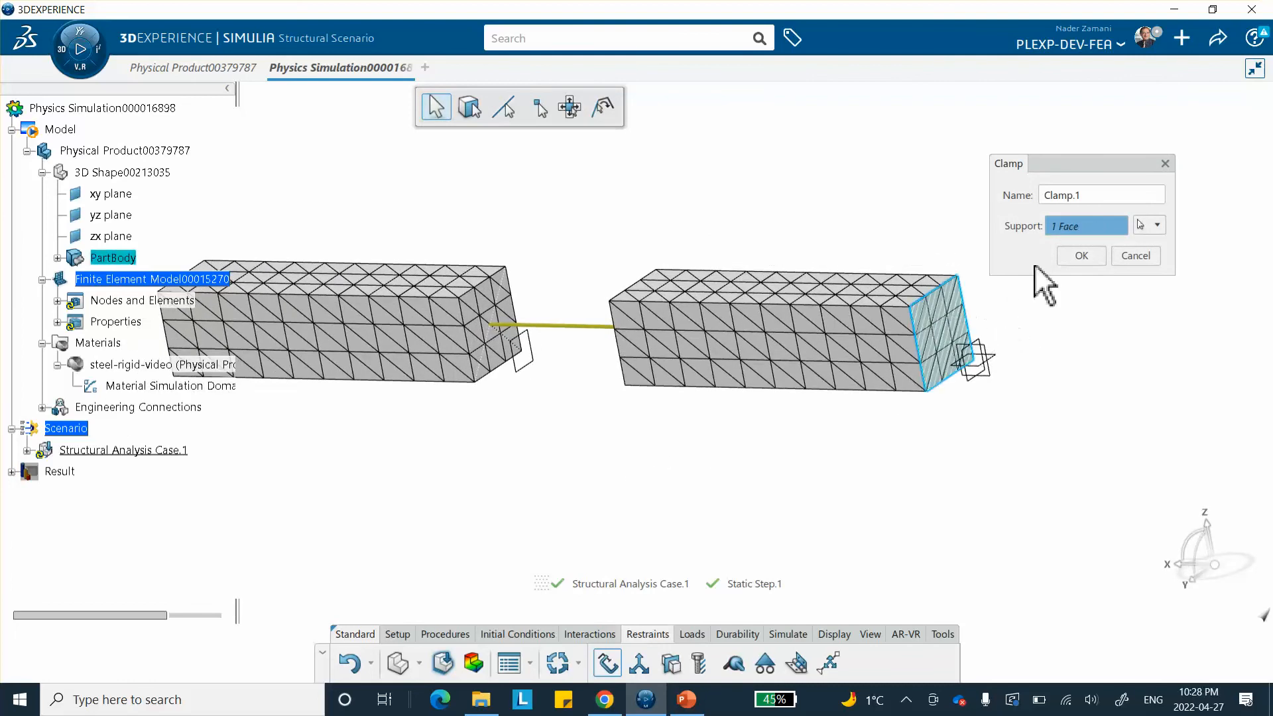
left_click(1077, 256)
Apply a force with an X component of 10000 lbf to the nearer bar's outer end face.
middle_click_drag(938, 398, 853, 341)
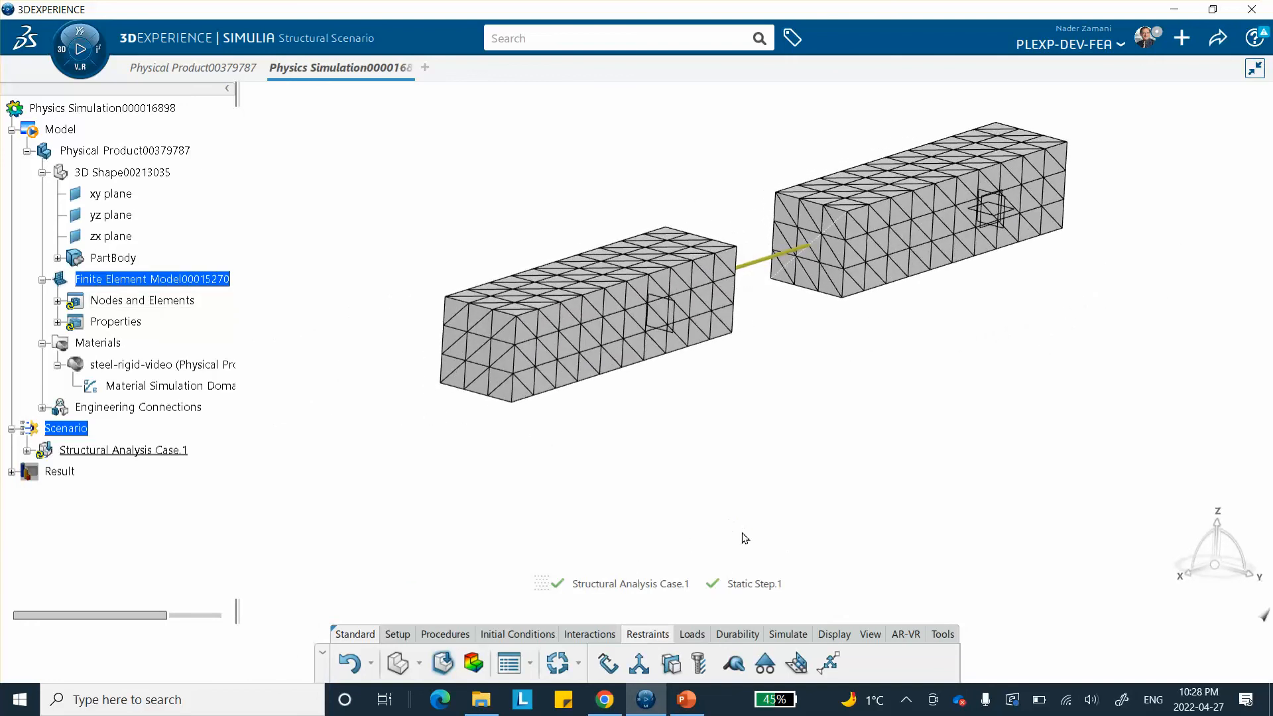
left_click(699, 630)
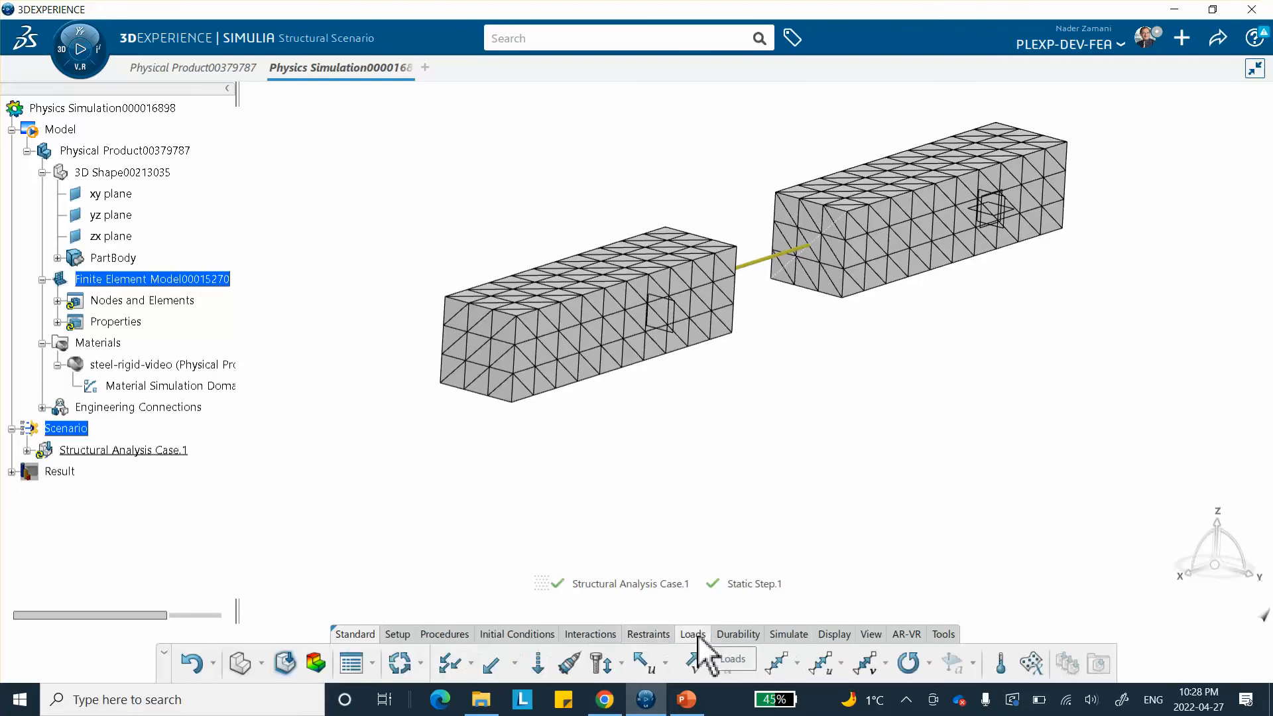
left_click(486, 668)
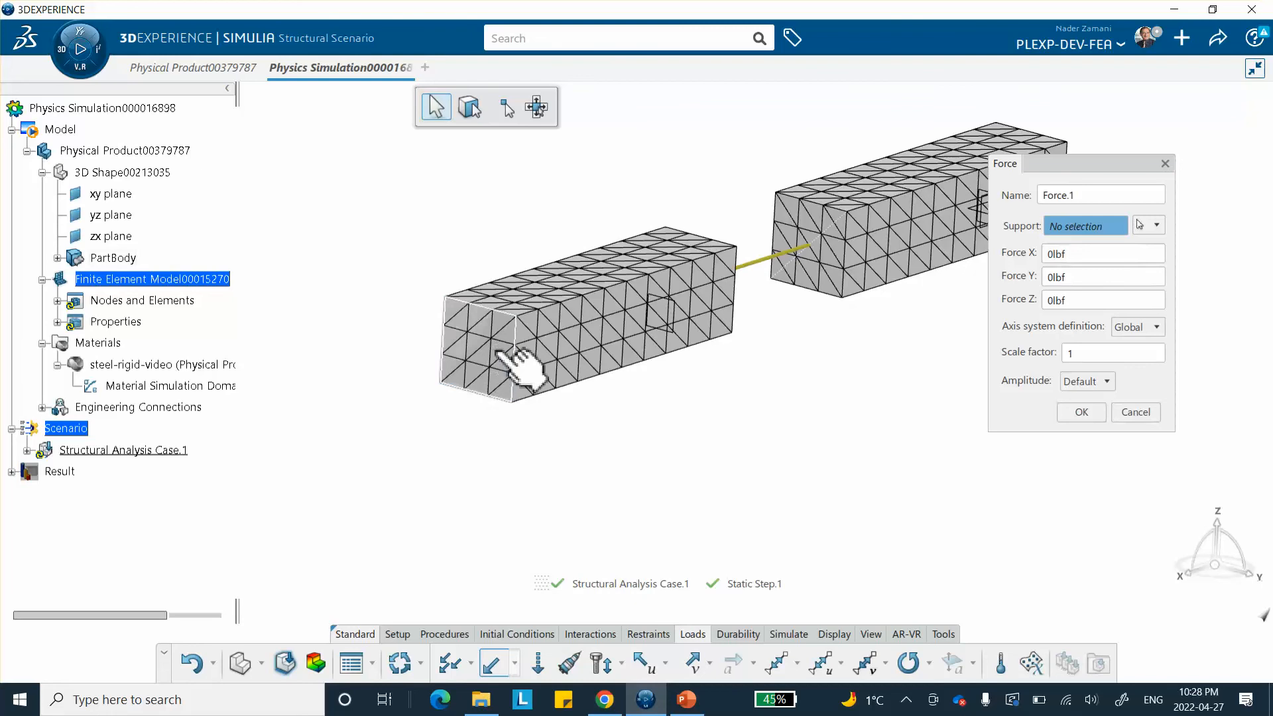
left_click(501, 354)
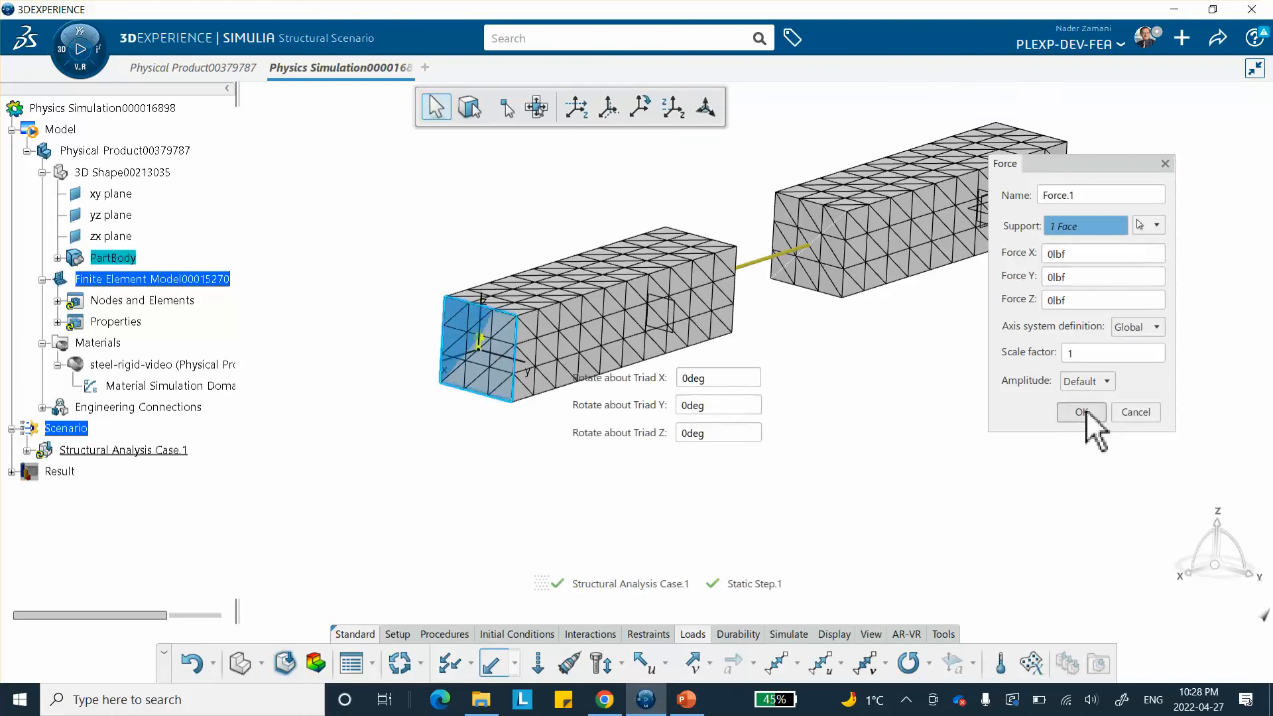
left_click(1087, 254)
type("10000")
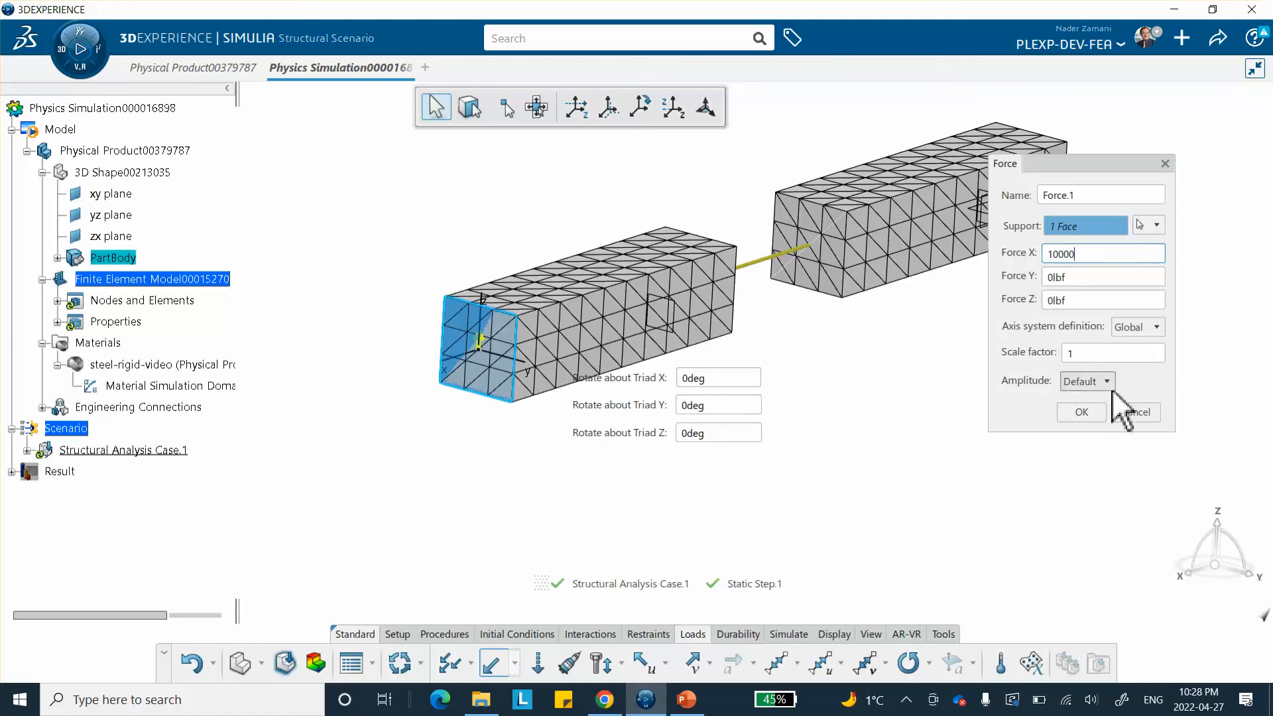
left_click(1082, 413)
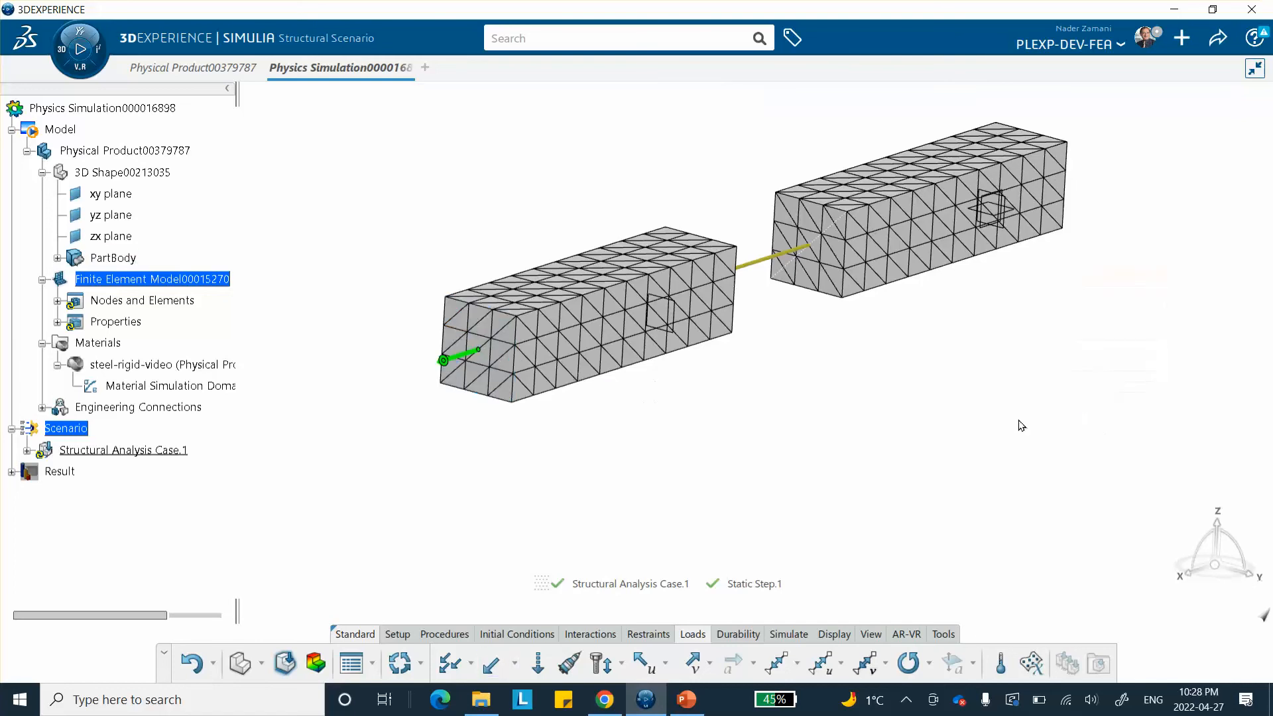
Run the model and scenario checks for the structural analysis case and dismiss their status report.
middle_click_drag(927, 428, 846, 438)
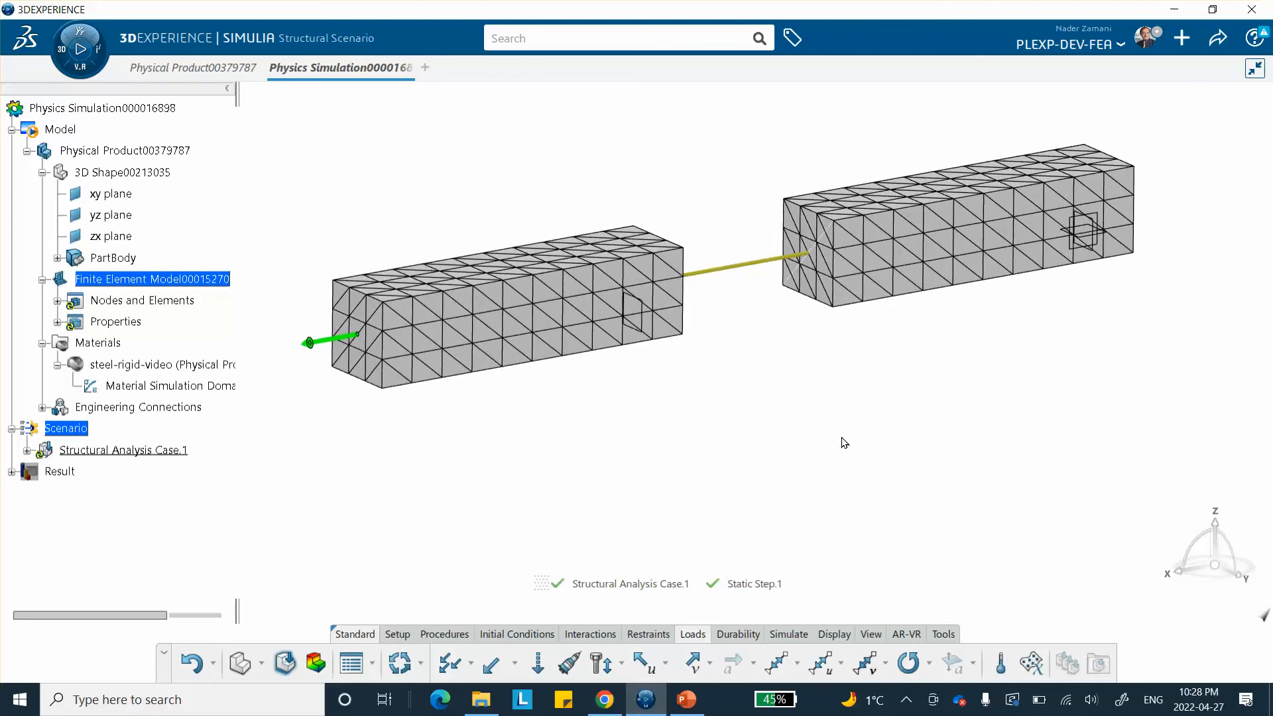
left_click(789, 635)
left_click(687, 663)
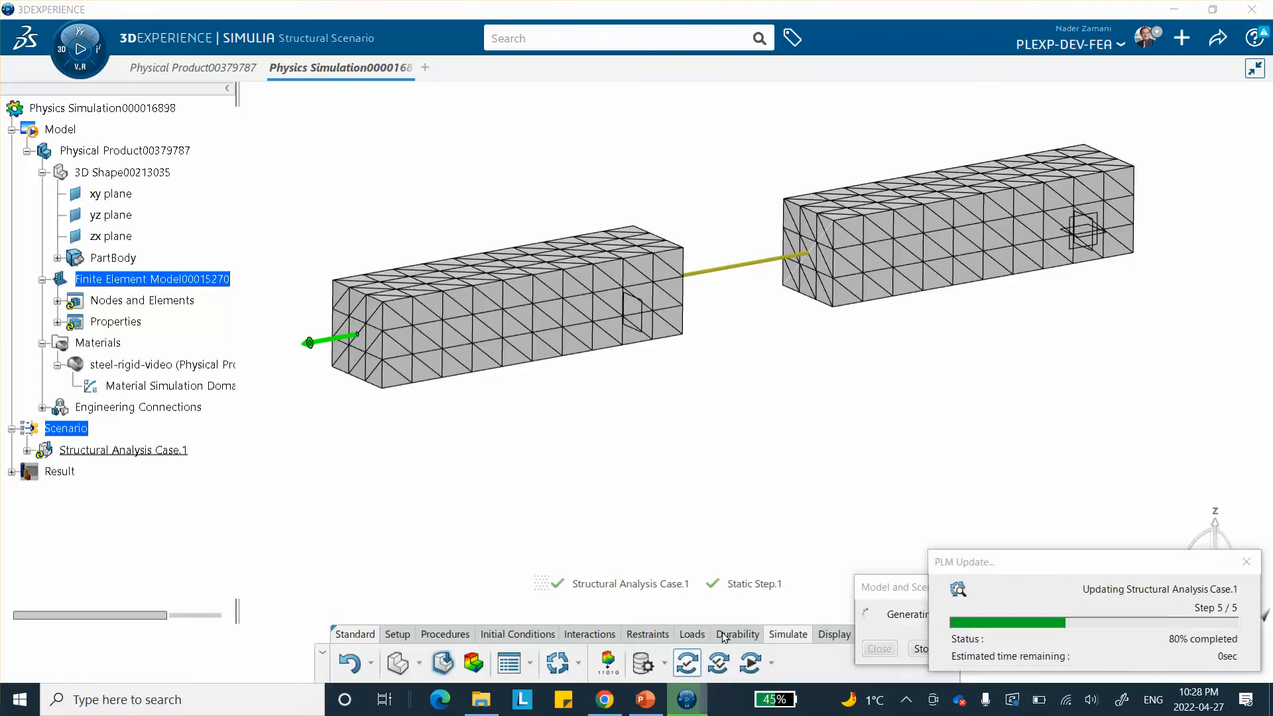
left_click(866, 649)
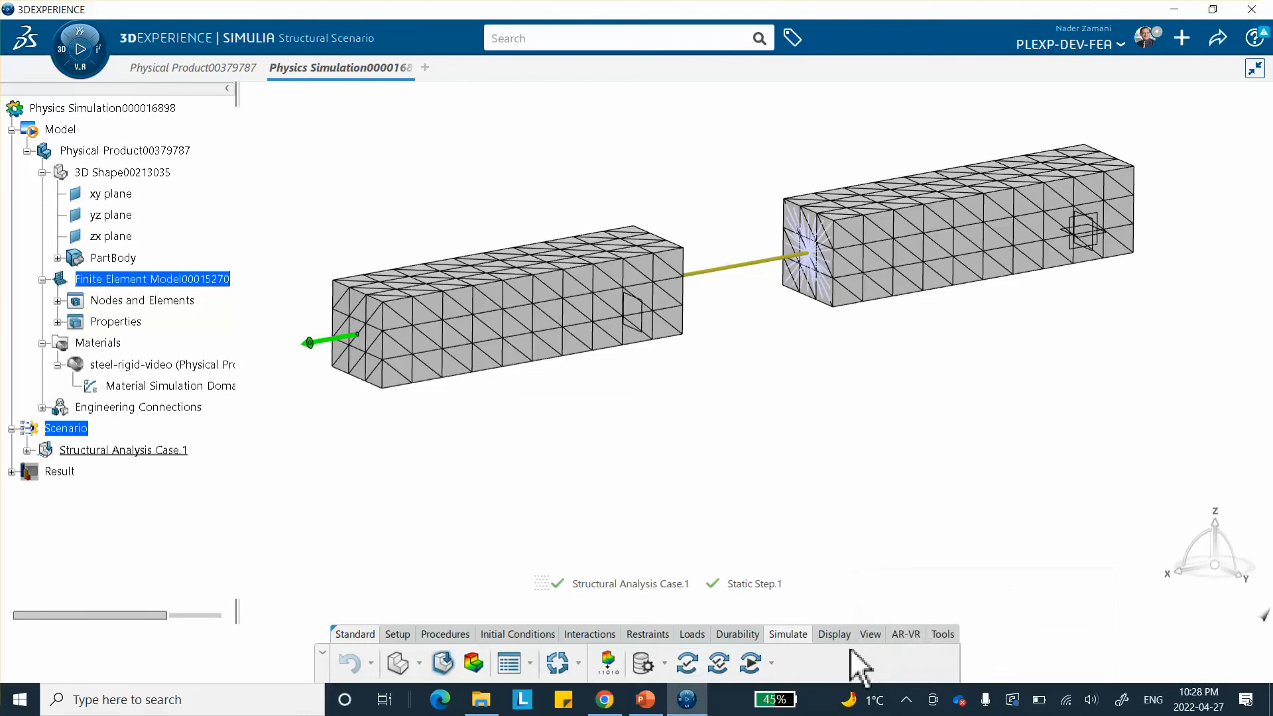
Run the simulation checks on the structural analysis case locally with 4 cores and close the status report.
left_click(715, 664)
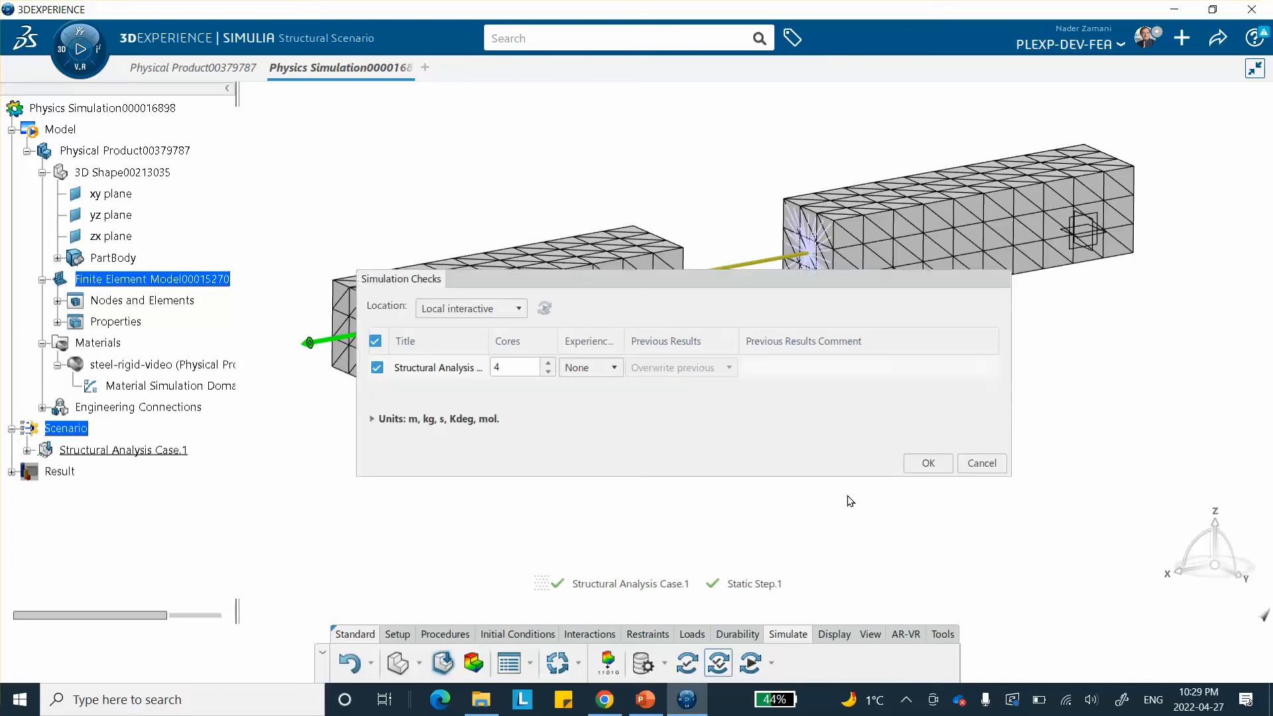
left_click(920, 464)
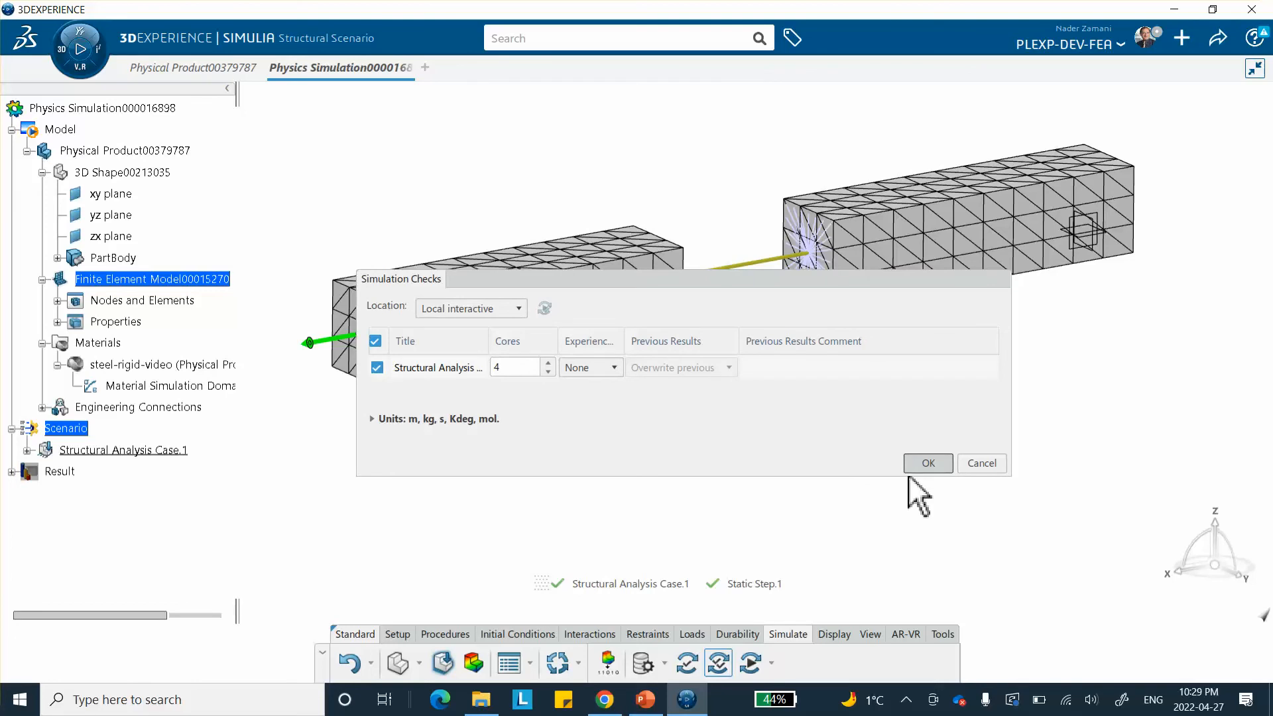
left_click(911, 464)
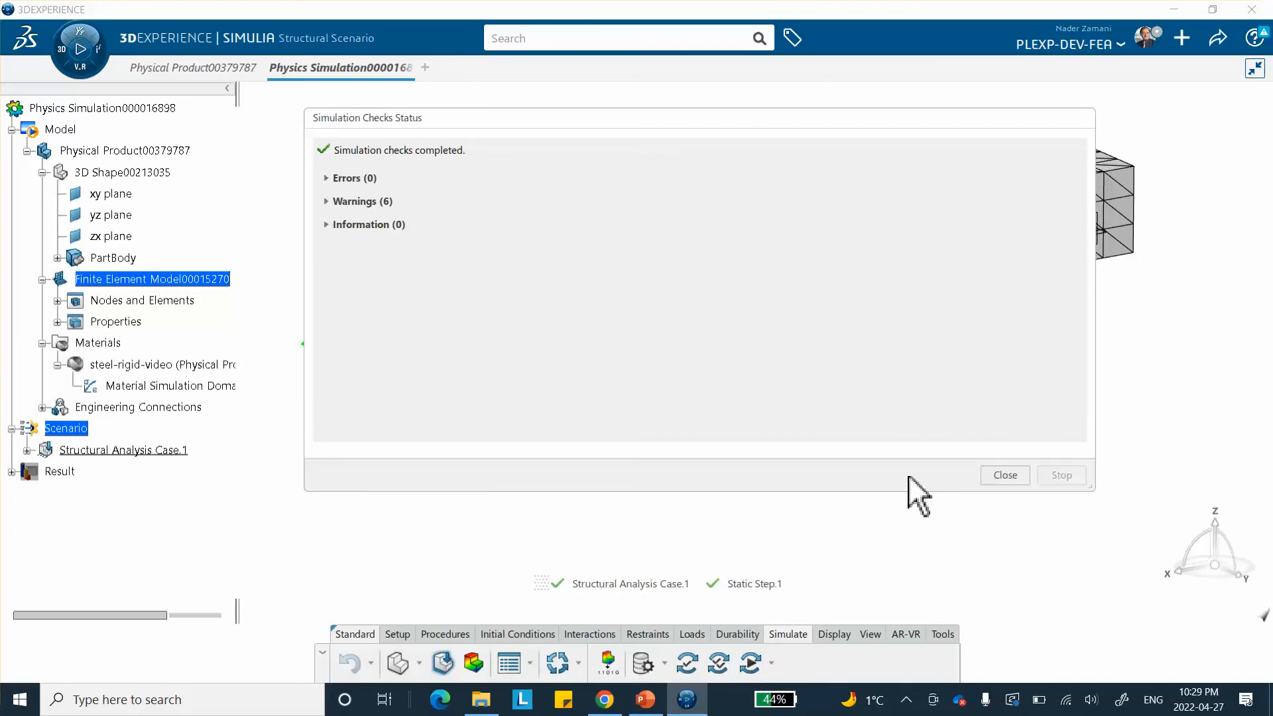
left_click(1001, 475)
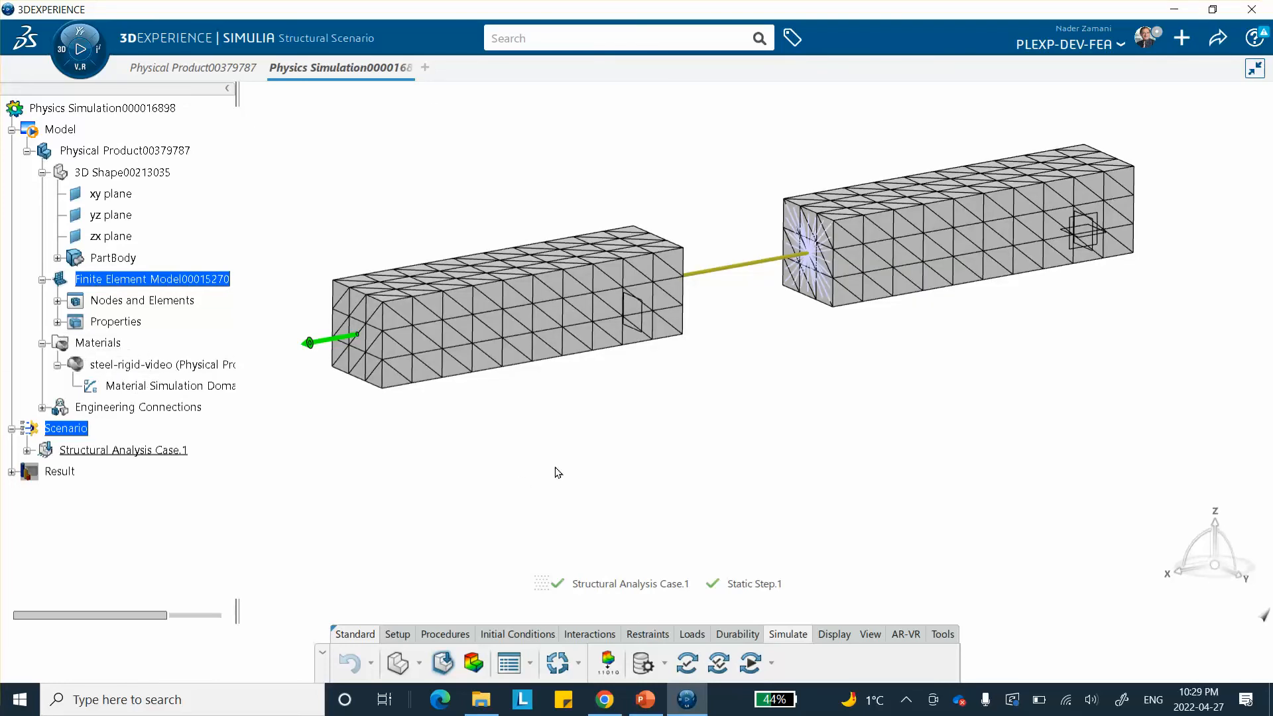
Run the structural simulation and close its status report.
left_click(750, 662)
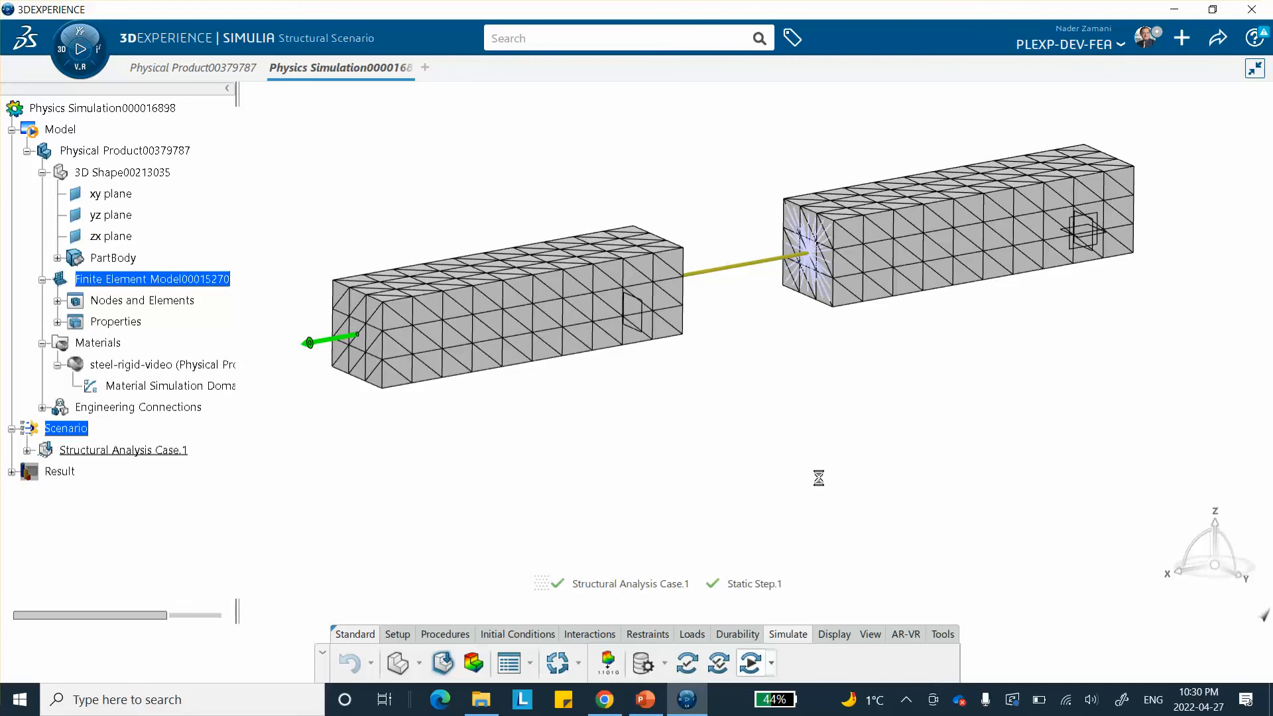
left_click(928, 463)
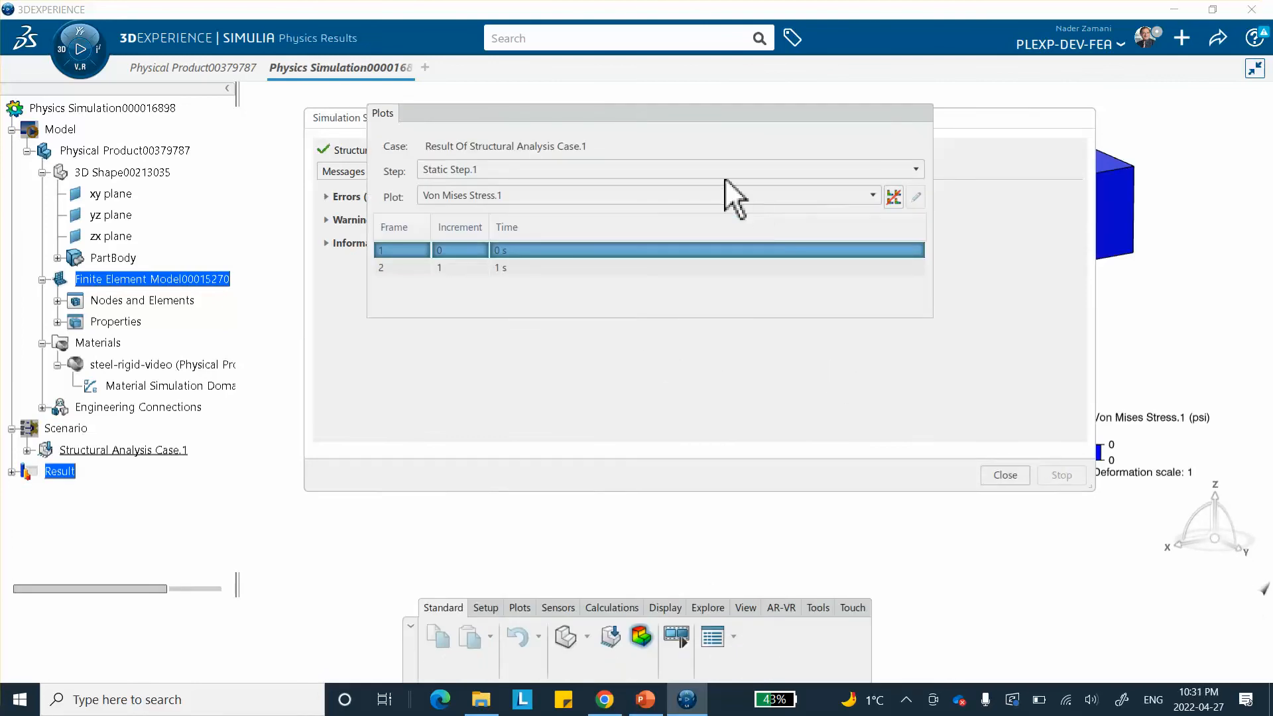
left_click(1005, 474)
Display the Von Mises stress plot for frame 2 at 1 s and collapse the plot settings to reveal both bars.
left_click(510, 267)
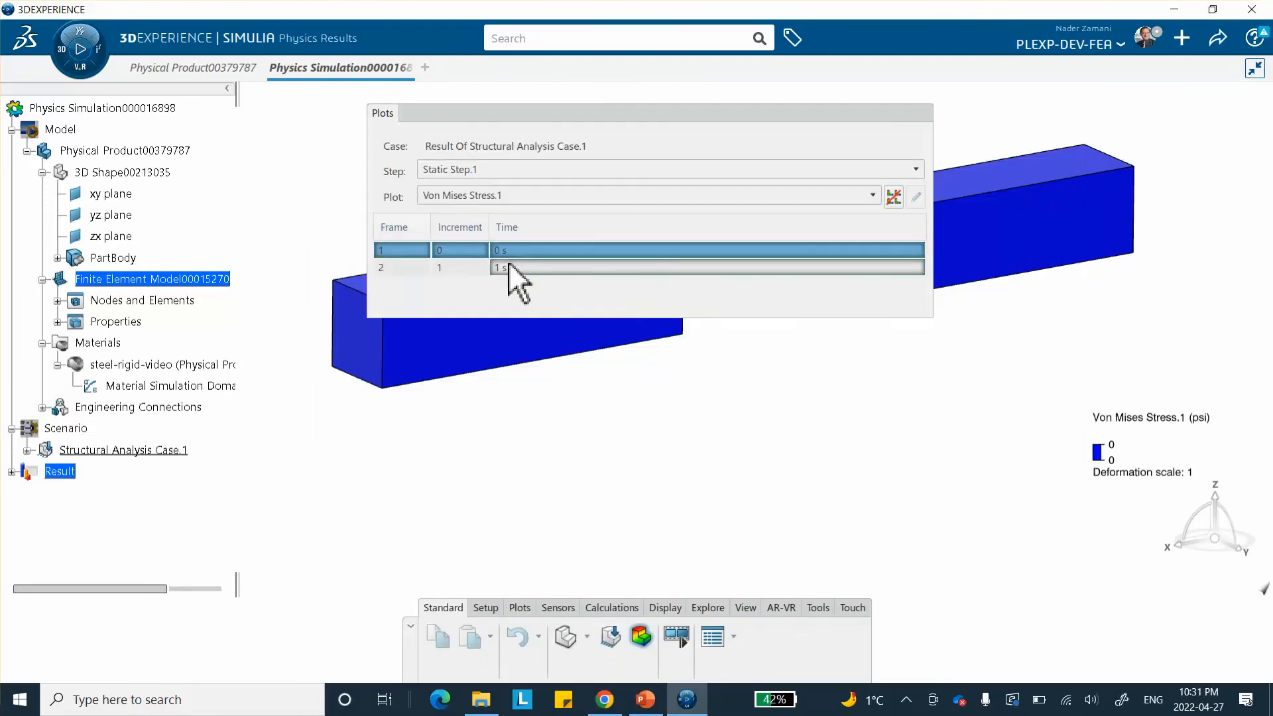
left_click(667, 110)
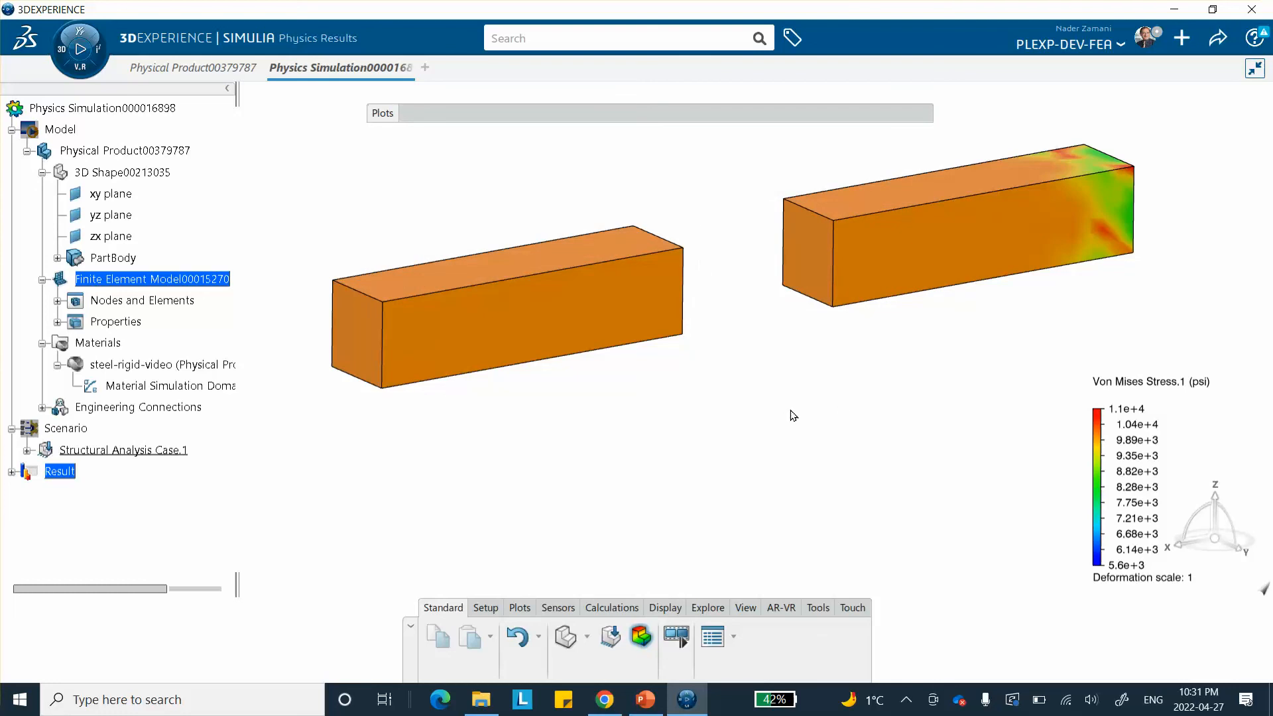
middle_click_drag(701, 396, 730, 438)
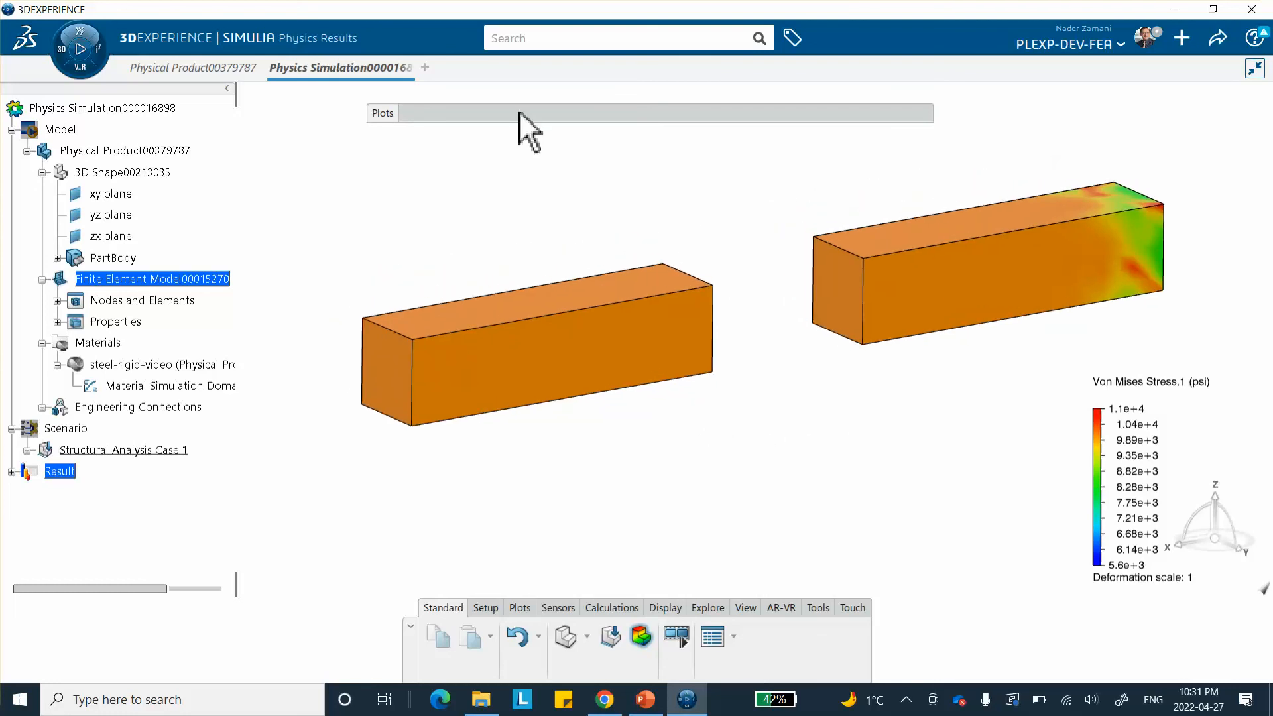
left_click(529, 114)
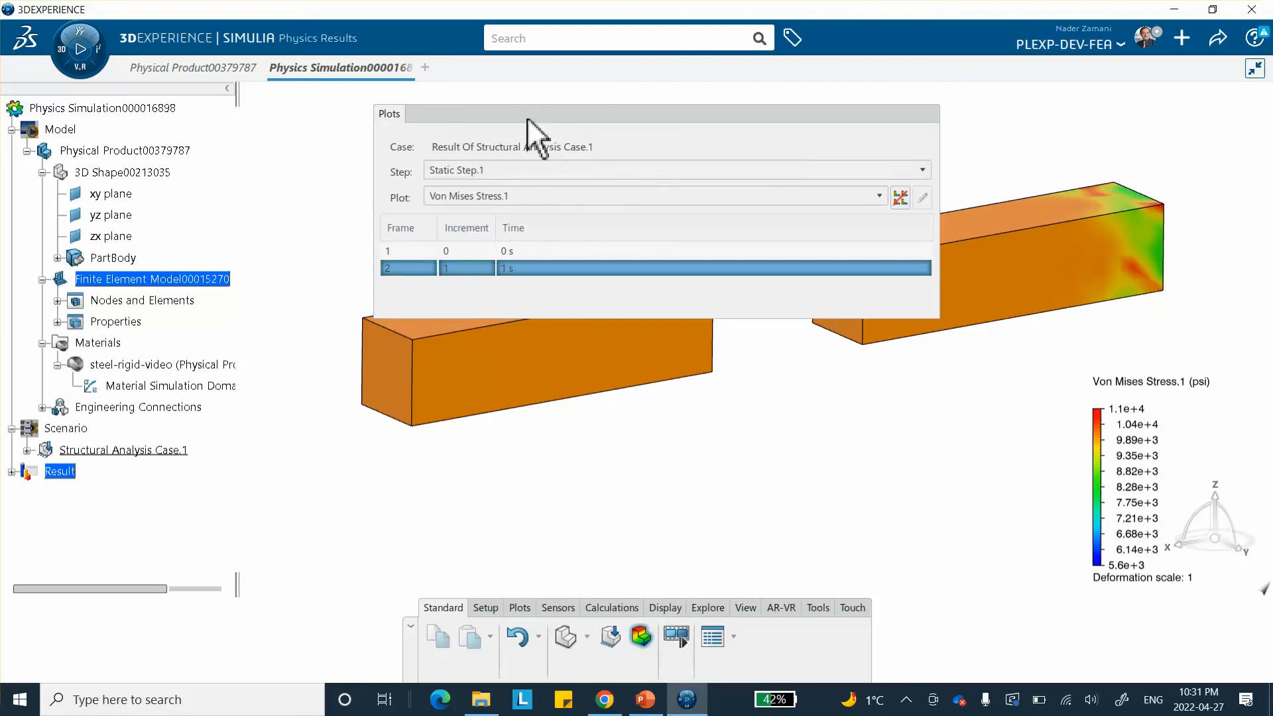
left_click(567, 114)
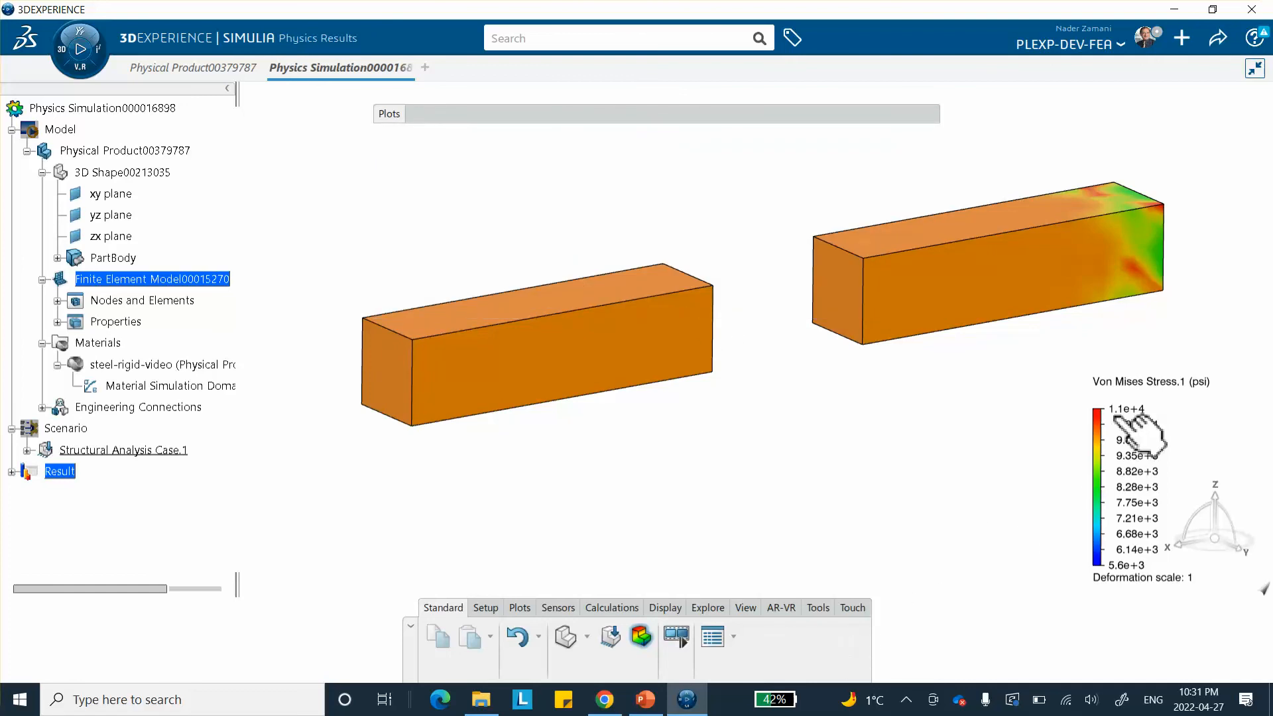
Switch to PowerPoint, compare the Von Mises stress plots of the coupling types on slide 7, and return to 3DEXPERIENCE.
left_click(650, 707)
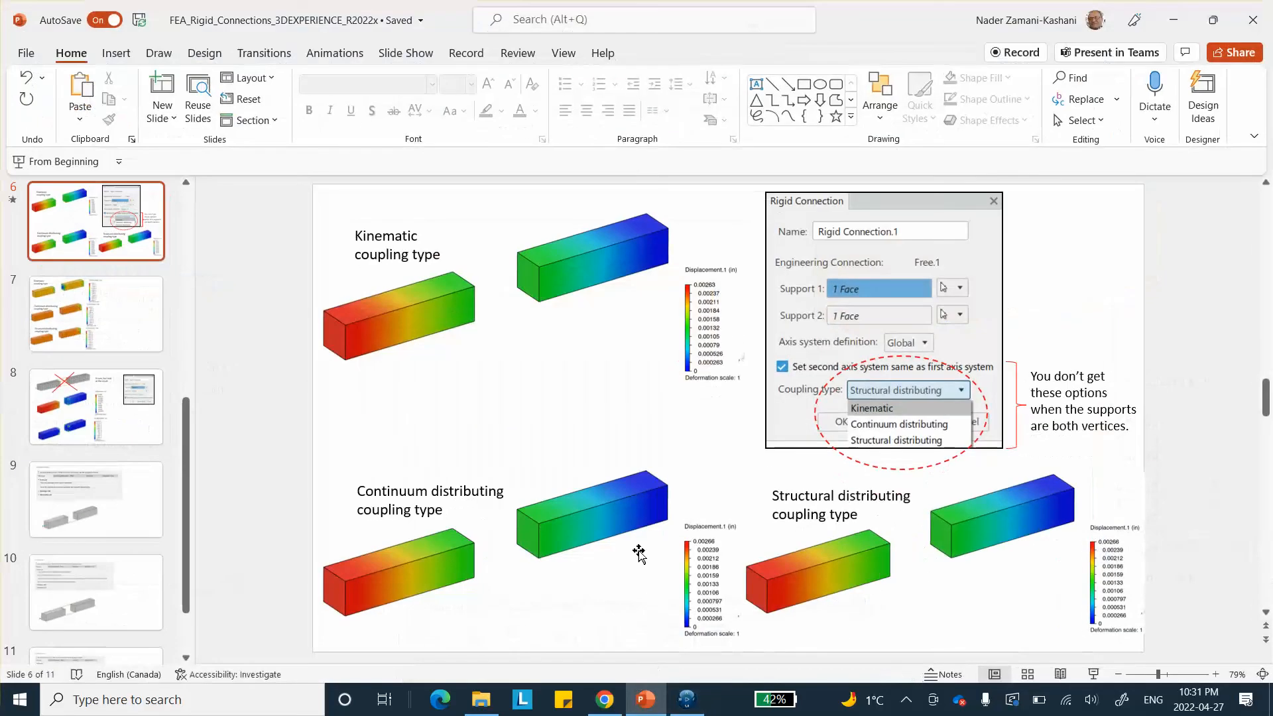
left_click(101, 332)
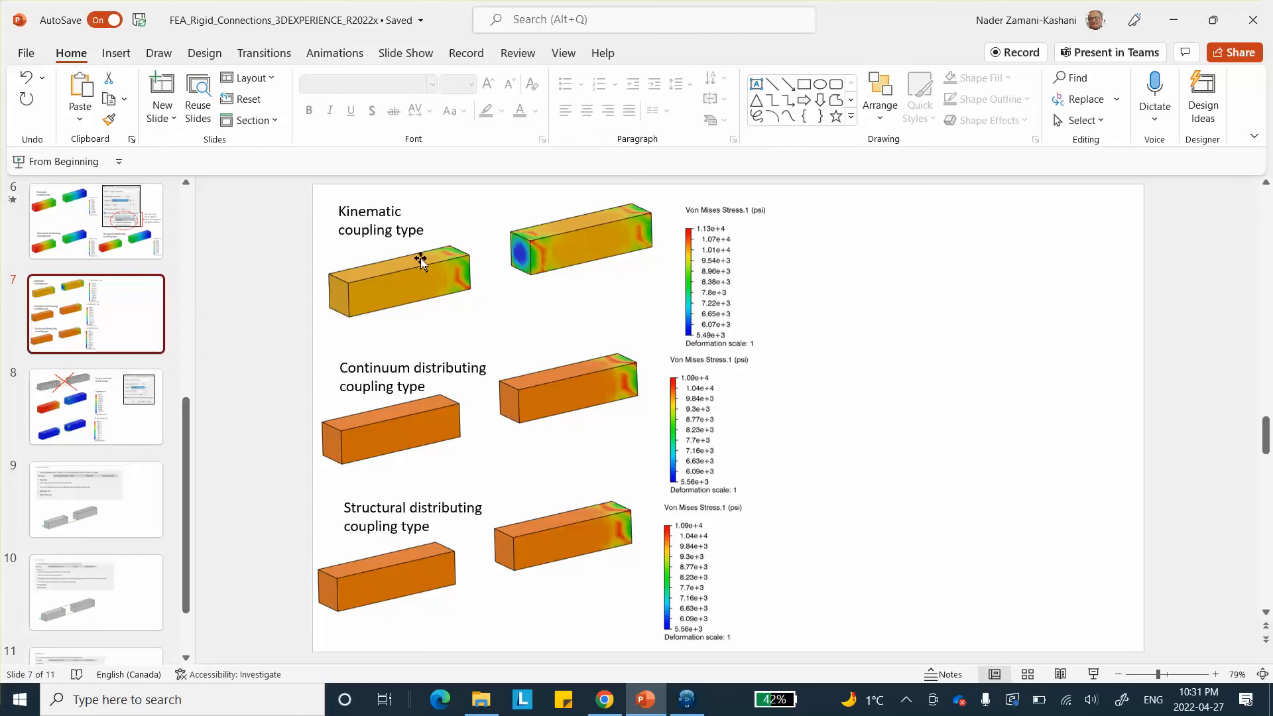
left_click(1176, 24)
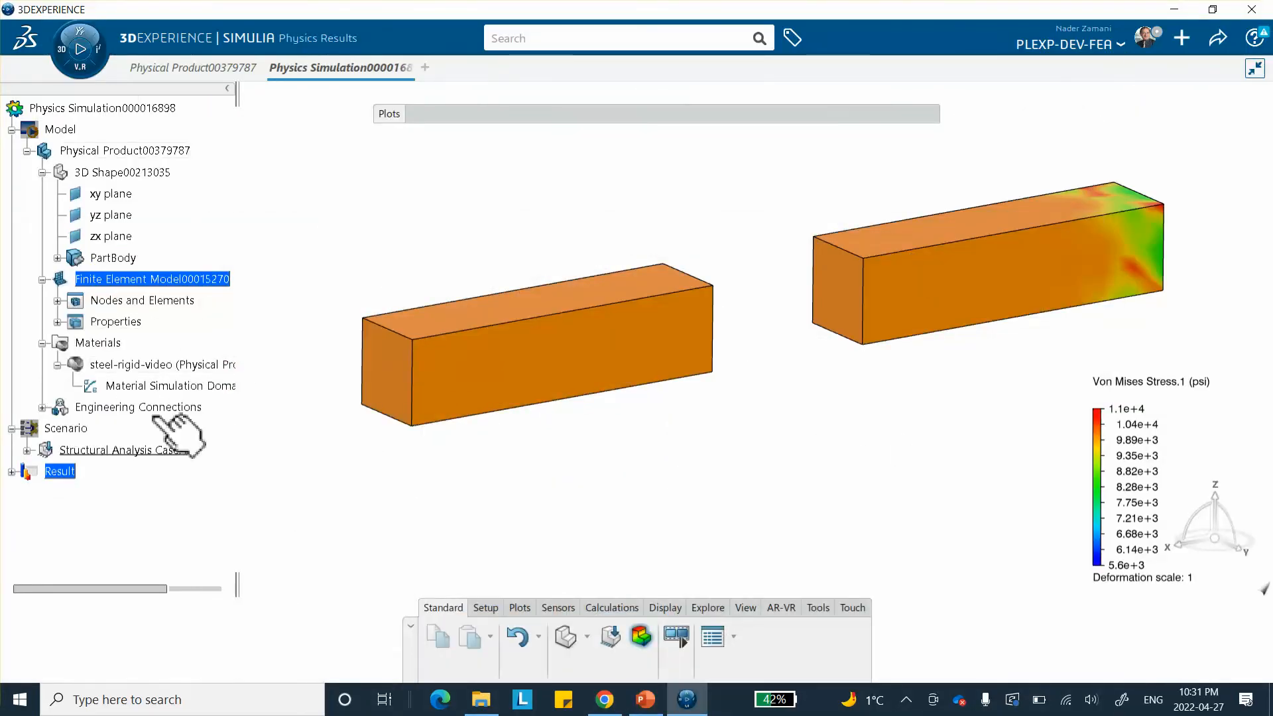
Change the coupling type of the rigid connection under Engineering Connections to Kinematic.
left_click(42, 407)
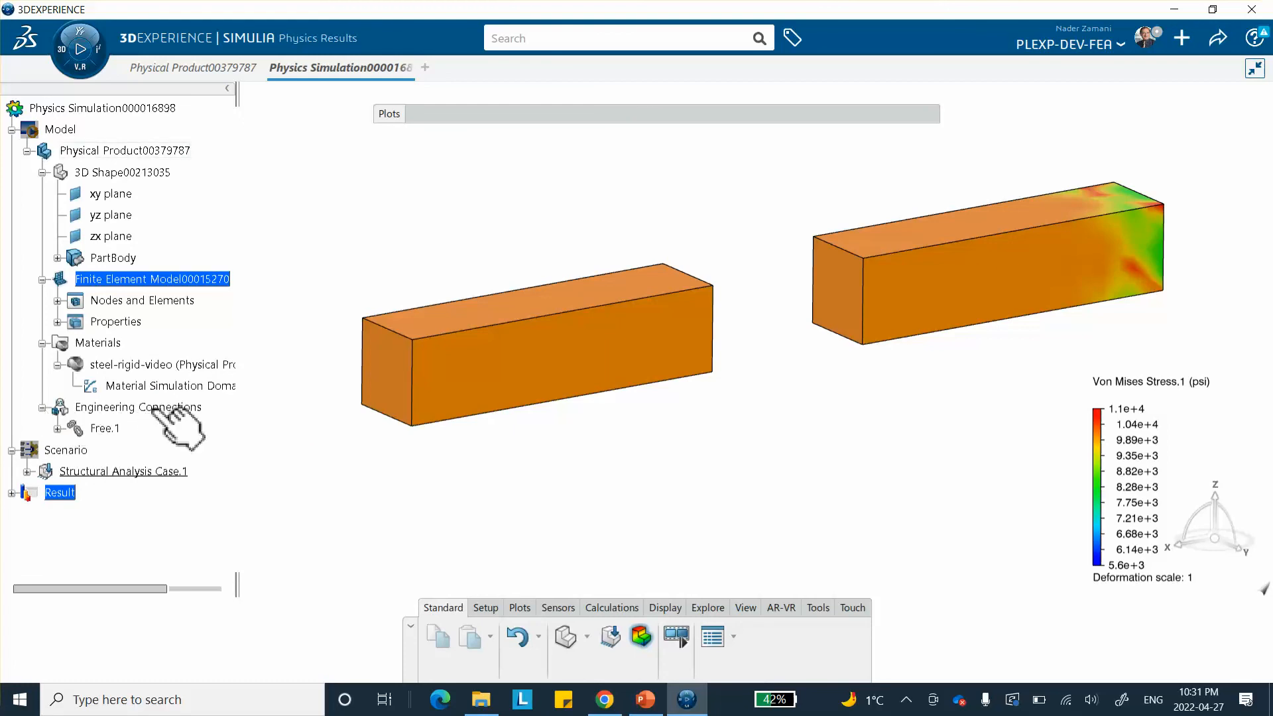
left_click(58, 429)
left_click(73, 450)
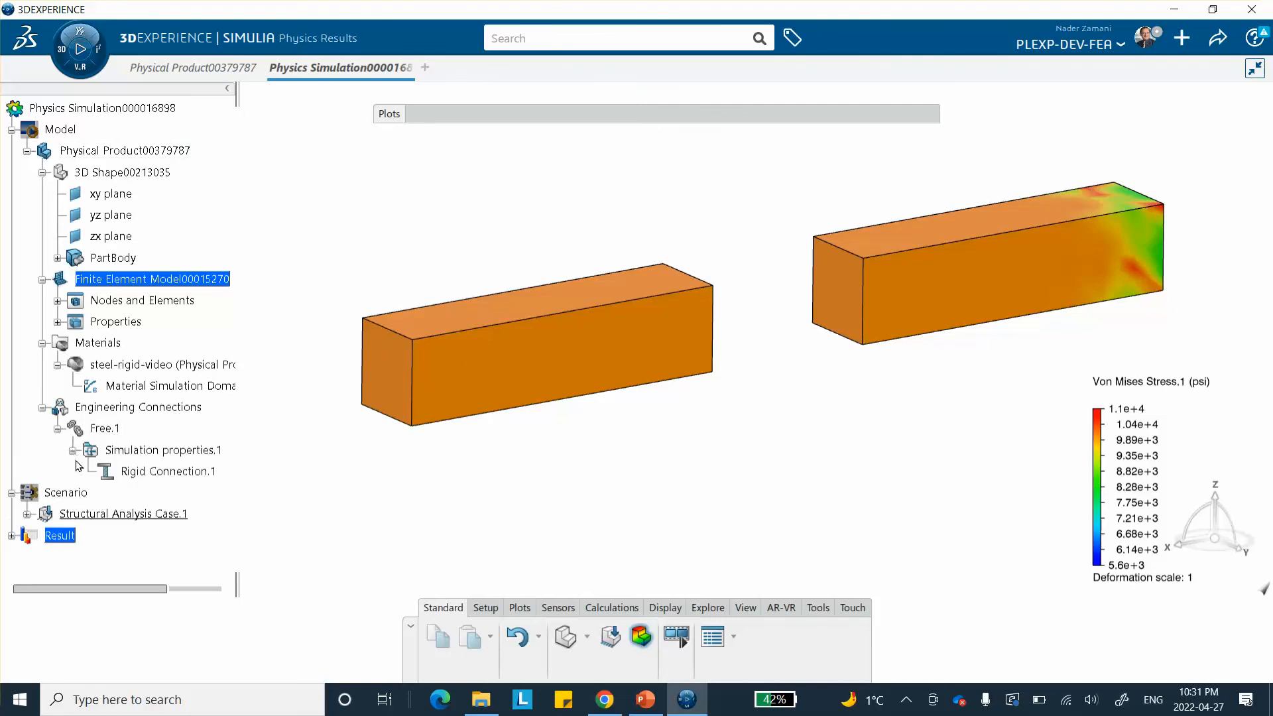
double_click(166, 472)
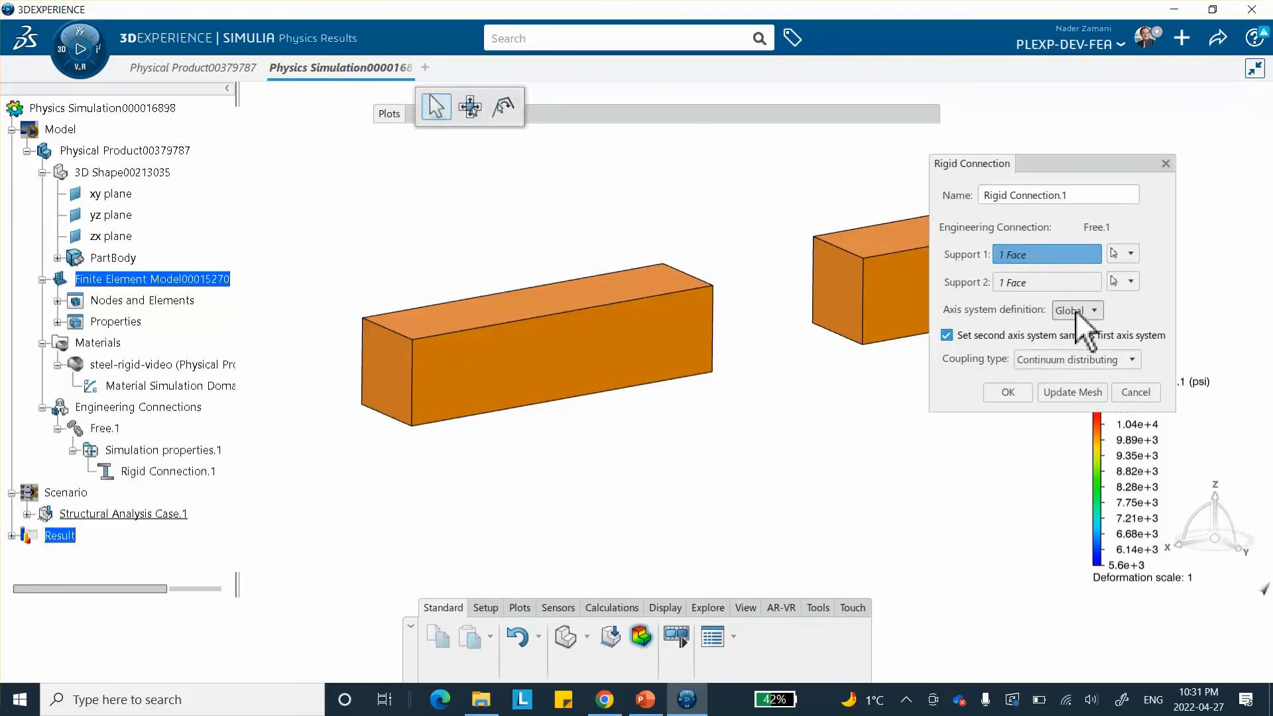
left_click(1065, 362)
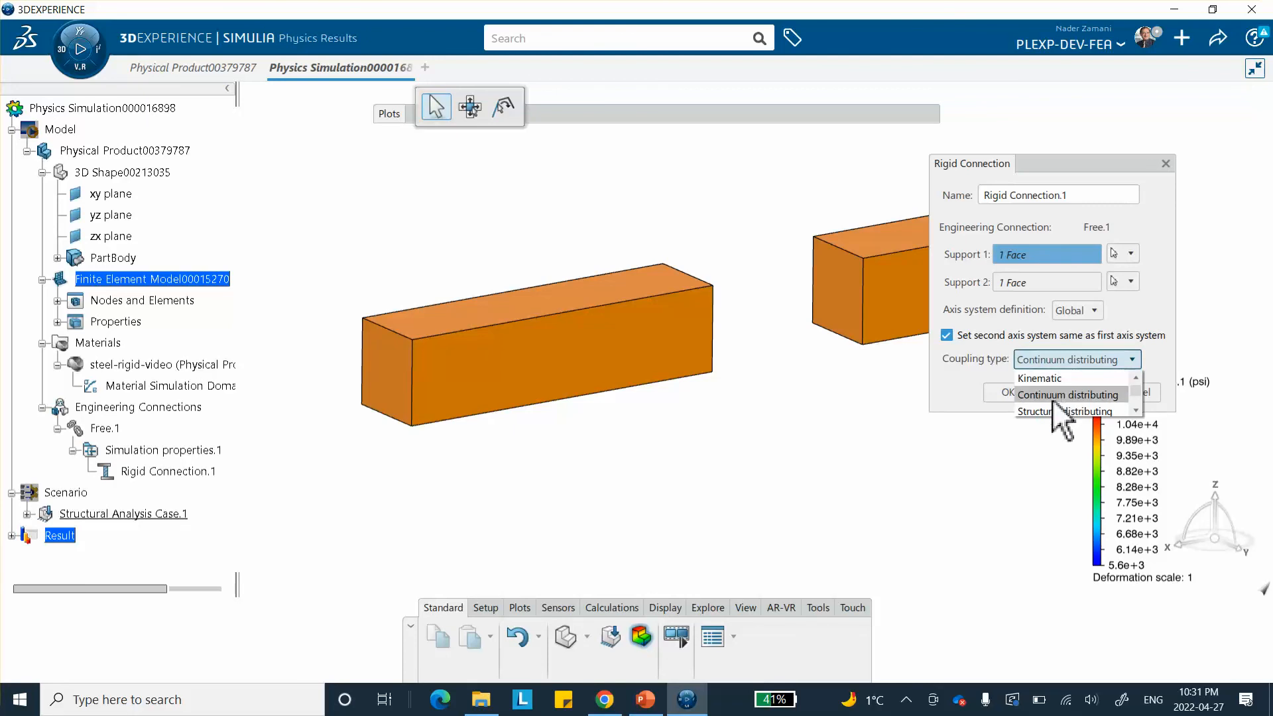
left_click(1054, 380)
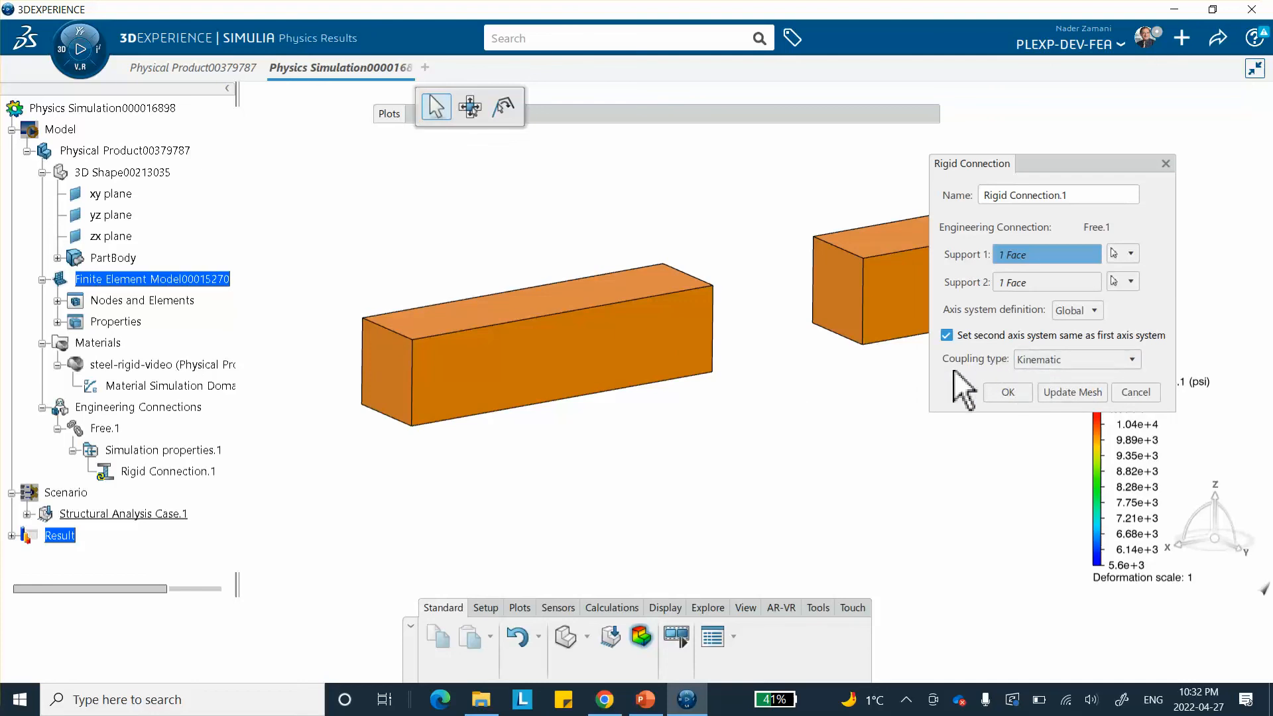
left_click(1006, 391)
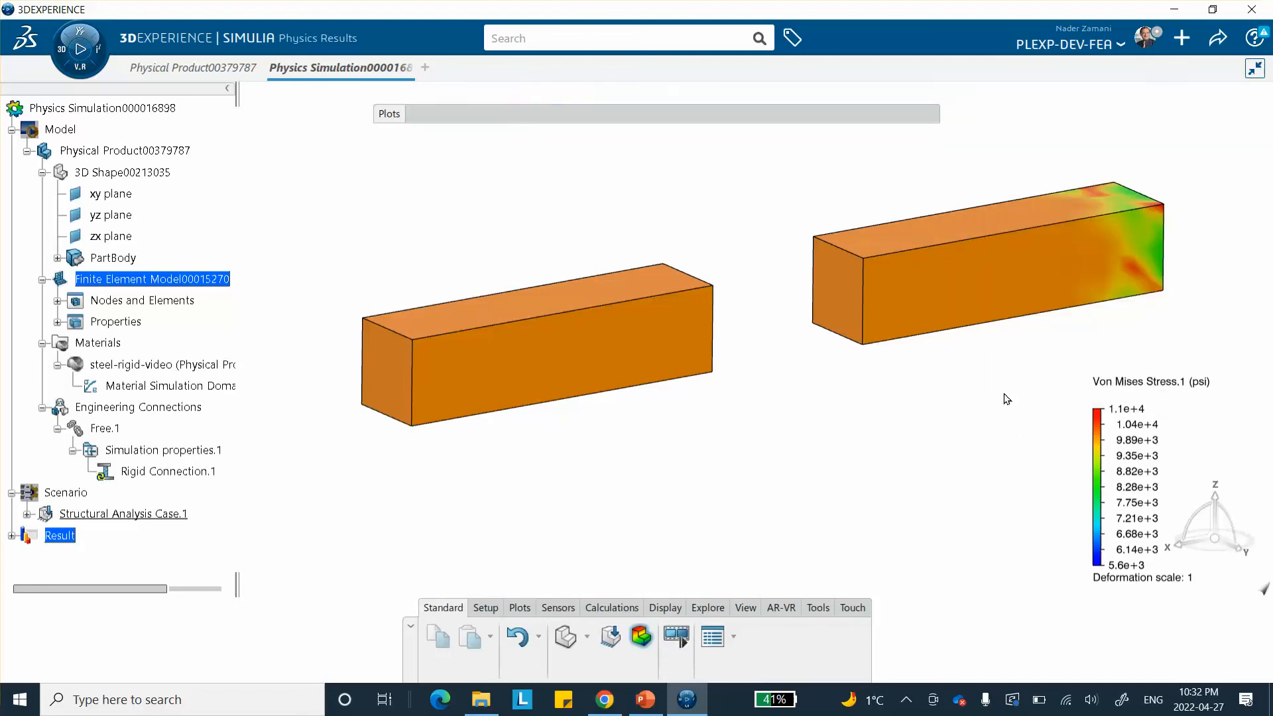
Rerun the structural simulation locally with 4 cores, keeping the previous results with the comment "continuum type".
left_click(607, 637)
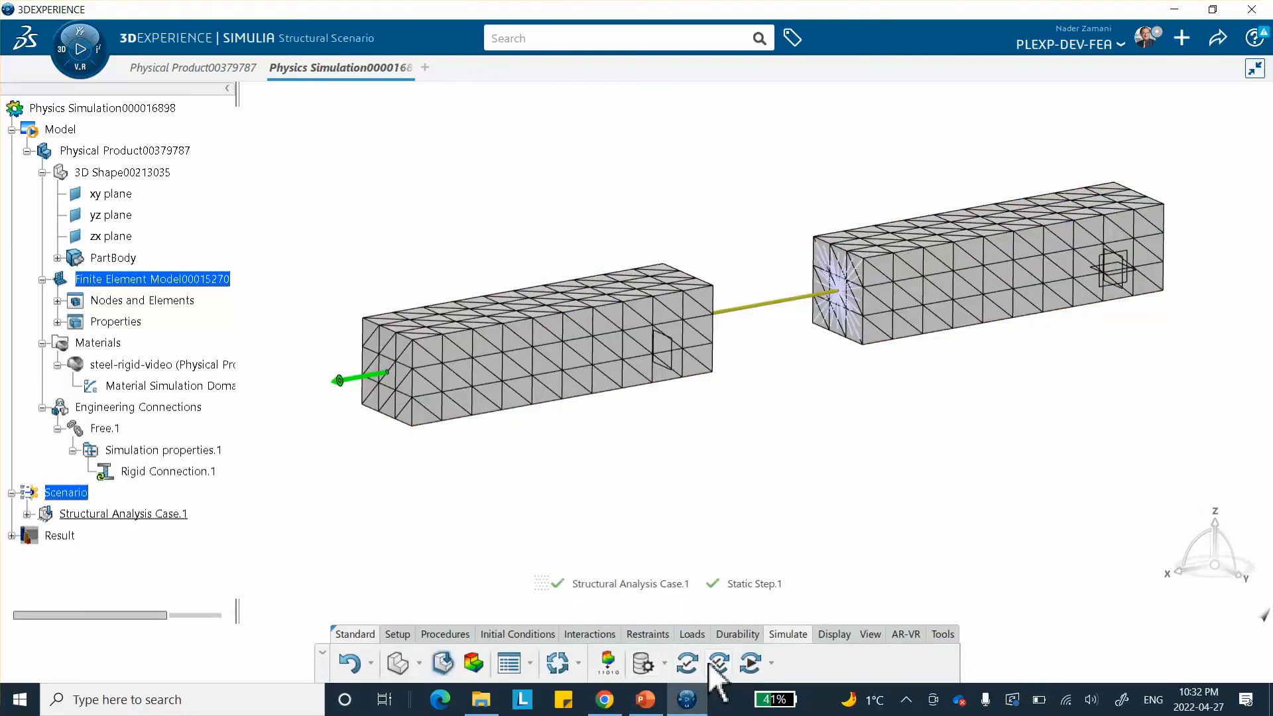
left_click(752, 663)
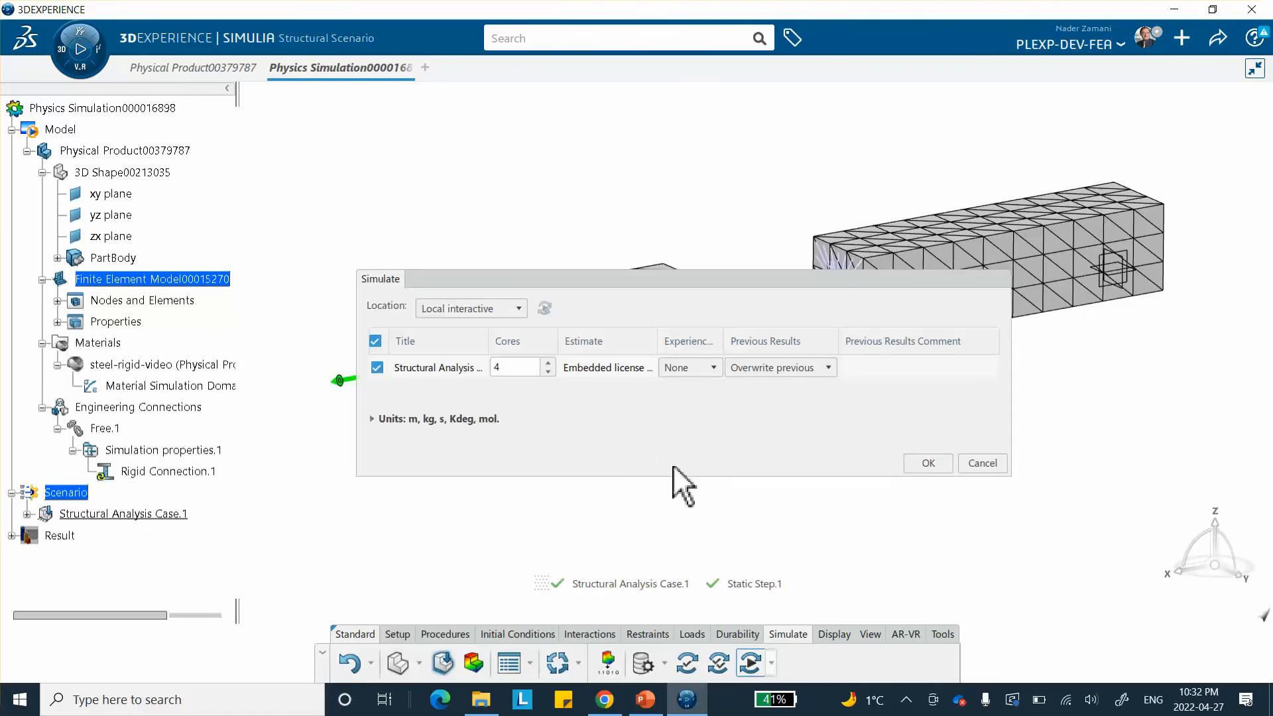
left_click(830, 369)
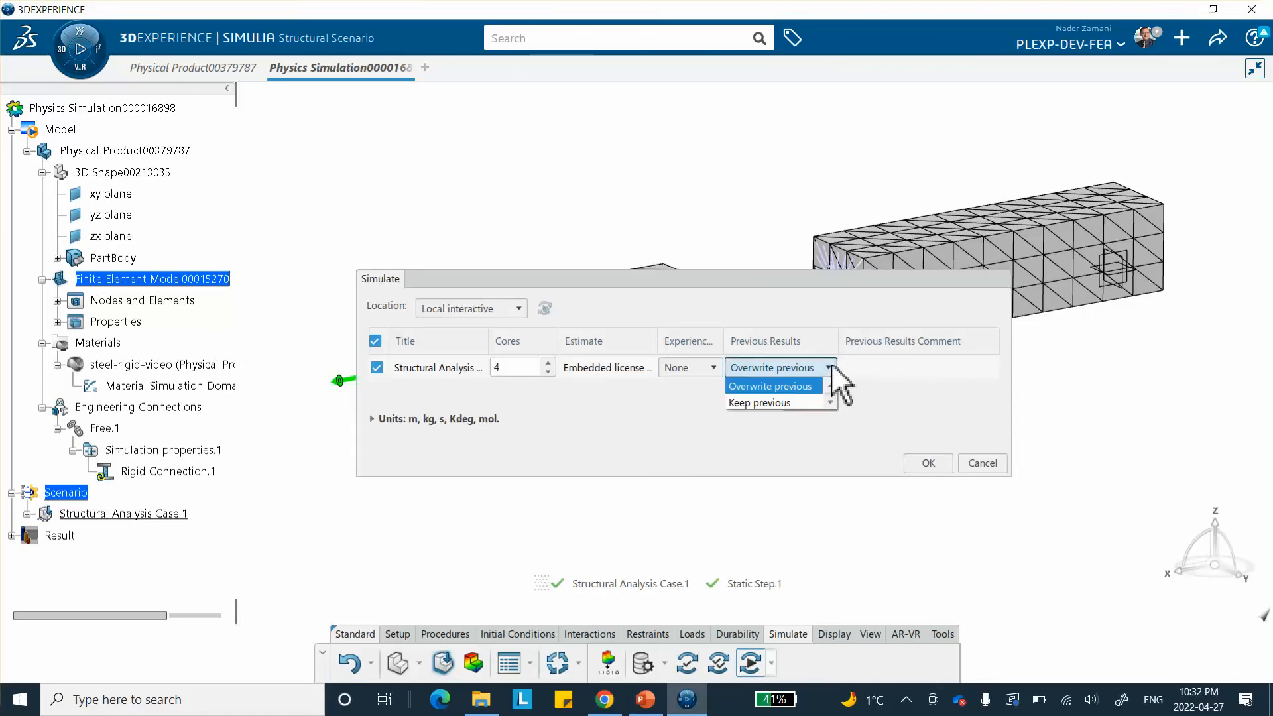
left_click(789, 403)
left_click(850, 368)
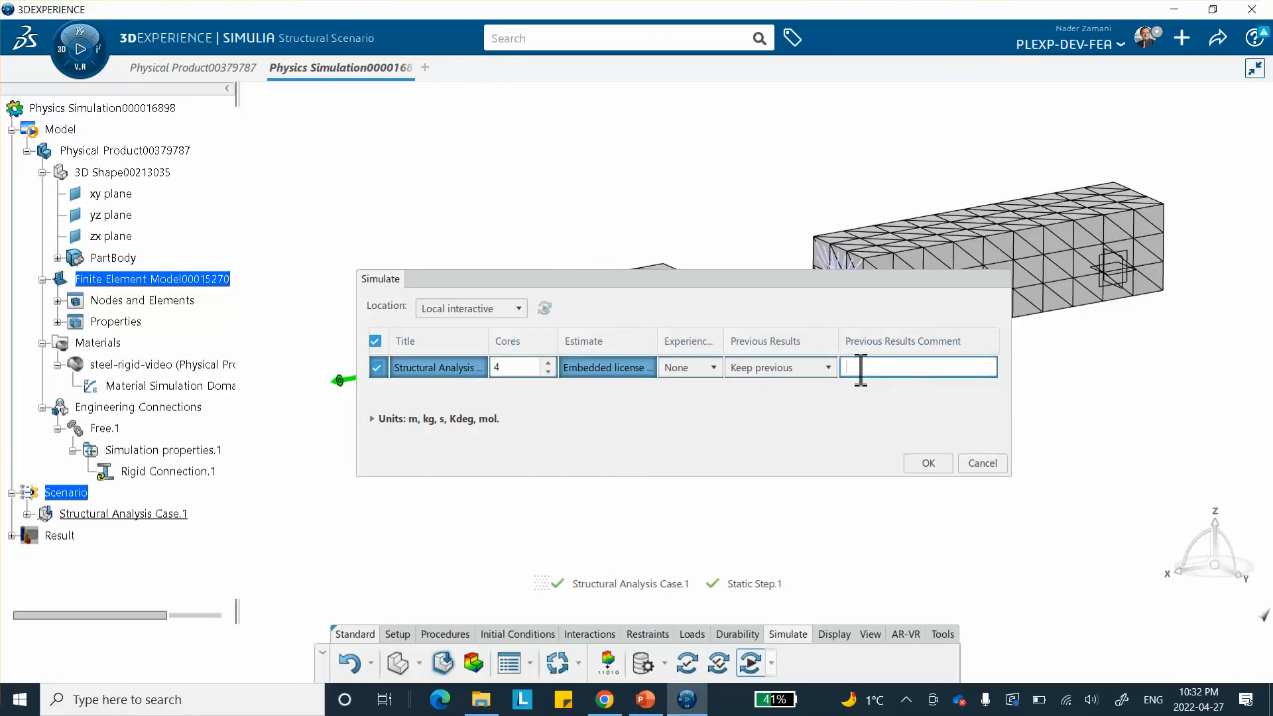
type("continuum t")
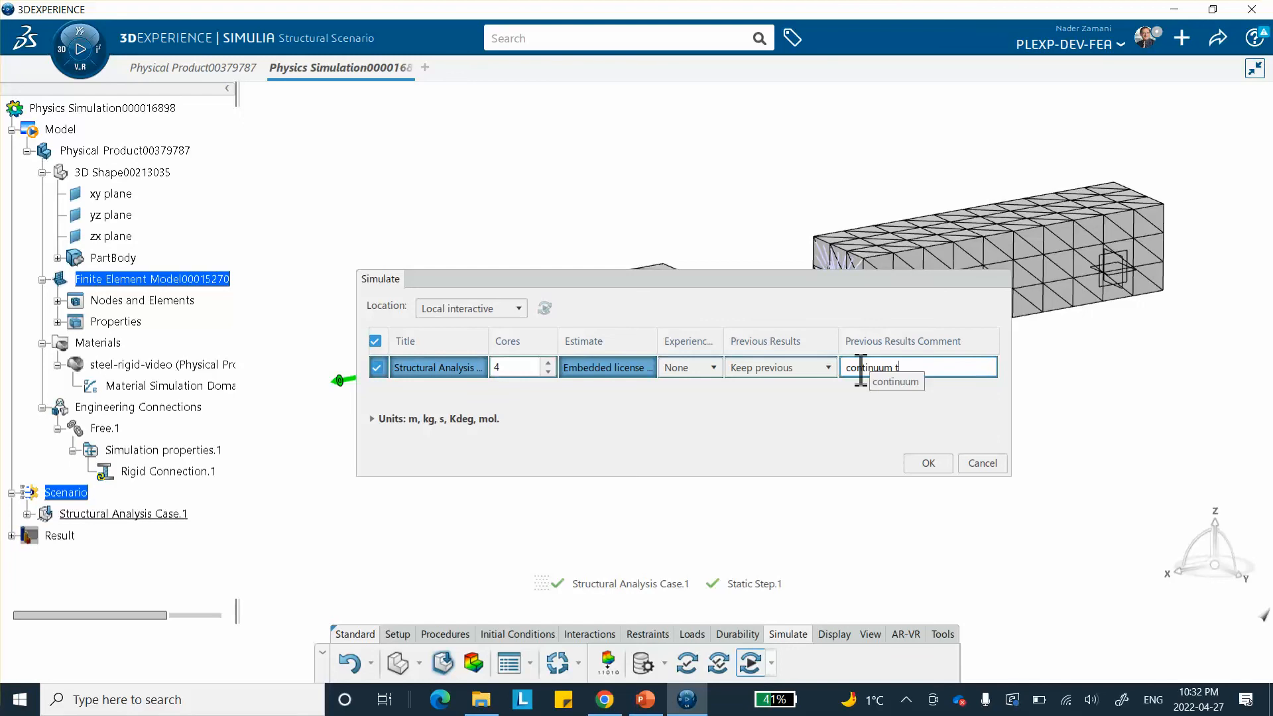
type("vpe")
left_click(928, 463)
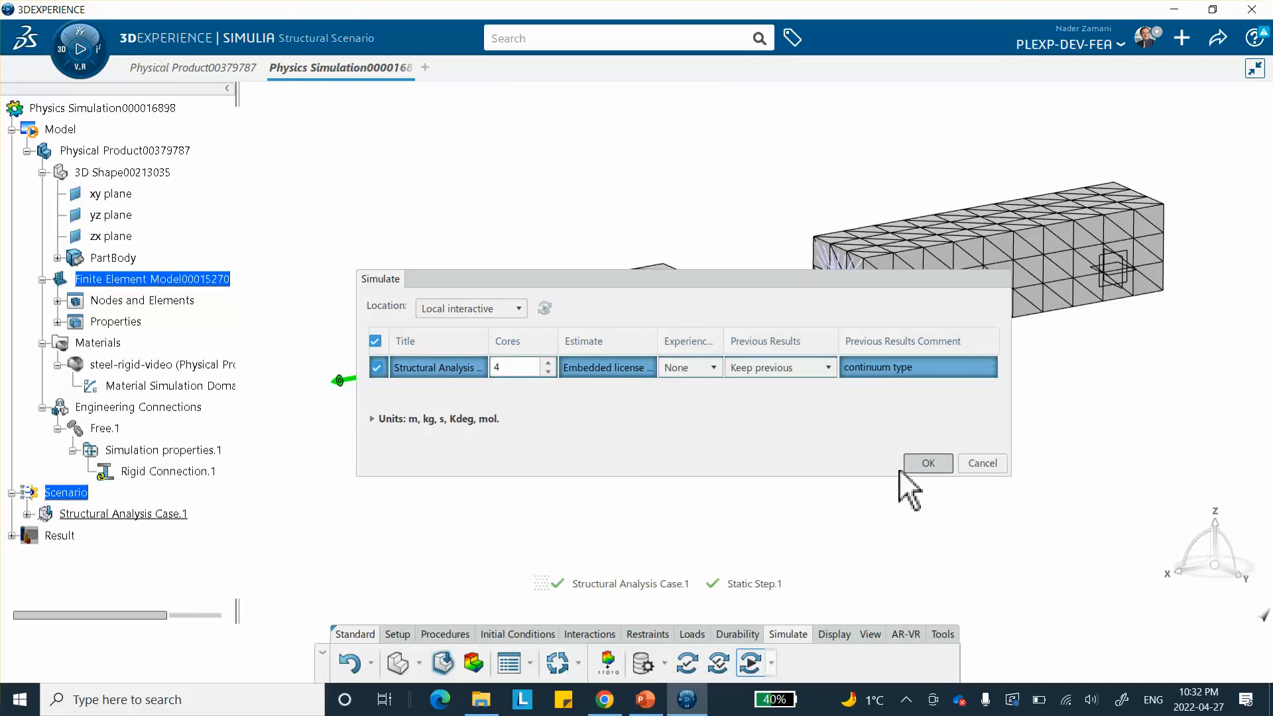
left_click(922, 464)
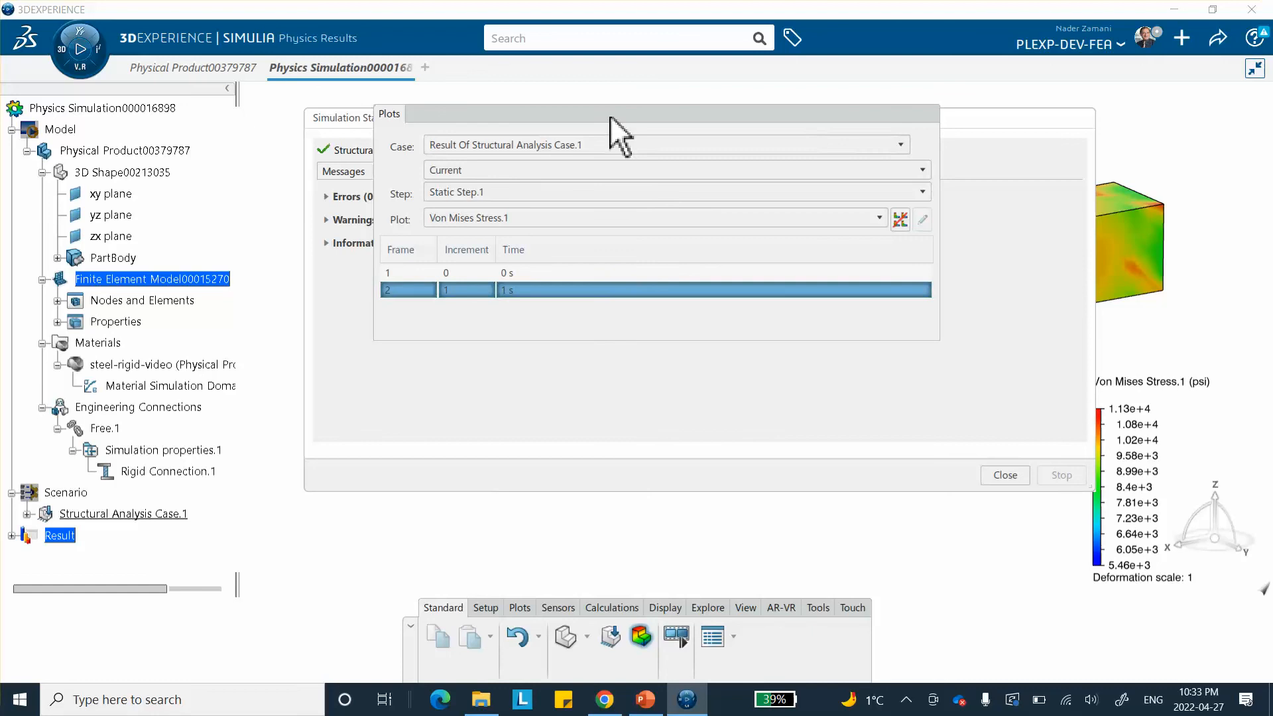
Close the simulation status report and collapse the plot settings to reveal the Von Mises stress on both bars.
left_click(1004, 475)
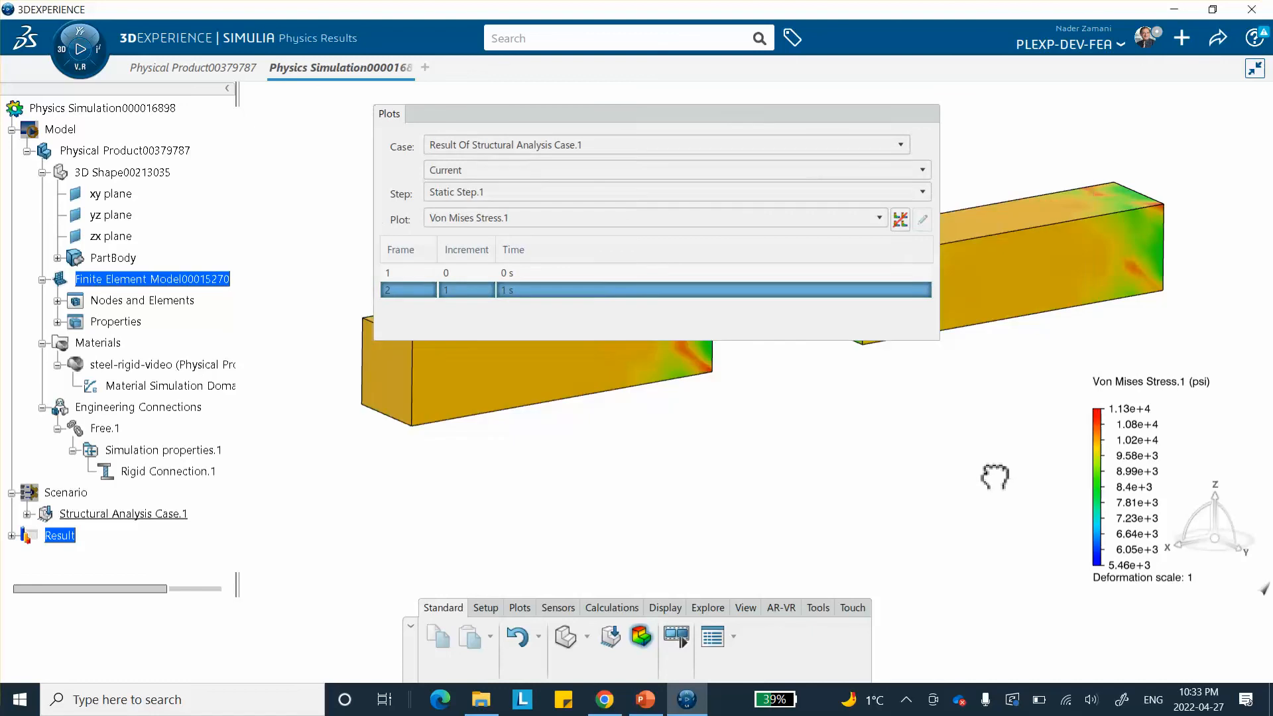
left_click(730, 118)
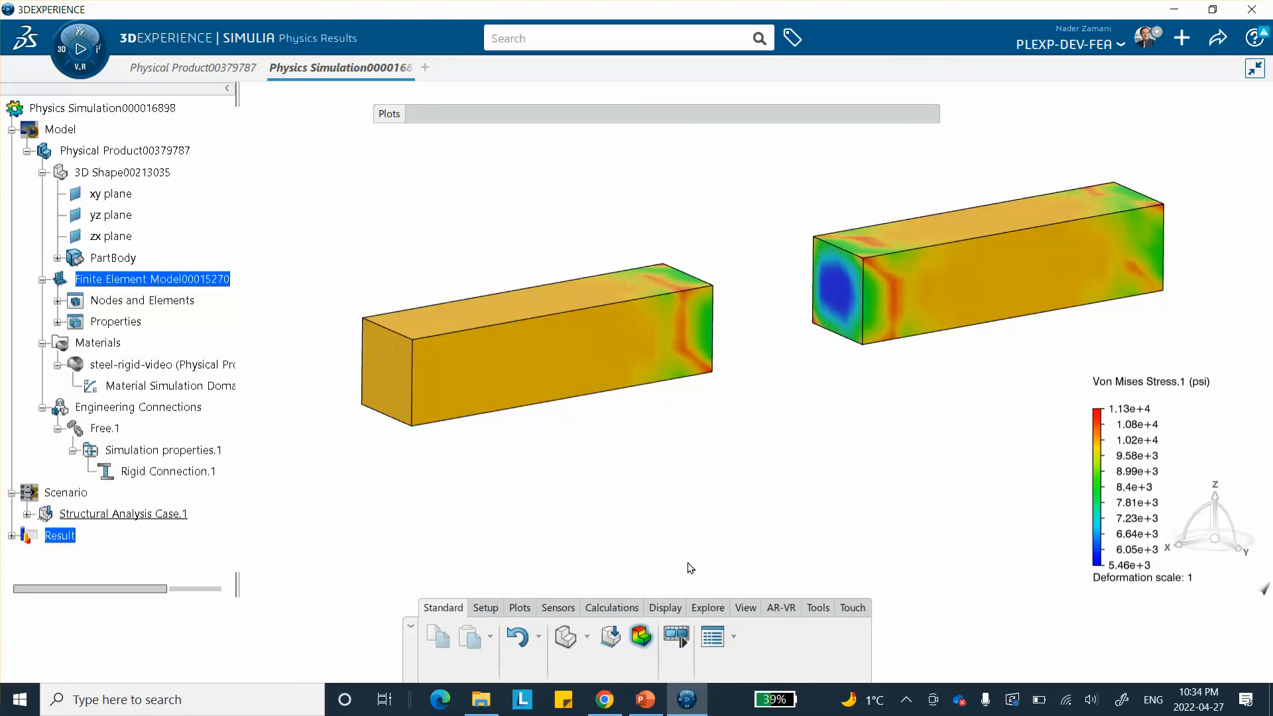
left_click(659, 498)
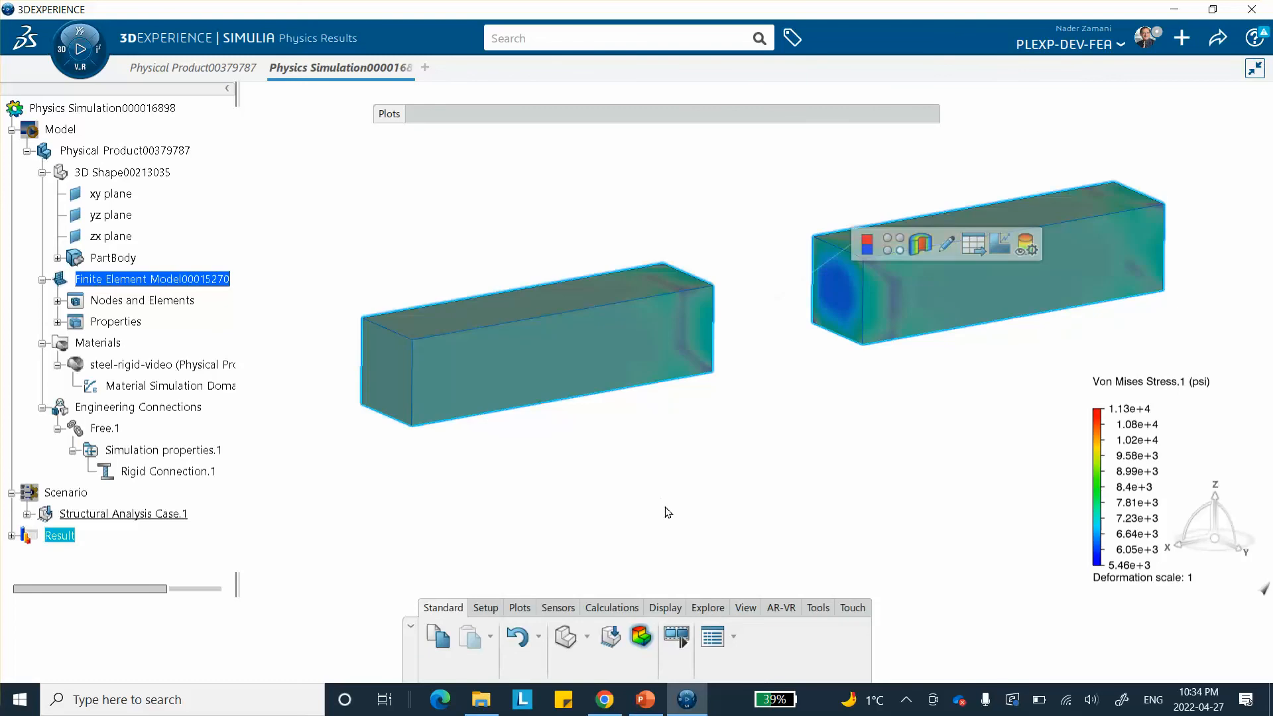
left_click(665, 507)
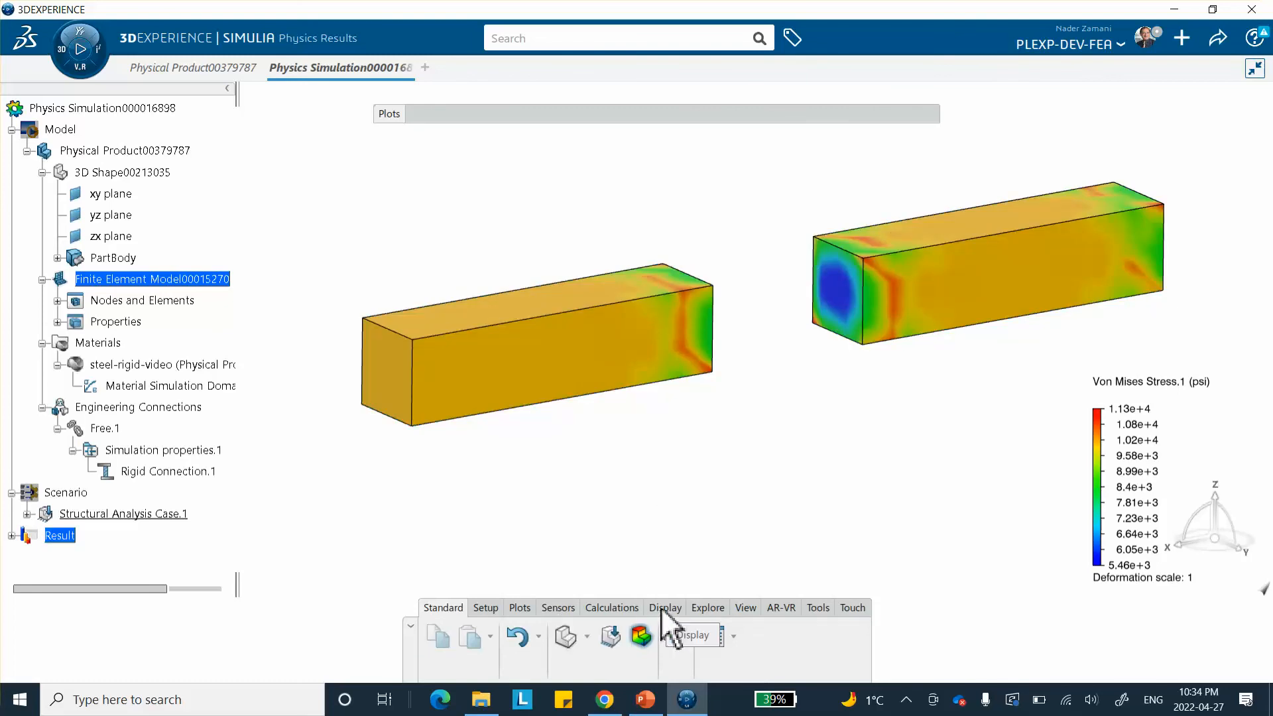
Start a results comparison and place the current case's Displacement.1 plot beside its Von Mises Stress.1 plot.
left_click(817, 608)
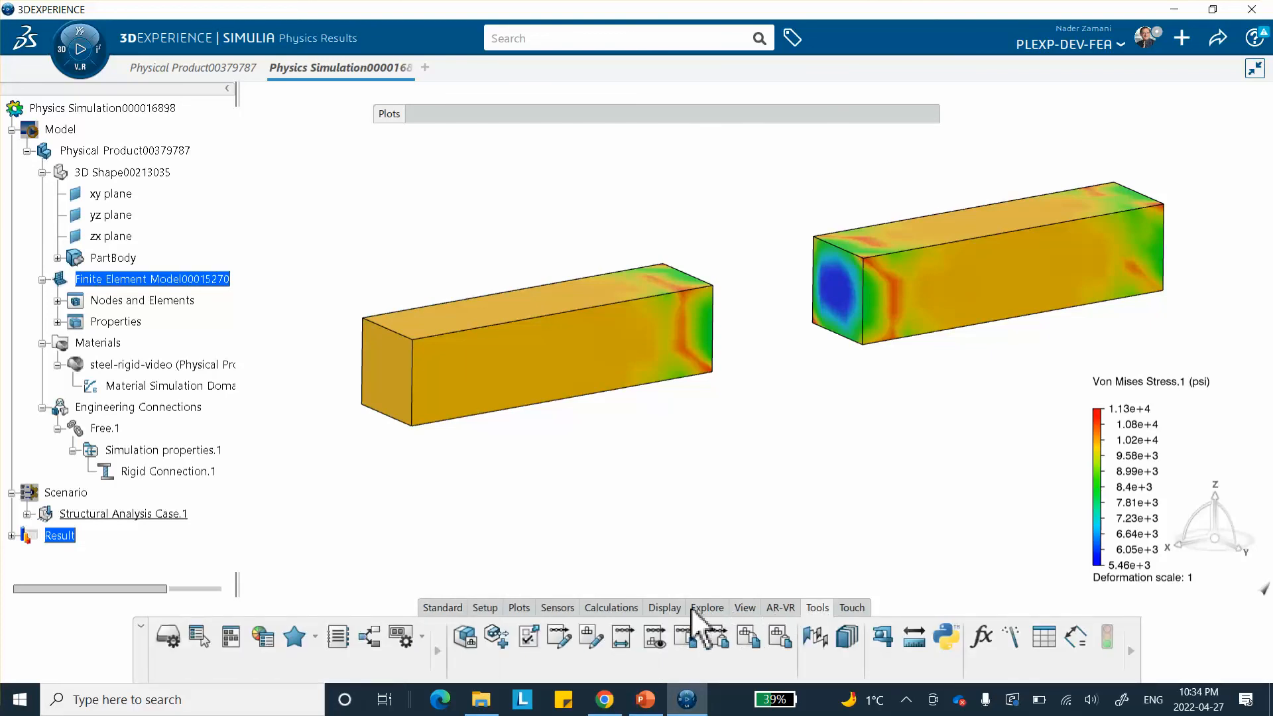
left_click(661, 608)
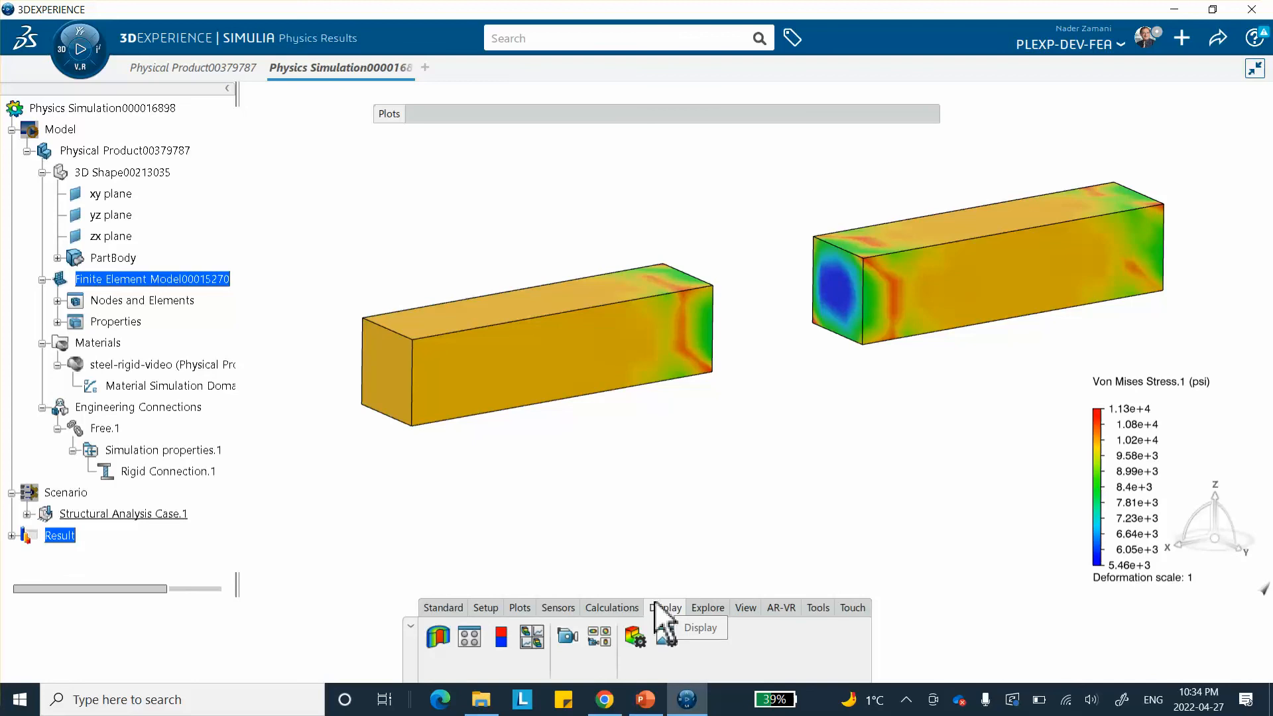
left_click(529, 635)
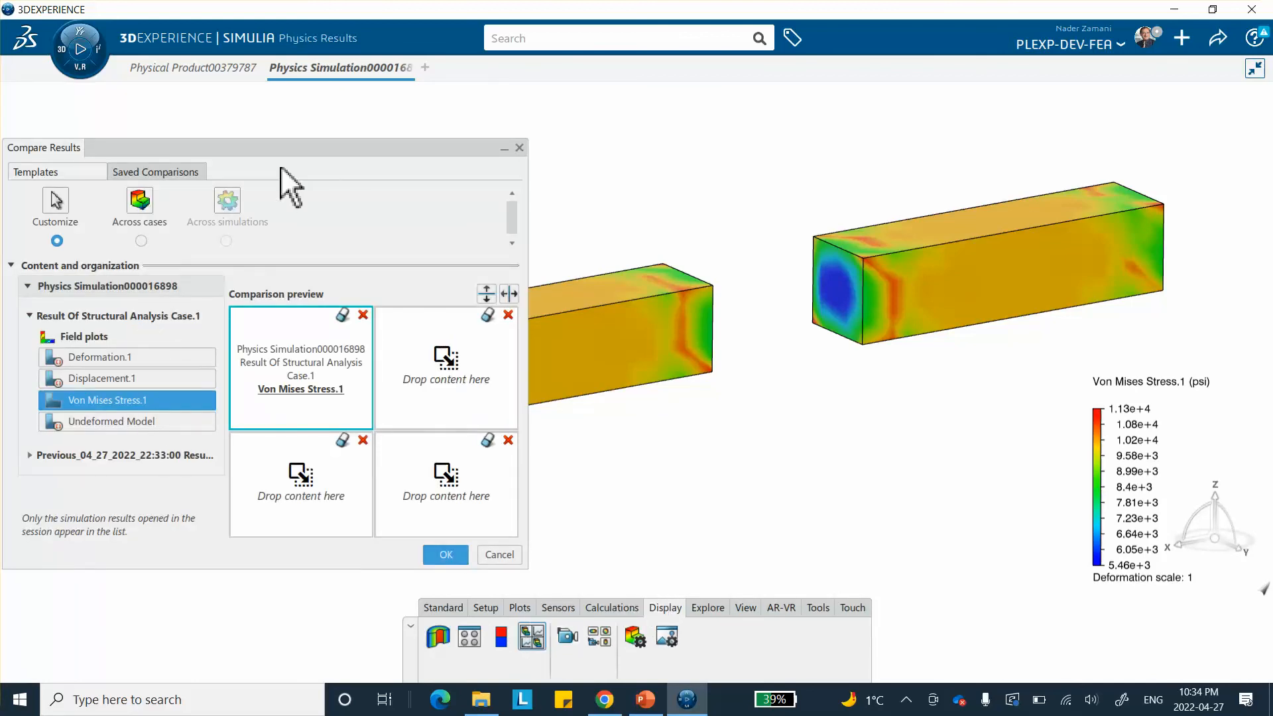
left_click_drag(332, 142, 374, 101)
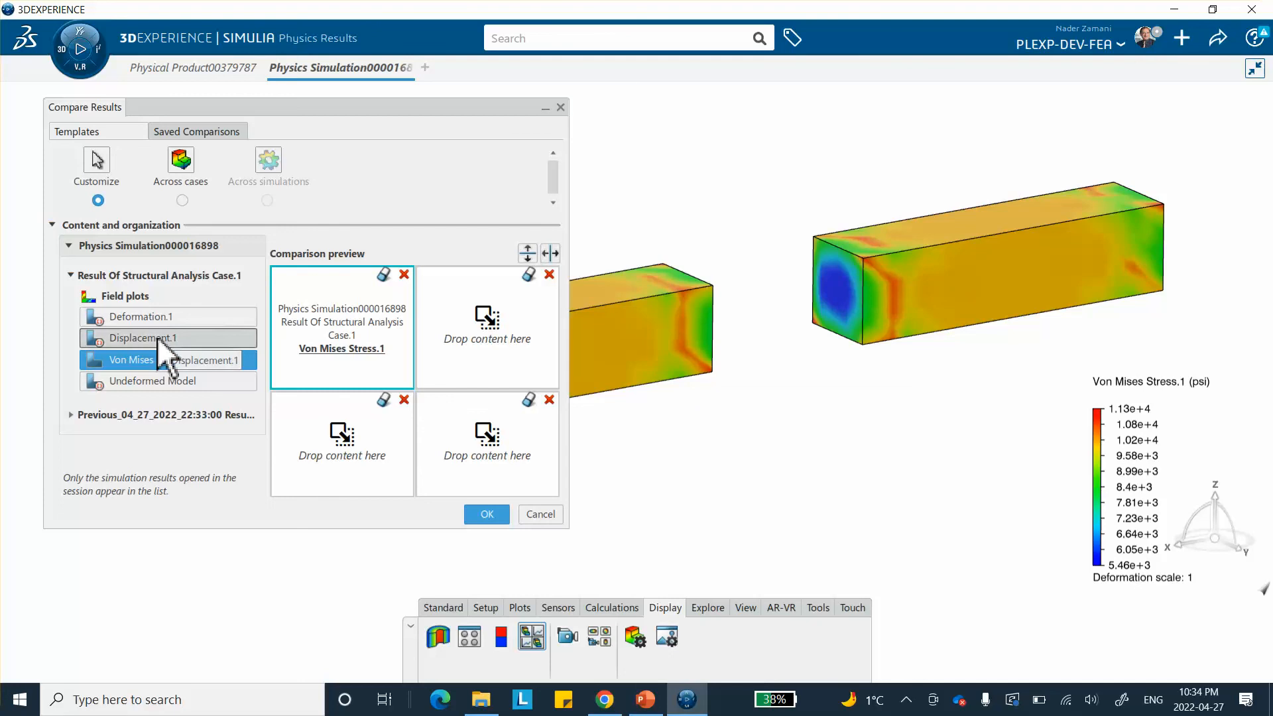
left_click_drag(160, 340, 494, 323)
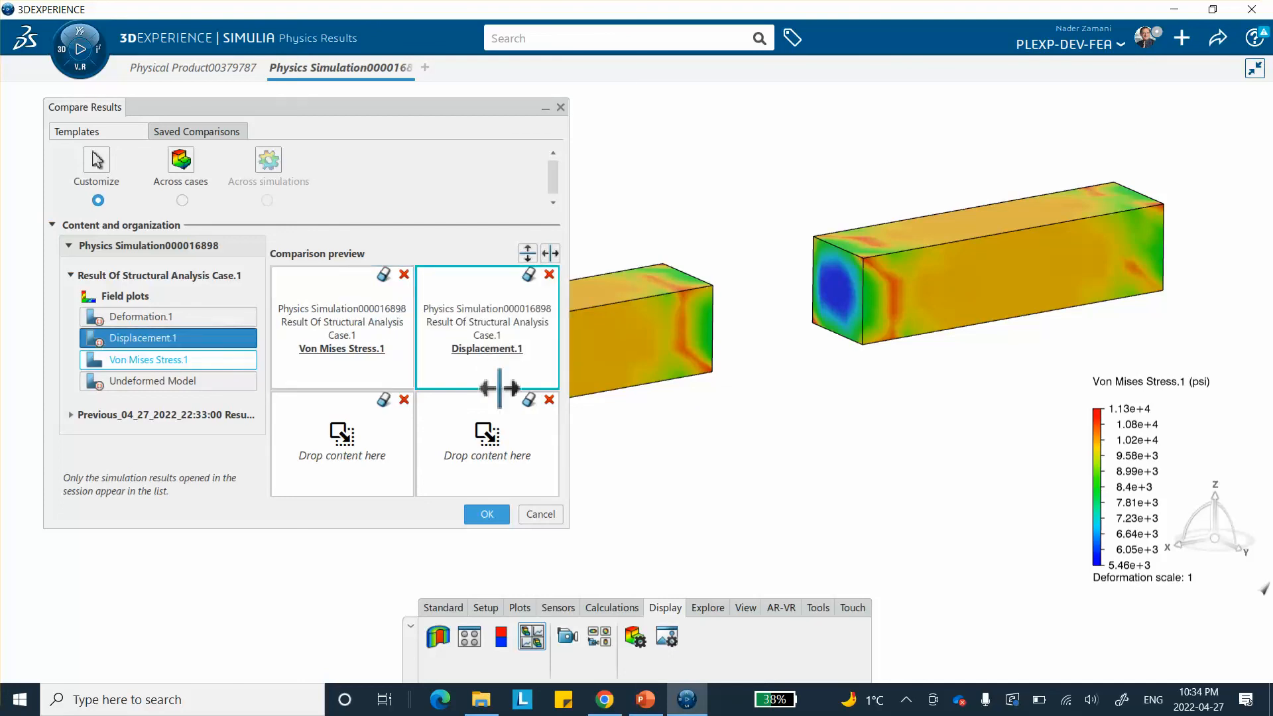
Add the previous result's Von Mises Stress.1 and Displacement.1 plots to the lower comparison cells and generate the four-view comparison.
left_click(70, 415)
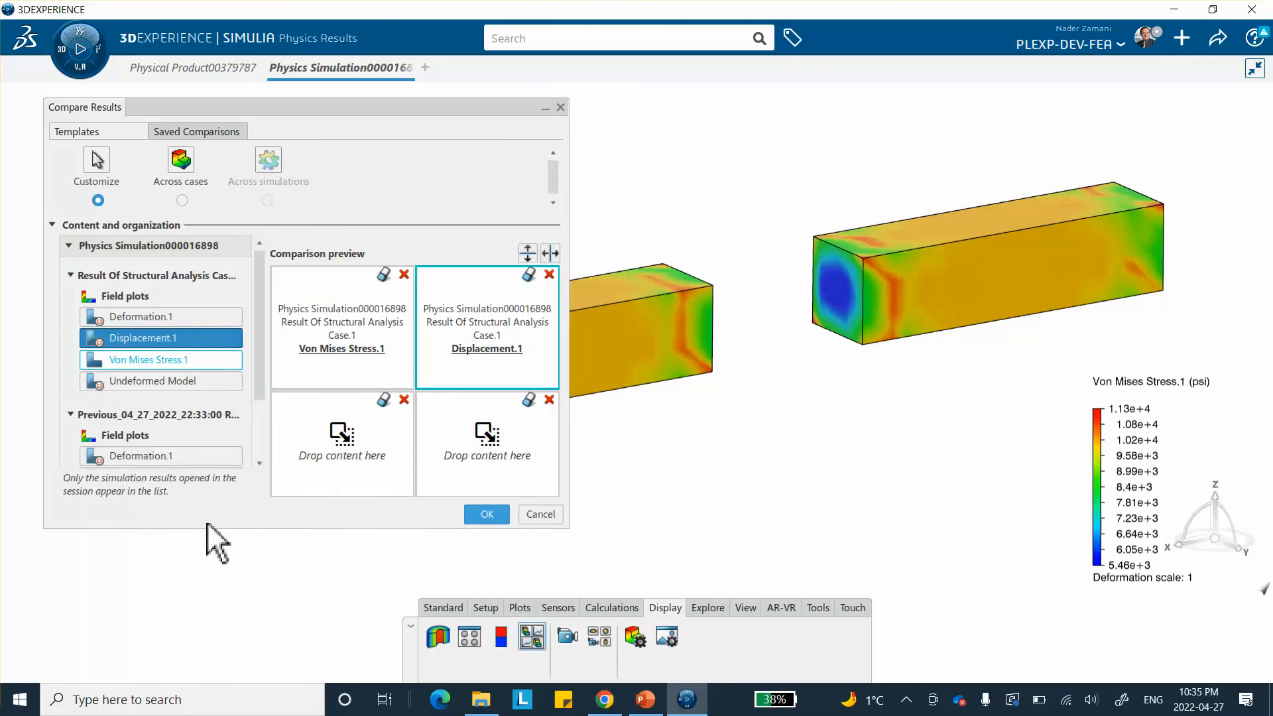
left_click_drag(216, 527, 213, 640)
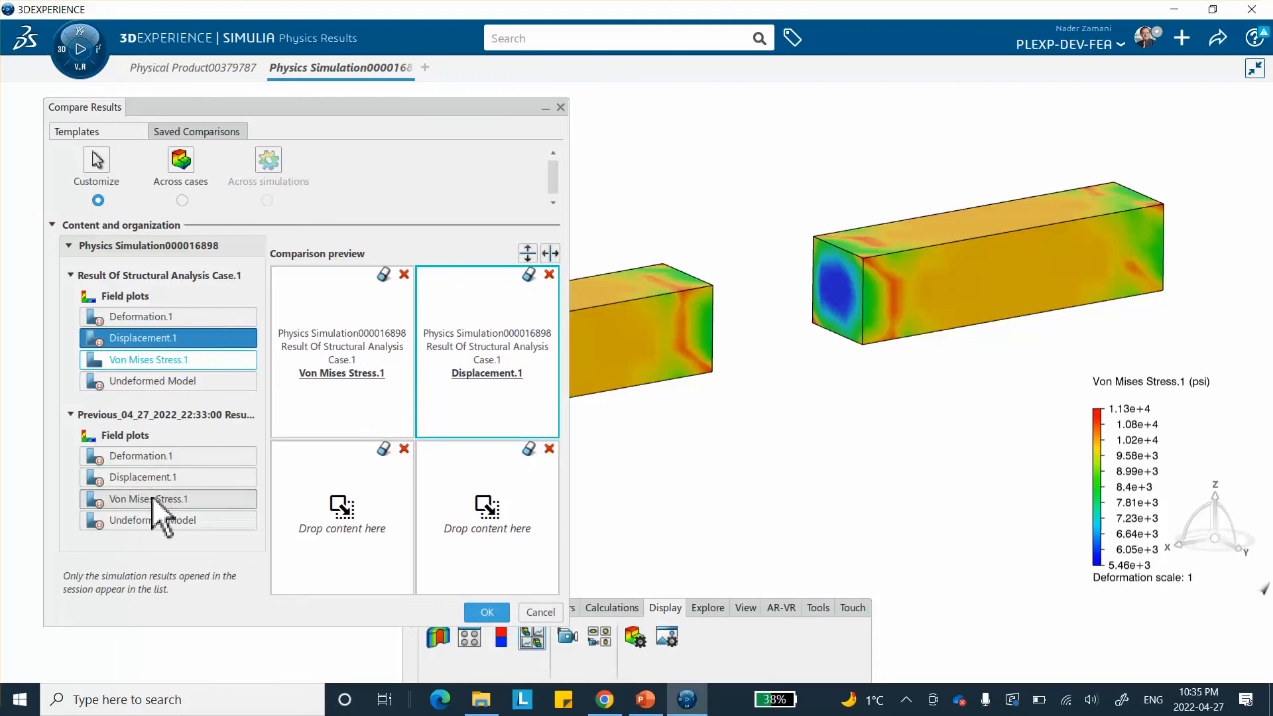
left_click_drag(152, 499, 358, 512)
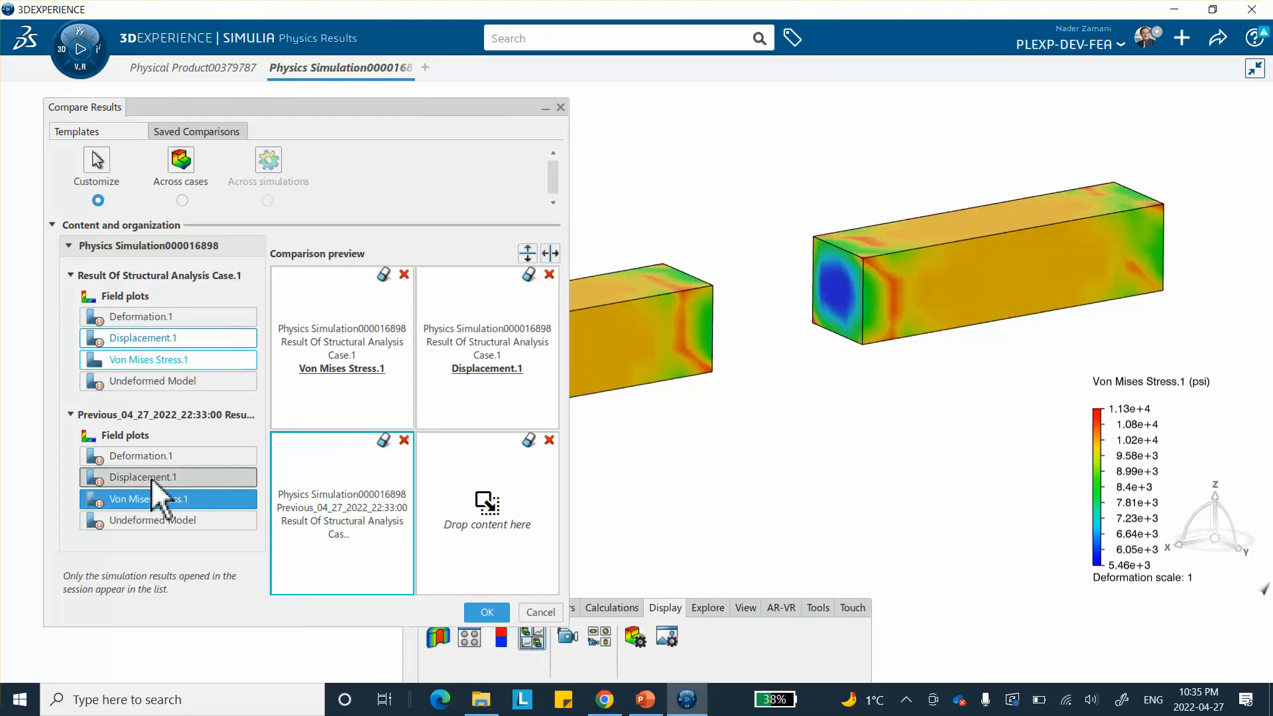
left_click_drag(152, 479, 507, 528)
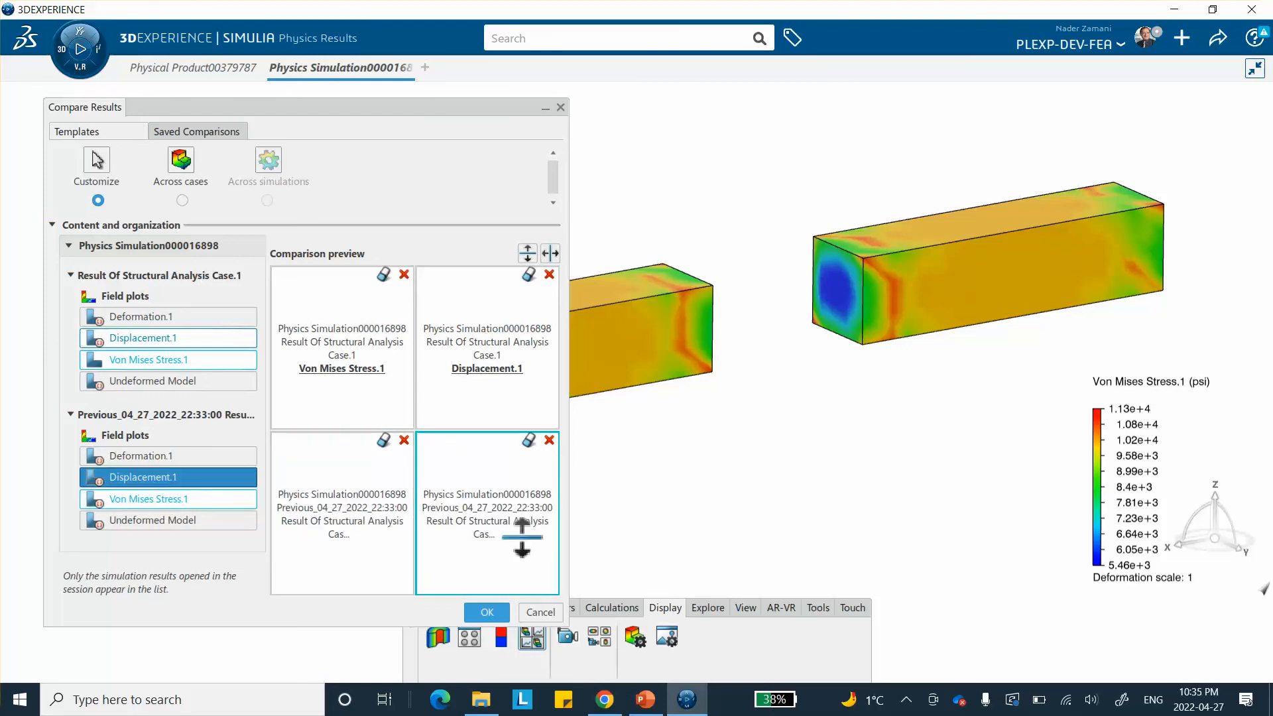
left_click(487, 612)
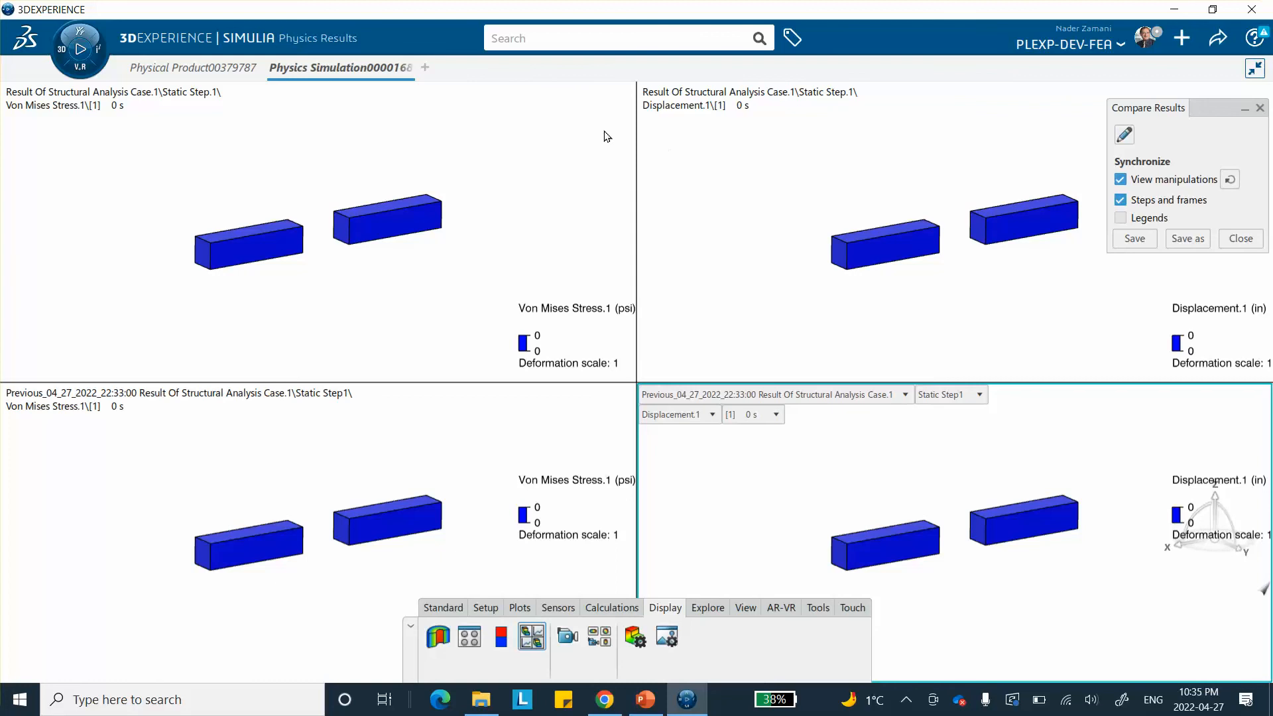
Show frame 2 at 1 s in the synchronized comparison views.
left_click(203, 178)
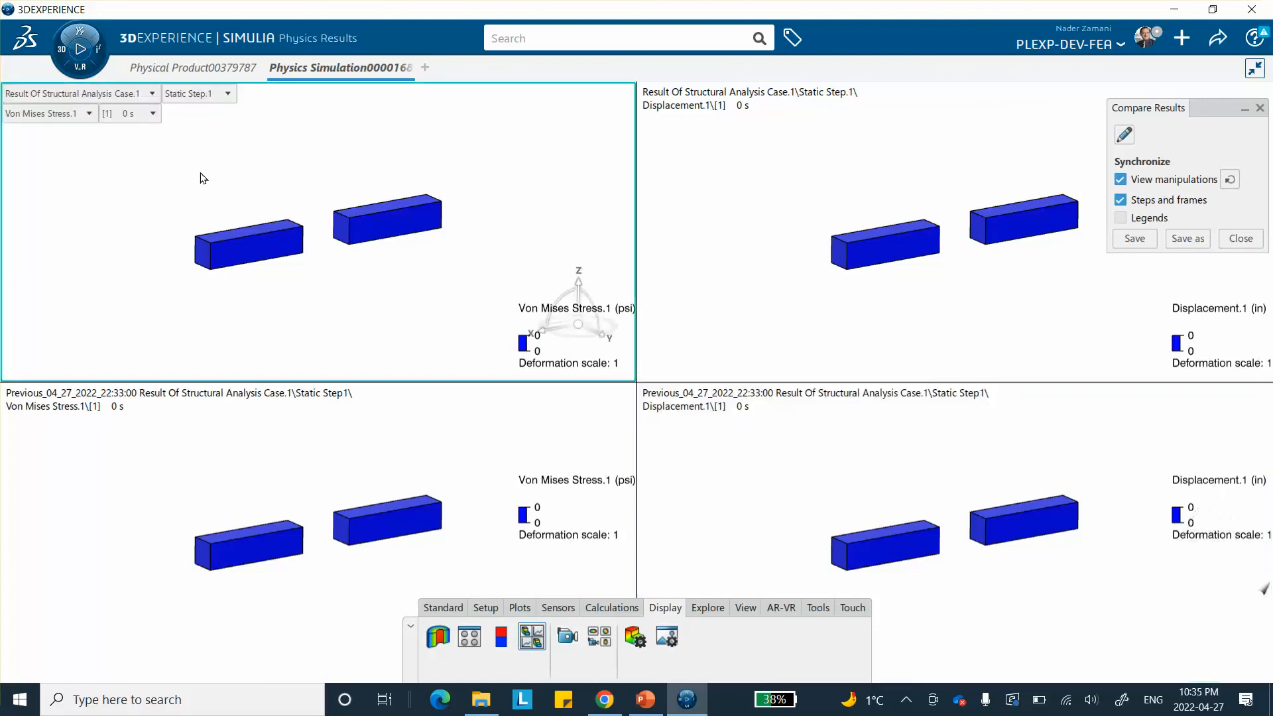
left_click(154, 114)
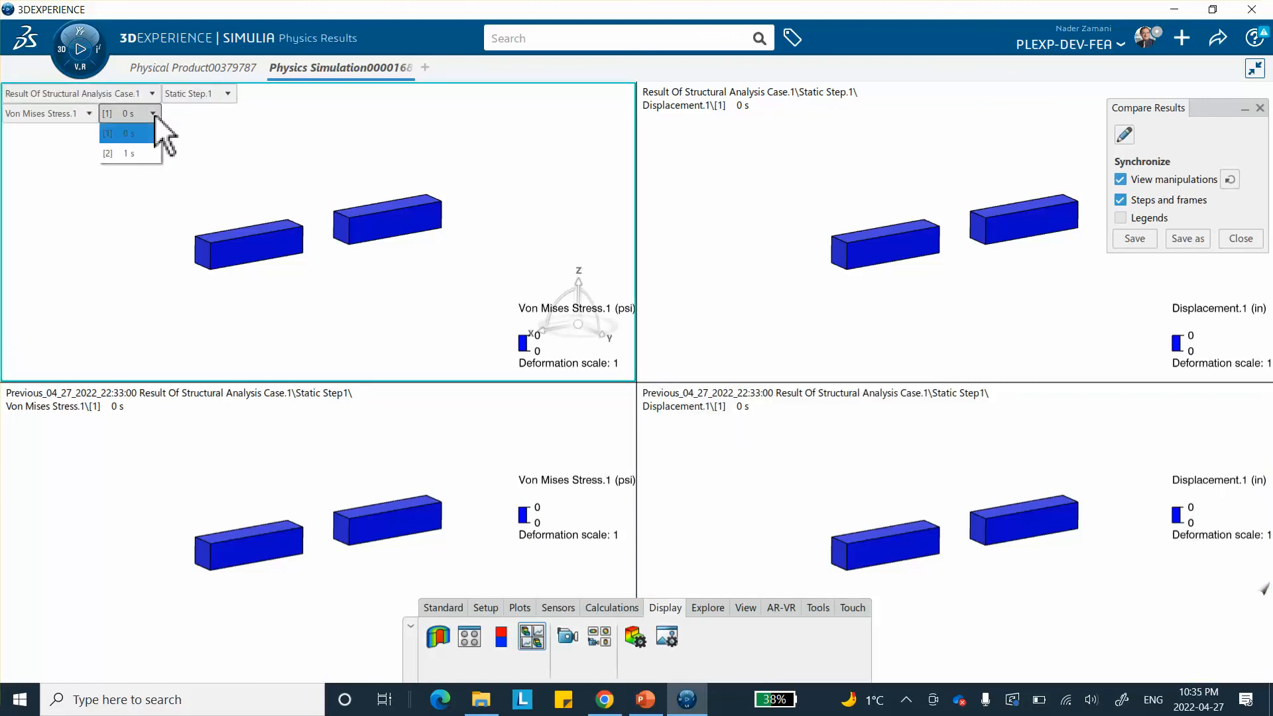
left_click(138, 153)
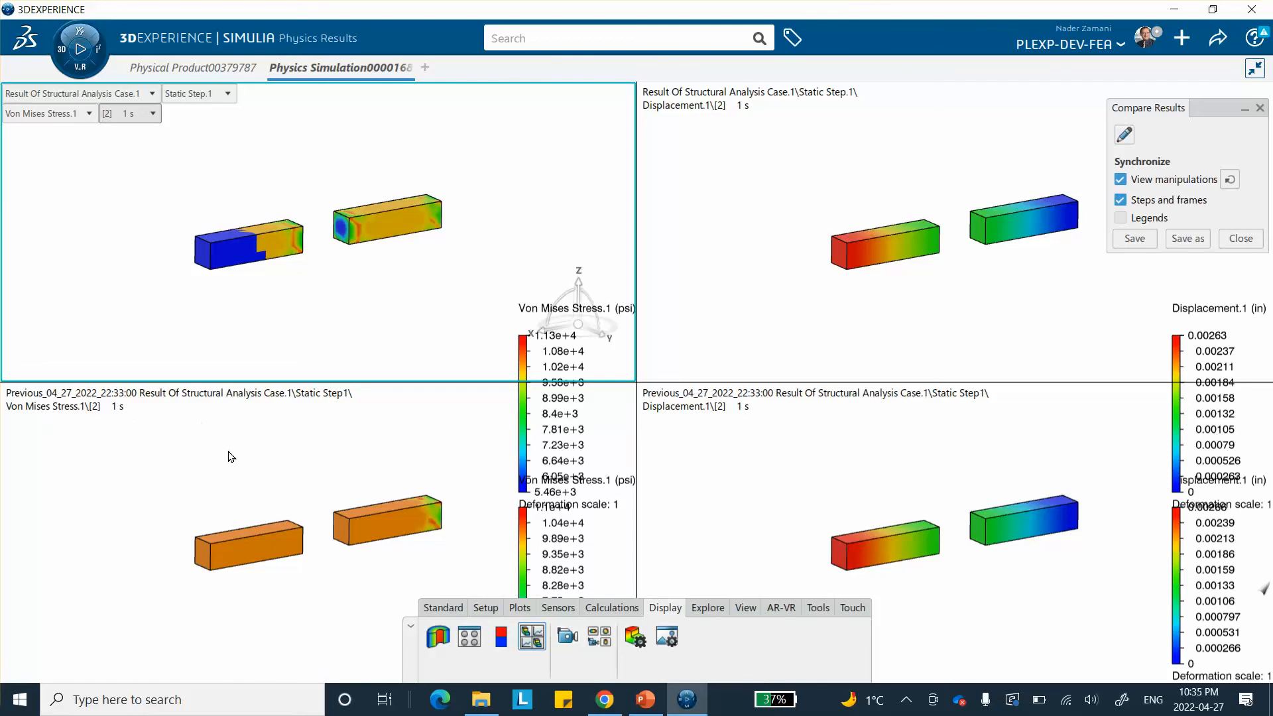
Move the current result's Von Mises legend up beside its bars, and close the comparison without saving it.
left_click(522, 362)
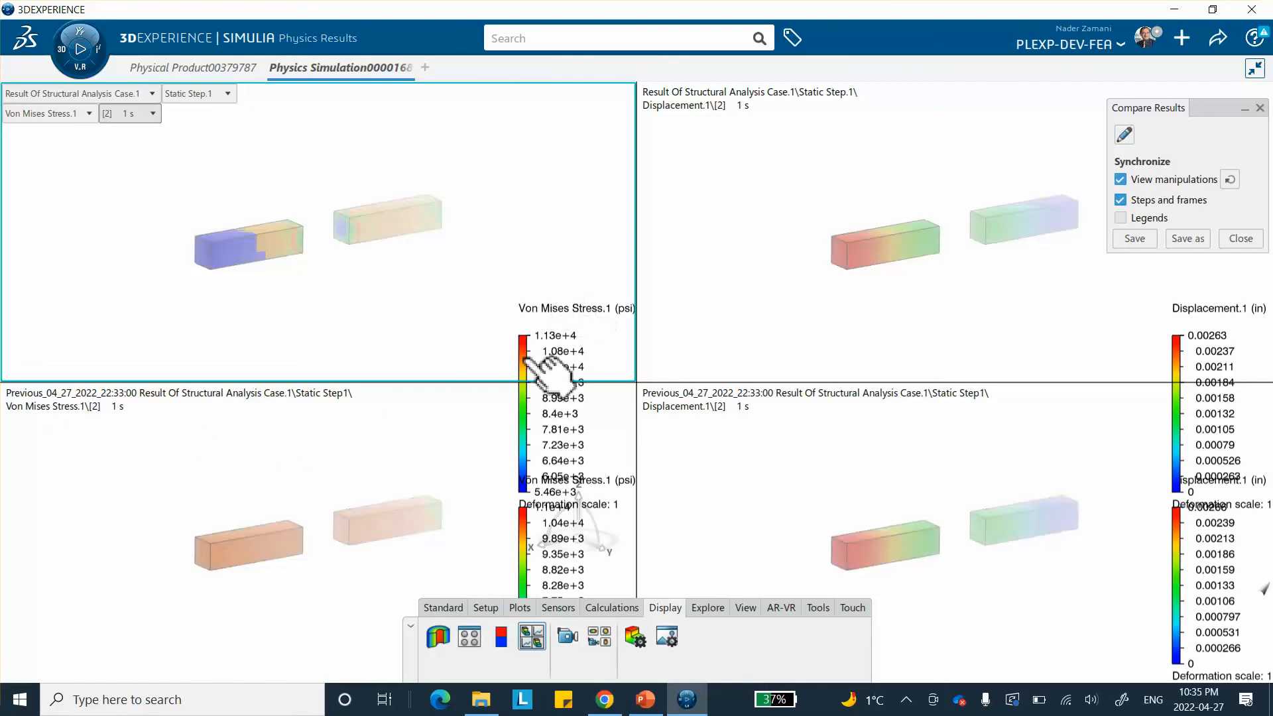
left_click_drag(551, 364, 504, 303)
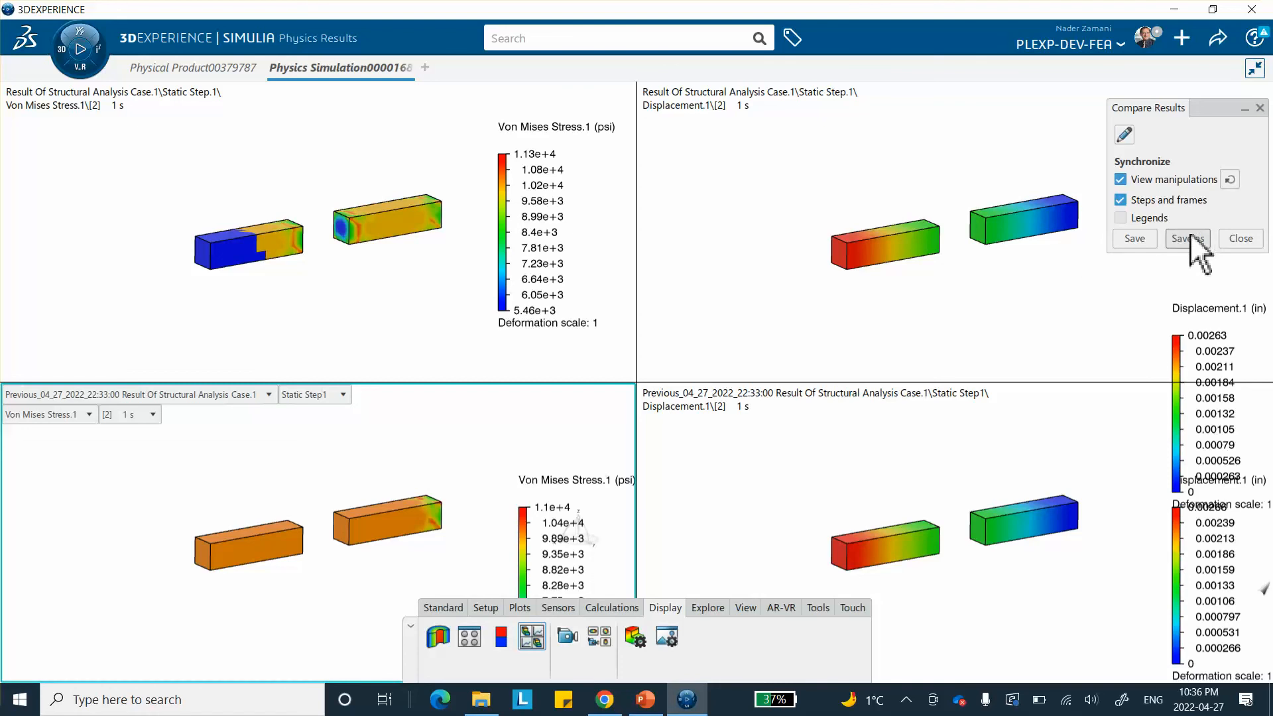
left_click(1238, 241)
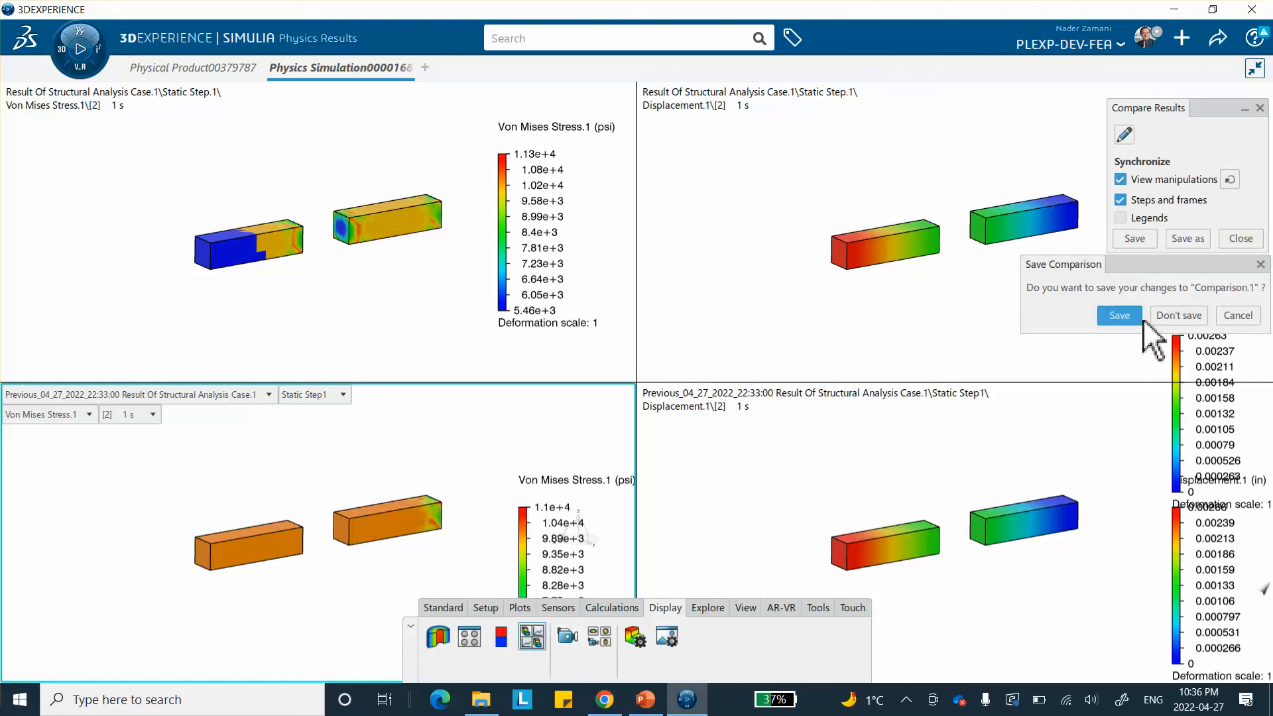
left_click(1171, 316)
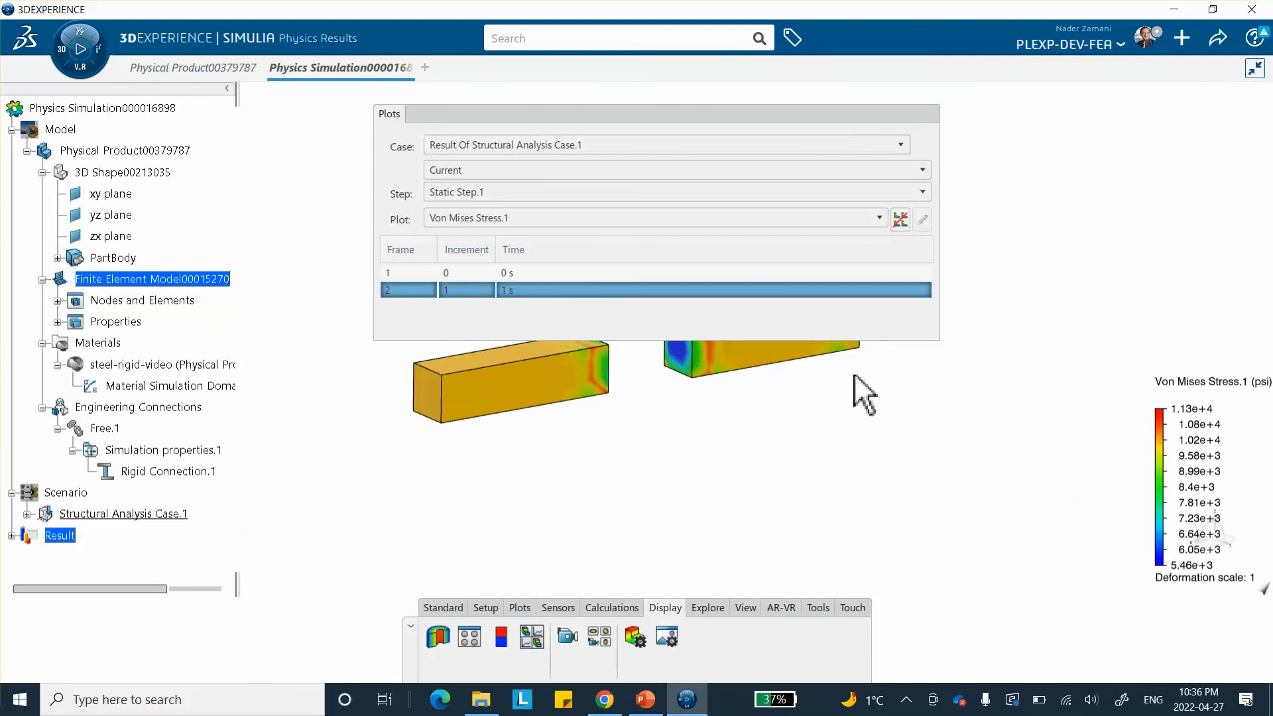